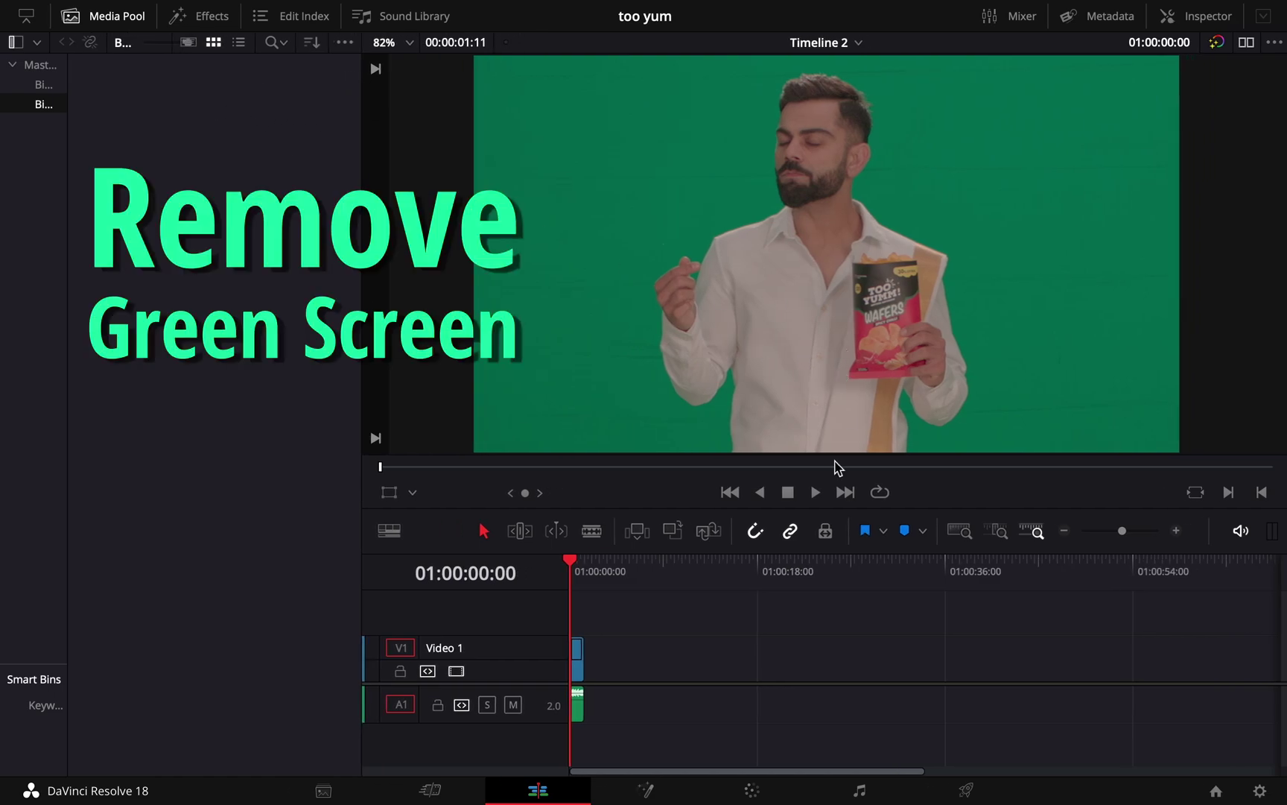
Zoom the timeline in until the green-screen clip fills it, then back out one step
left_click(1176, 530)
left_click(1176, 531)
left_click(1175, 530)
left_click(1175, 531)
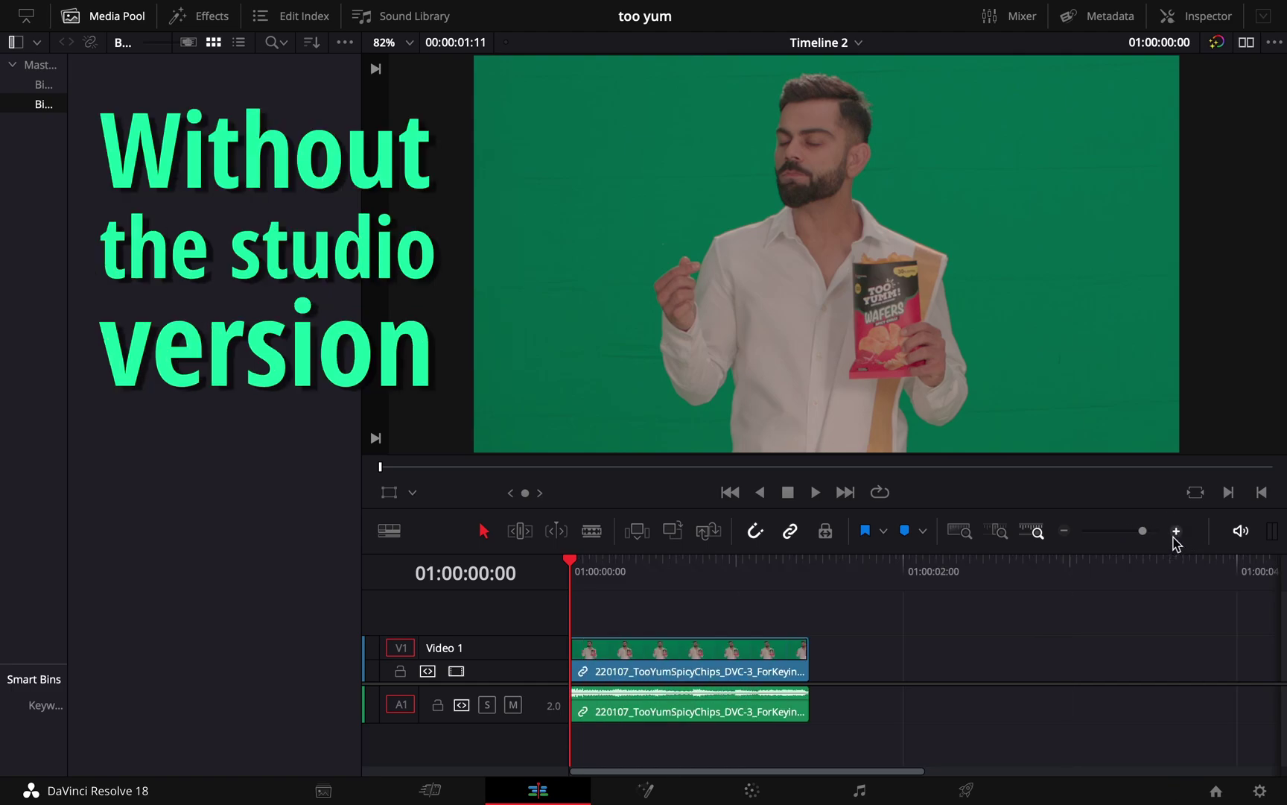
left_click(1175, 531)
left_click(1175, 531)
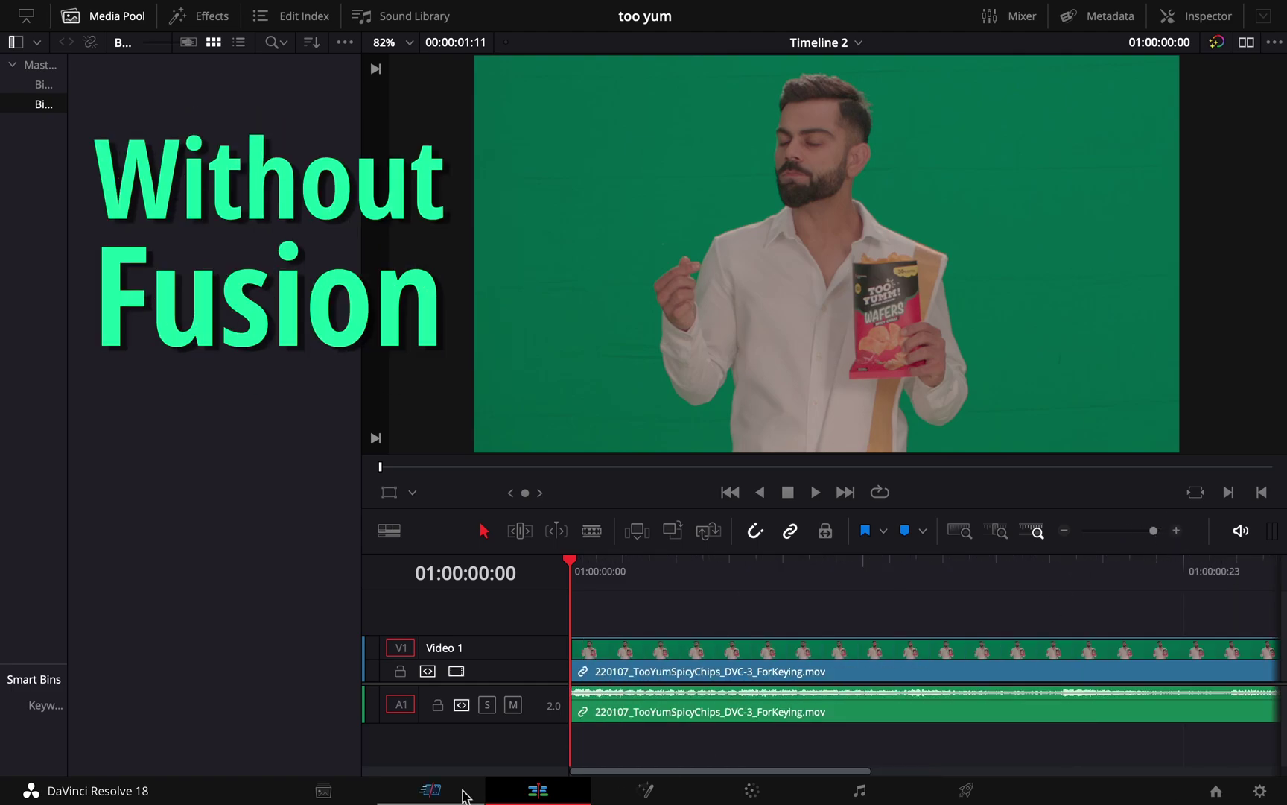
left_click(1065, 532)
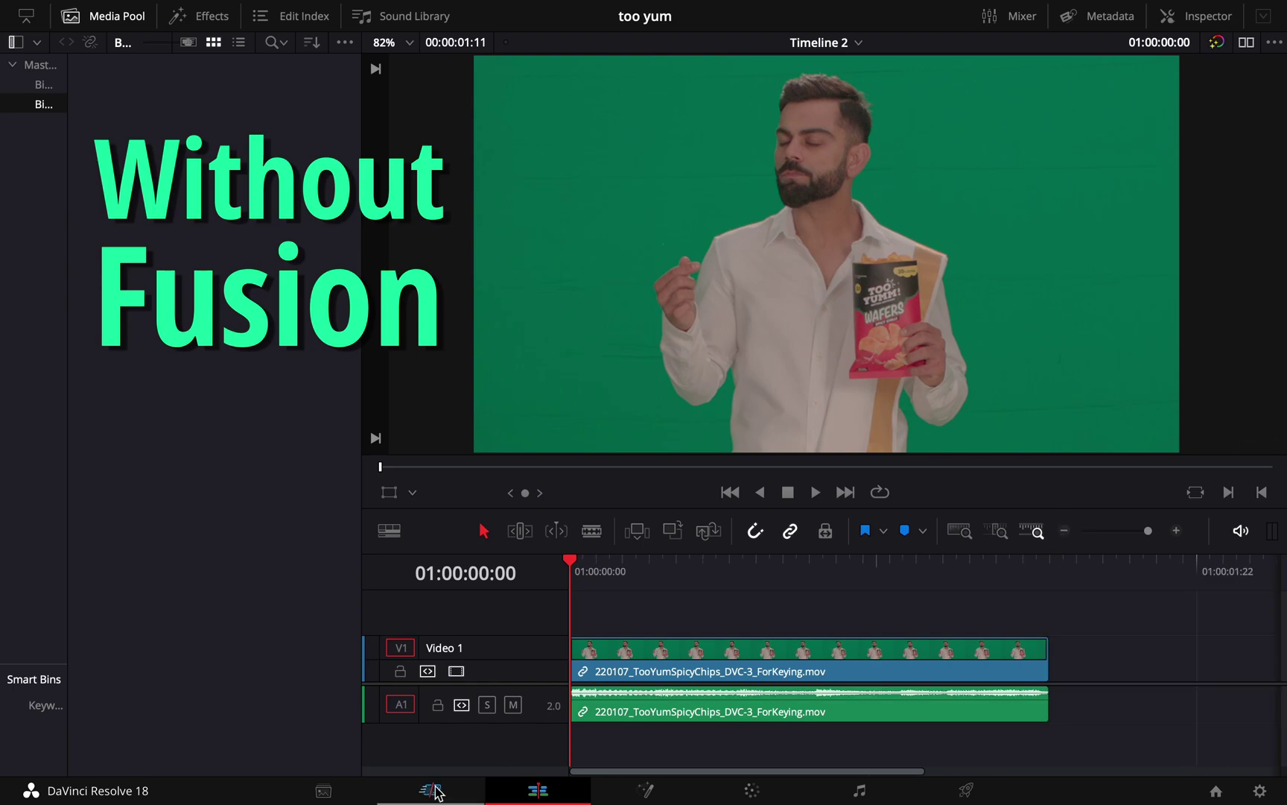
Mute audio track A1 and scrub through the clip to preview it
left_click(513, 705)
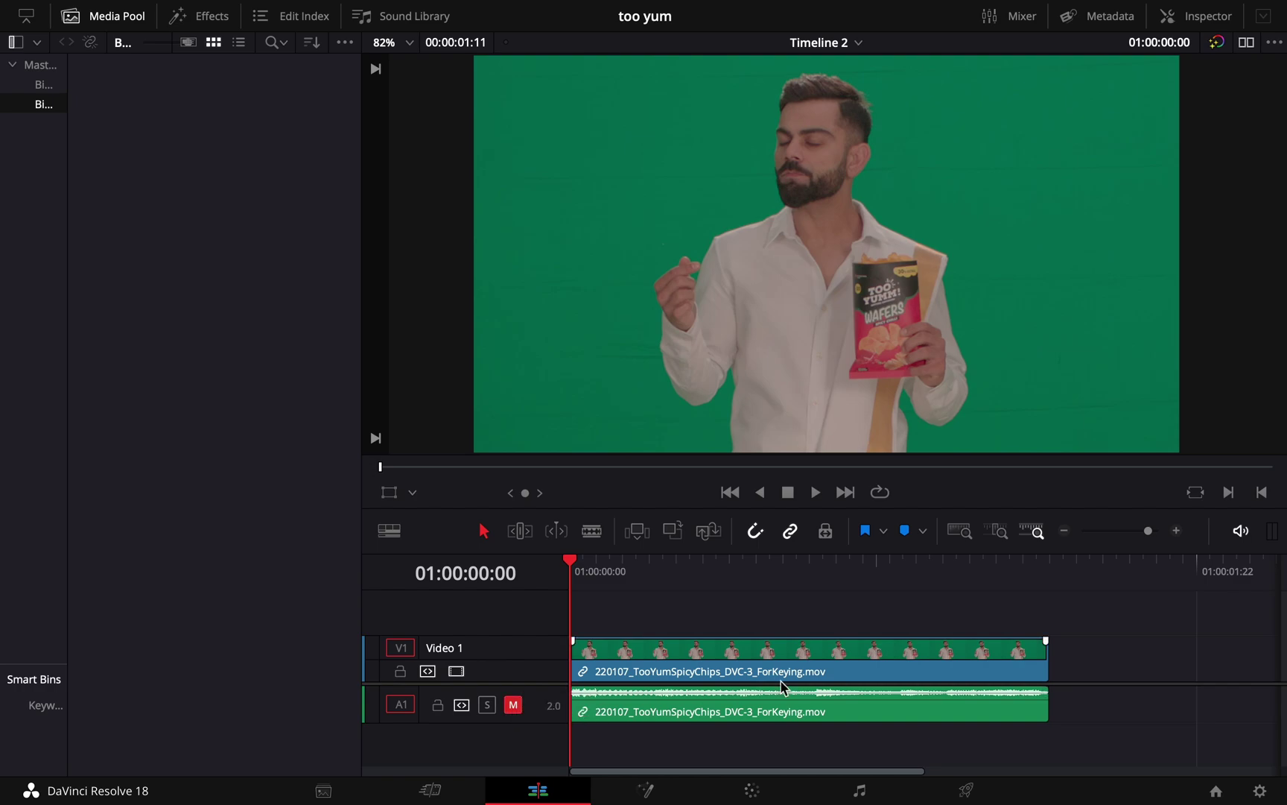
left_click(654, 572)
left_click_drag(657, 580, 564, 575)
Move to the Color page and filter the Effects Library by 'key'
left_click(749, 788)
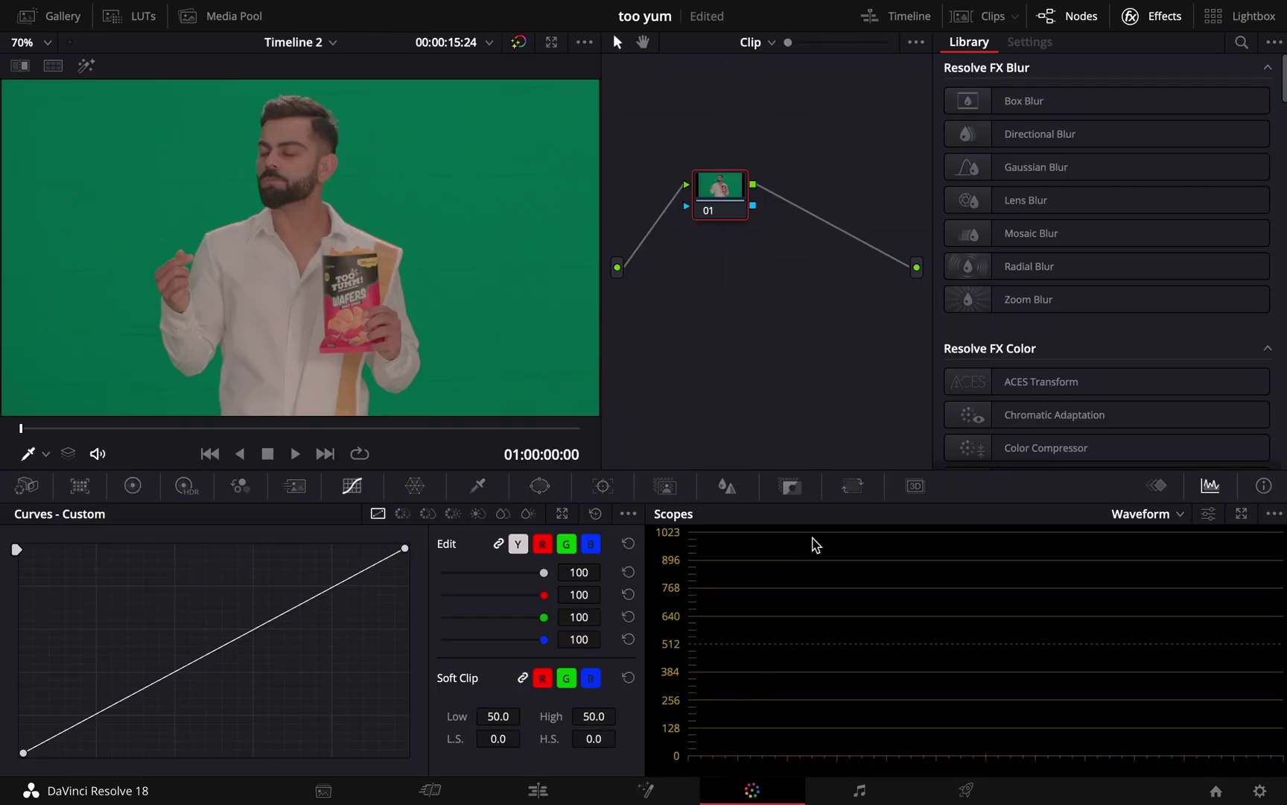
left_click(1241, 43)
type("key")
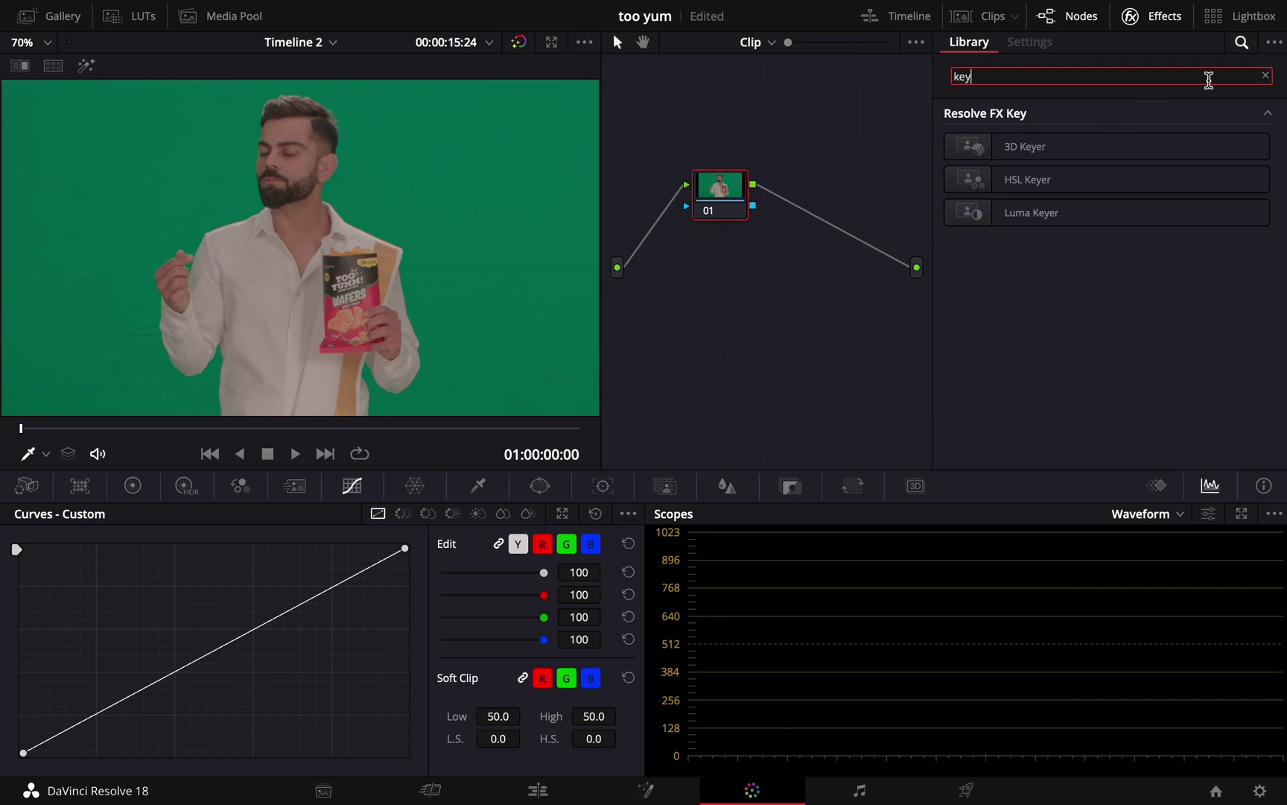
Hide the effects library, add serial nodes 02 and 03 with Alt+S, and arrange them
left_click(1166, 33)
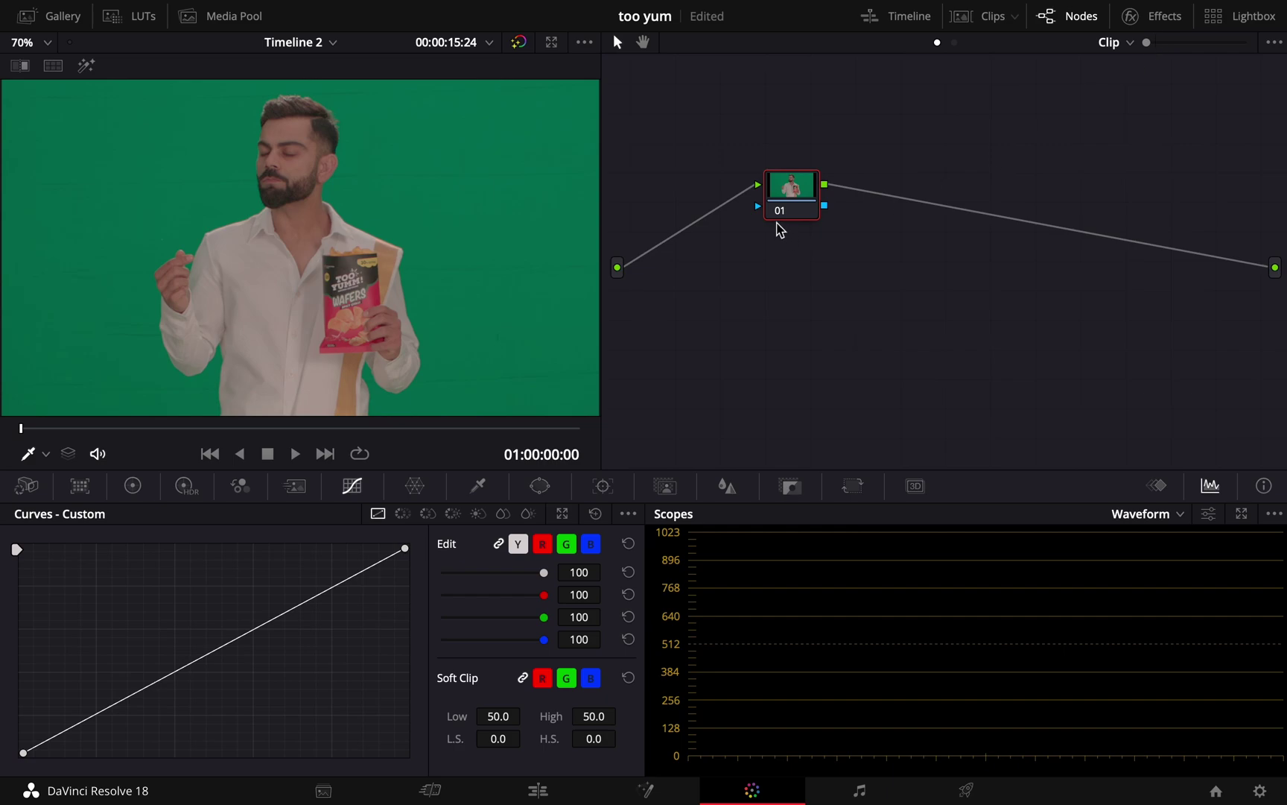
left_click_drag(781, 201, 772, 214)
key("alt+s")
key("alt+s")
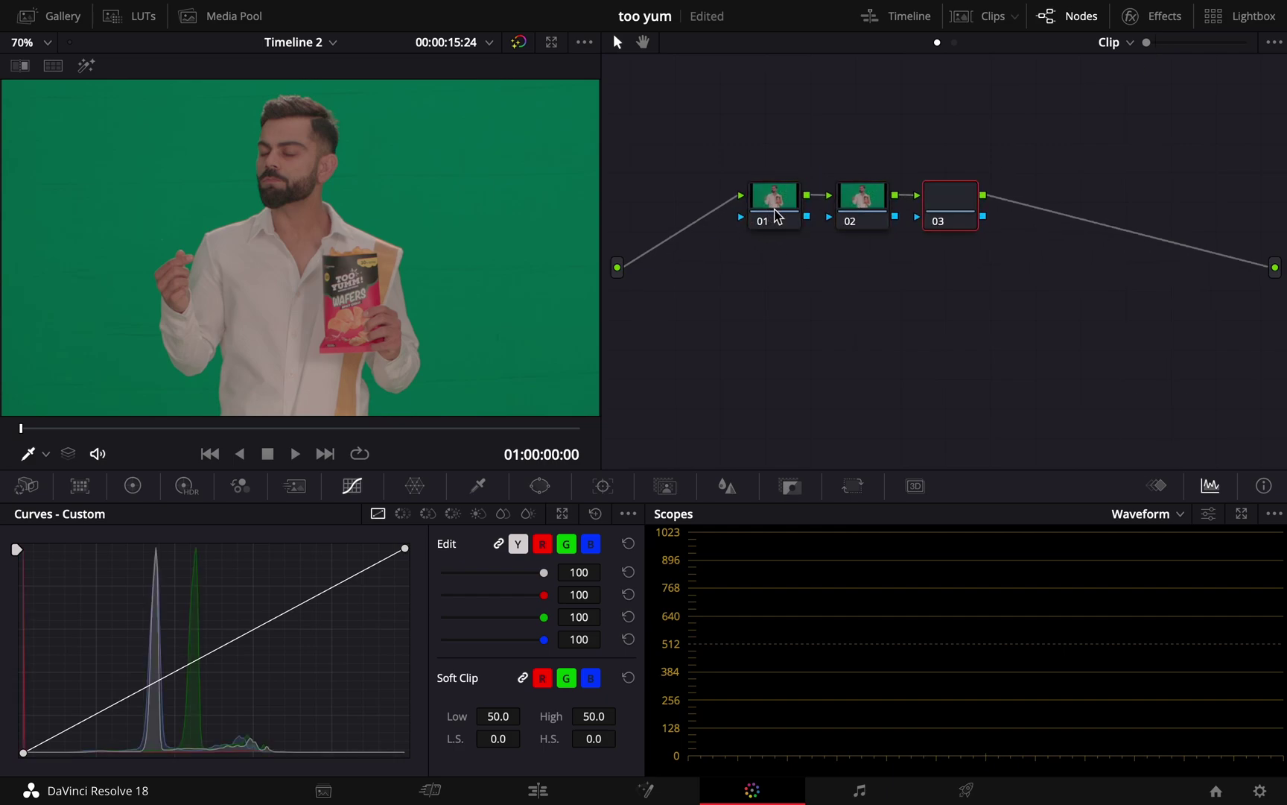
left_click_drag(901, 274, 709, 265)
left_click(745, 425)
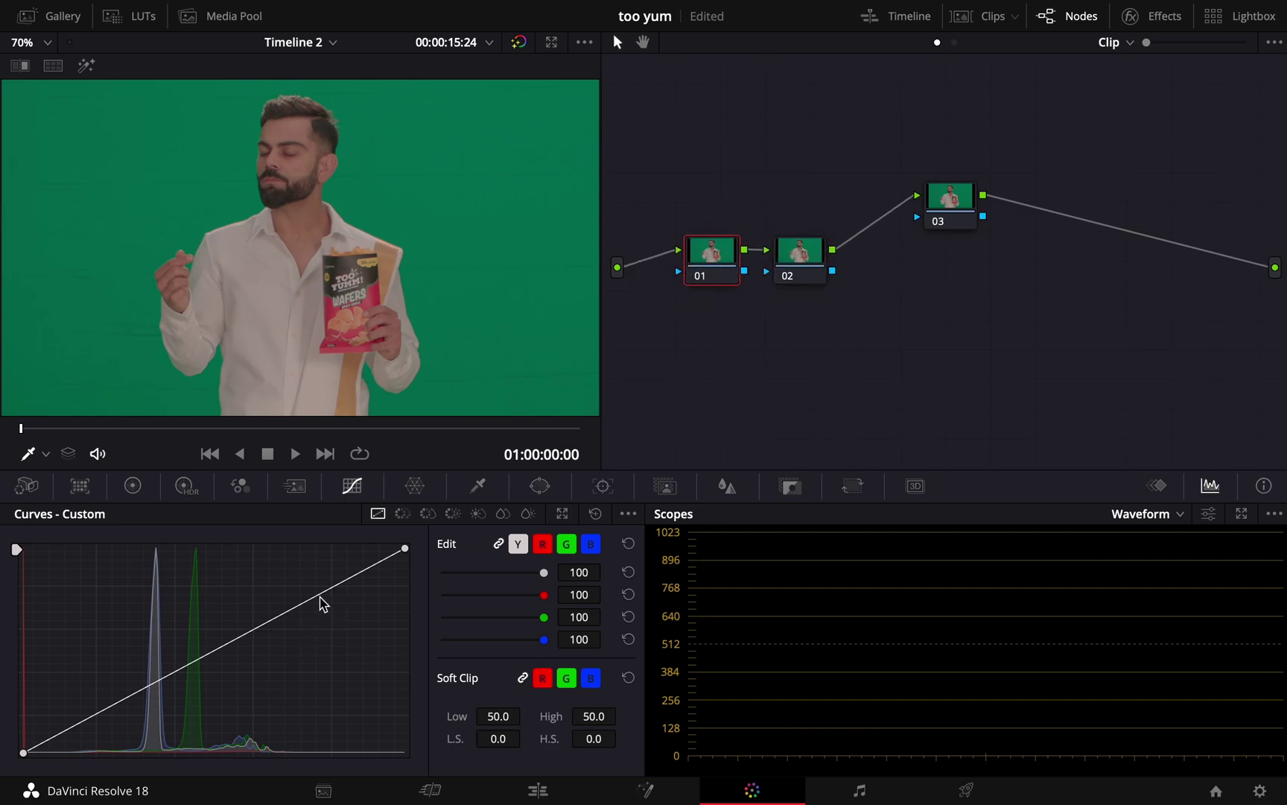
Shape node 01's custom curve into an S-curve with raised highlights and lowered shadows
left_click_drag(321, 597, 304, 577)
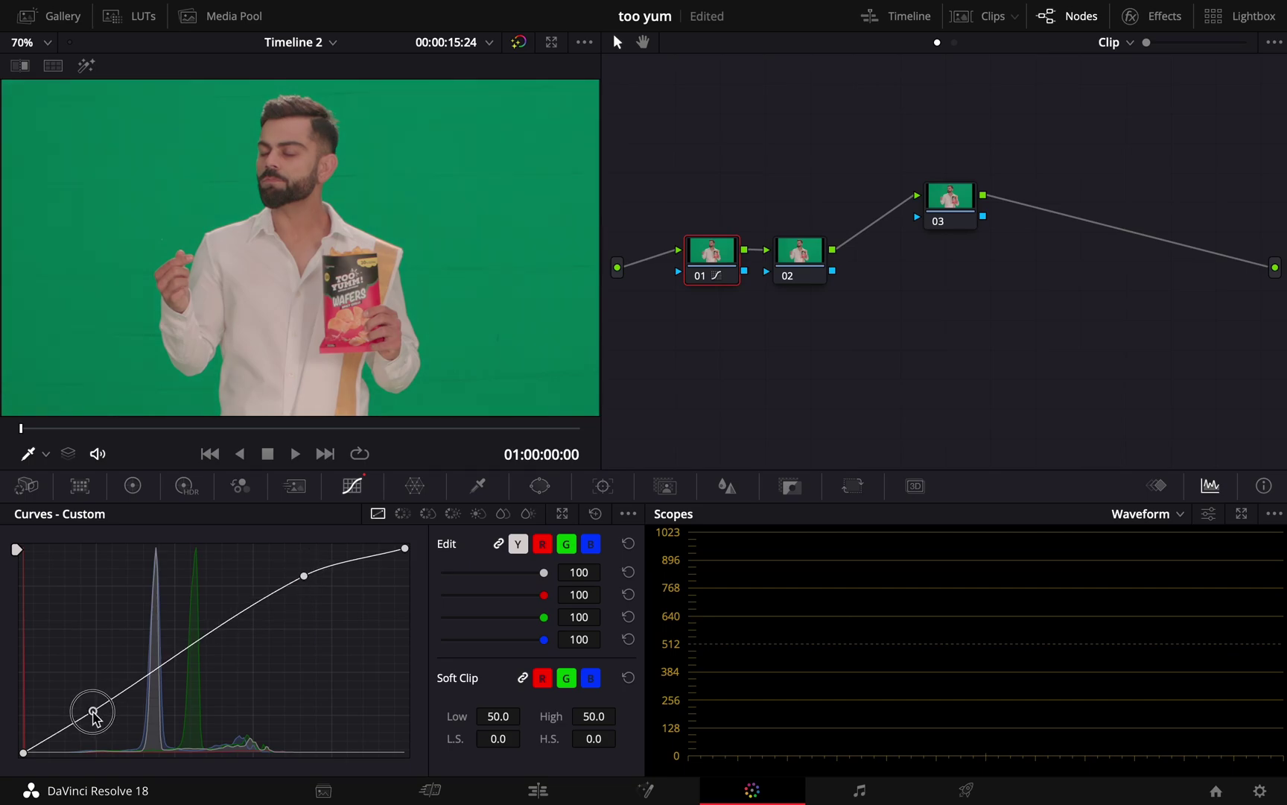
left_click_drag(93, 712, 91, 731)
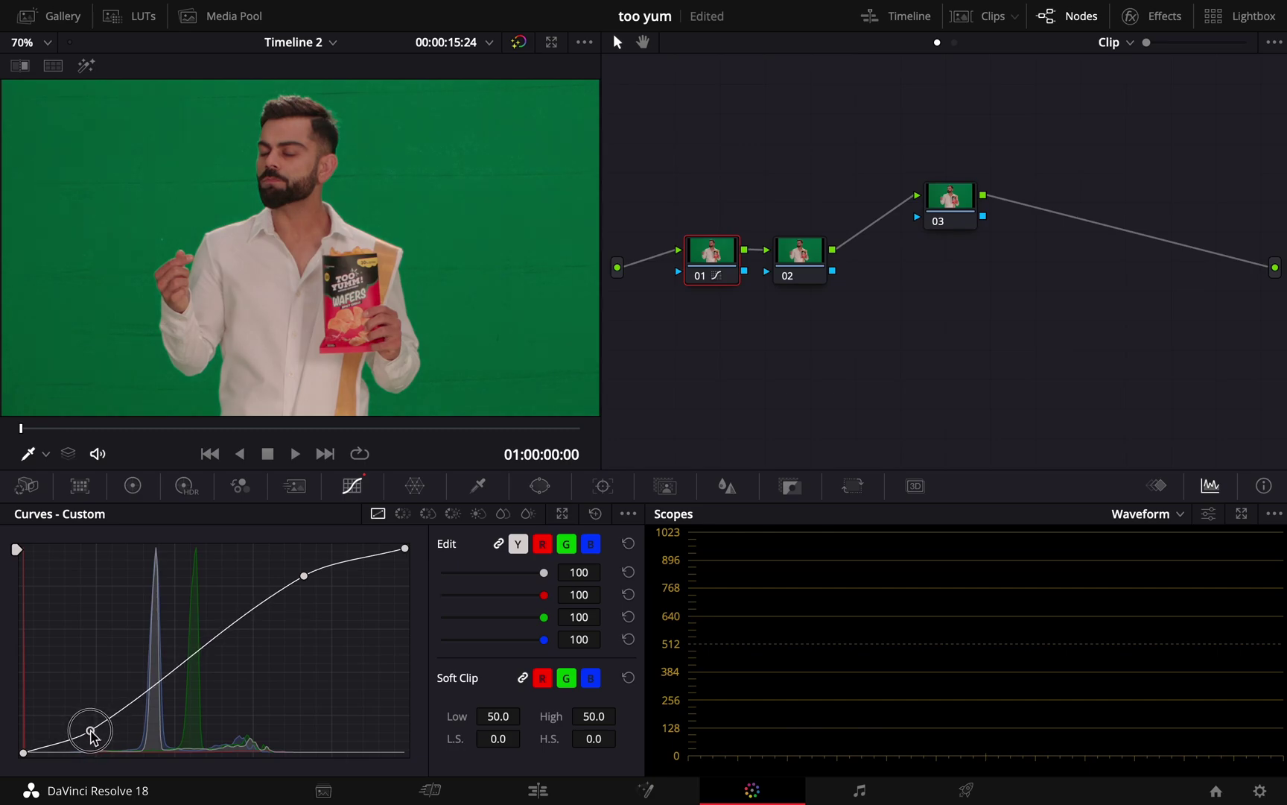
left_click(224, 625)
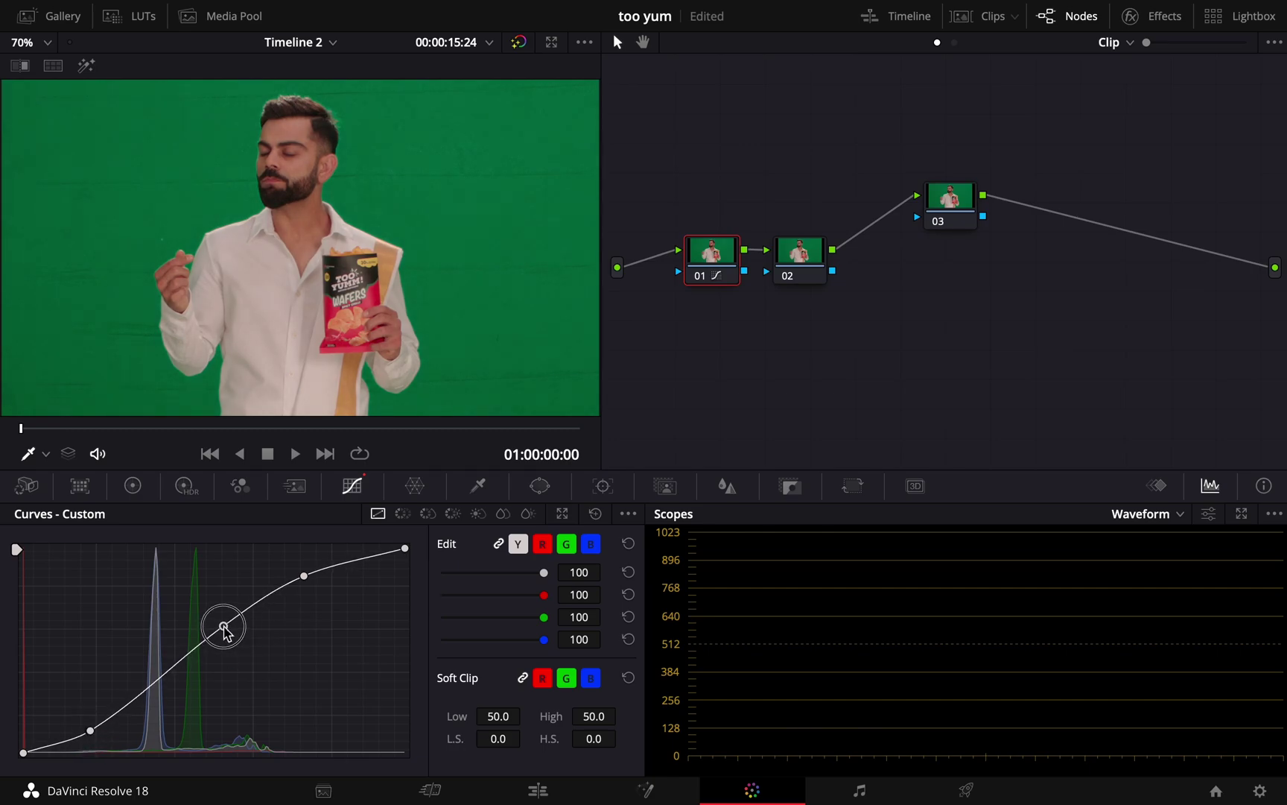
left_click_drag(225, 626, 221, 630)
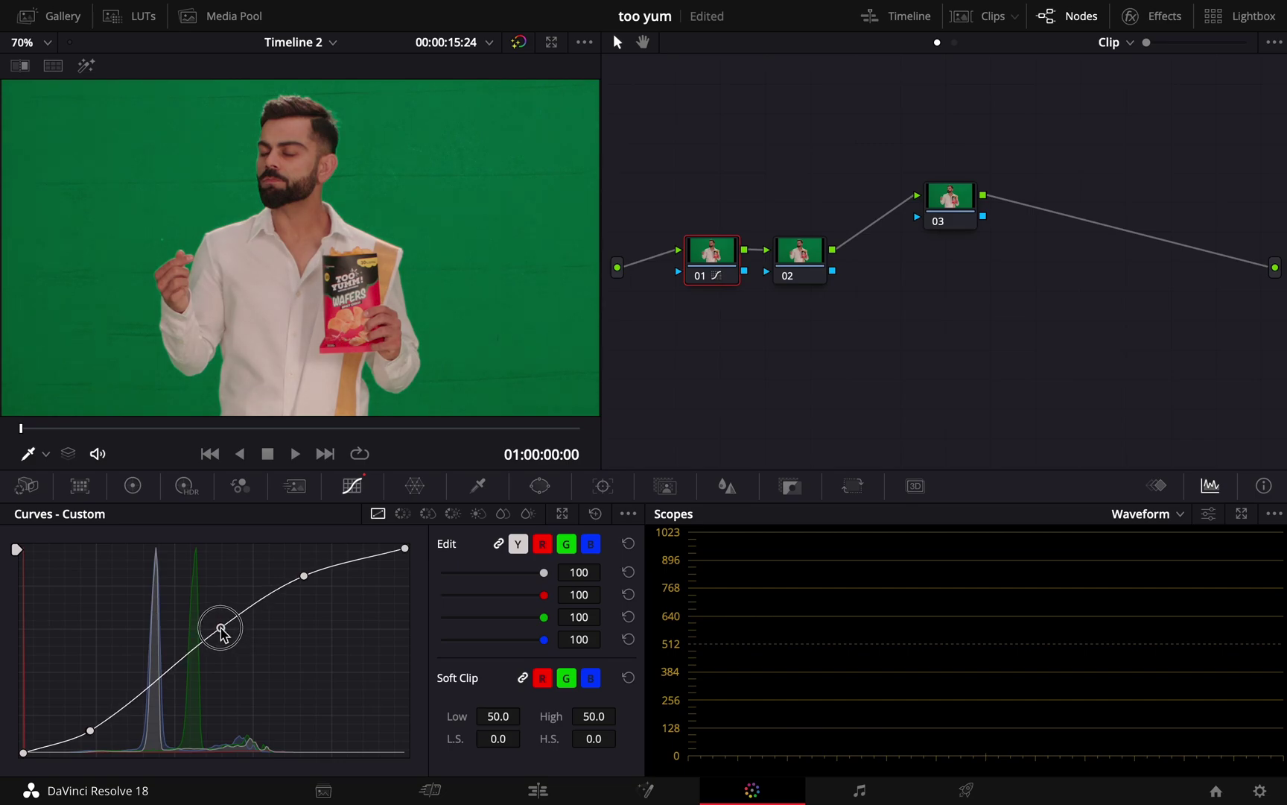
left_click(161, 675)
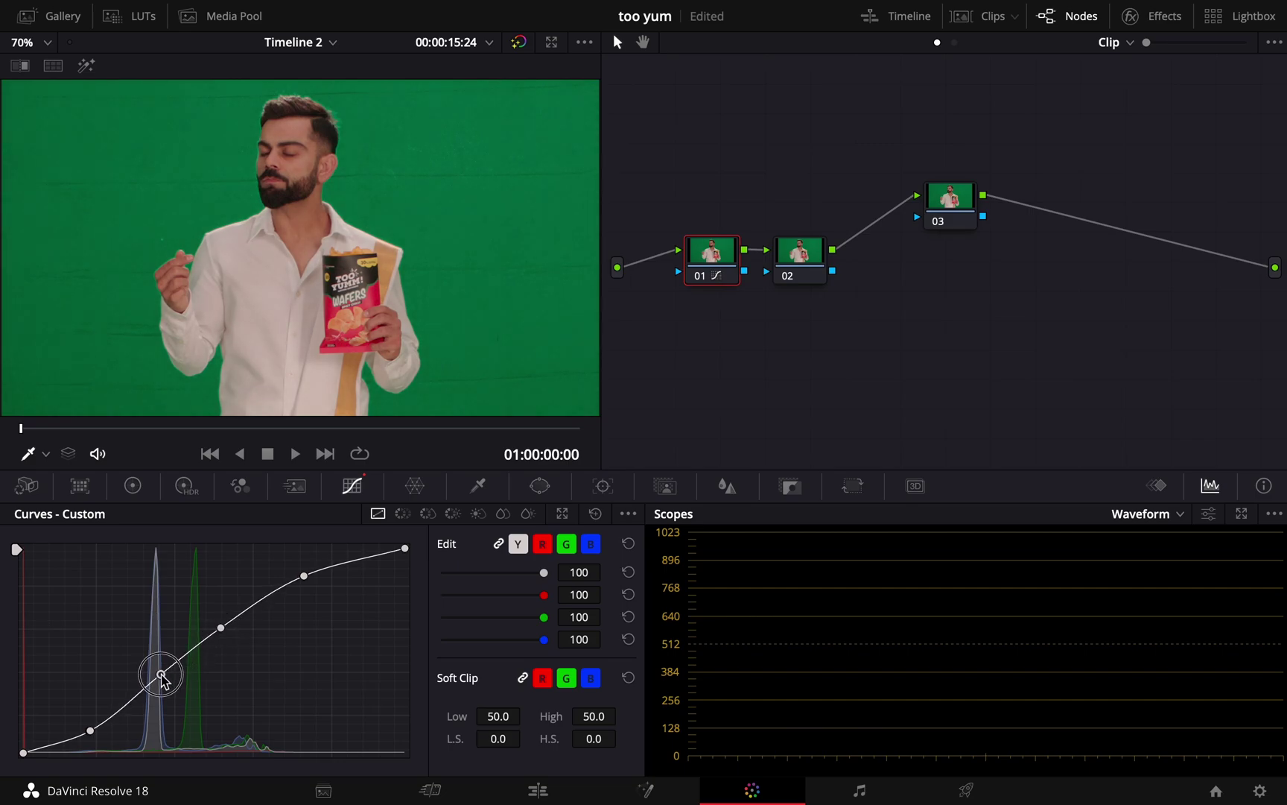
left_click_drag(161, 674, 163, 675)
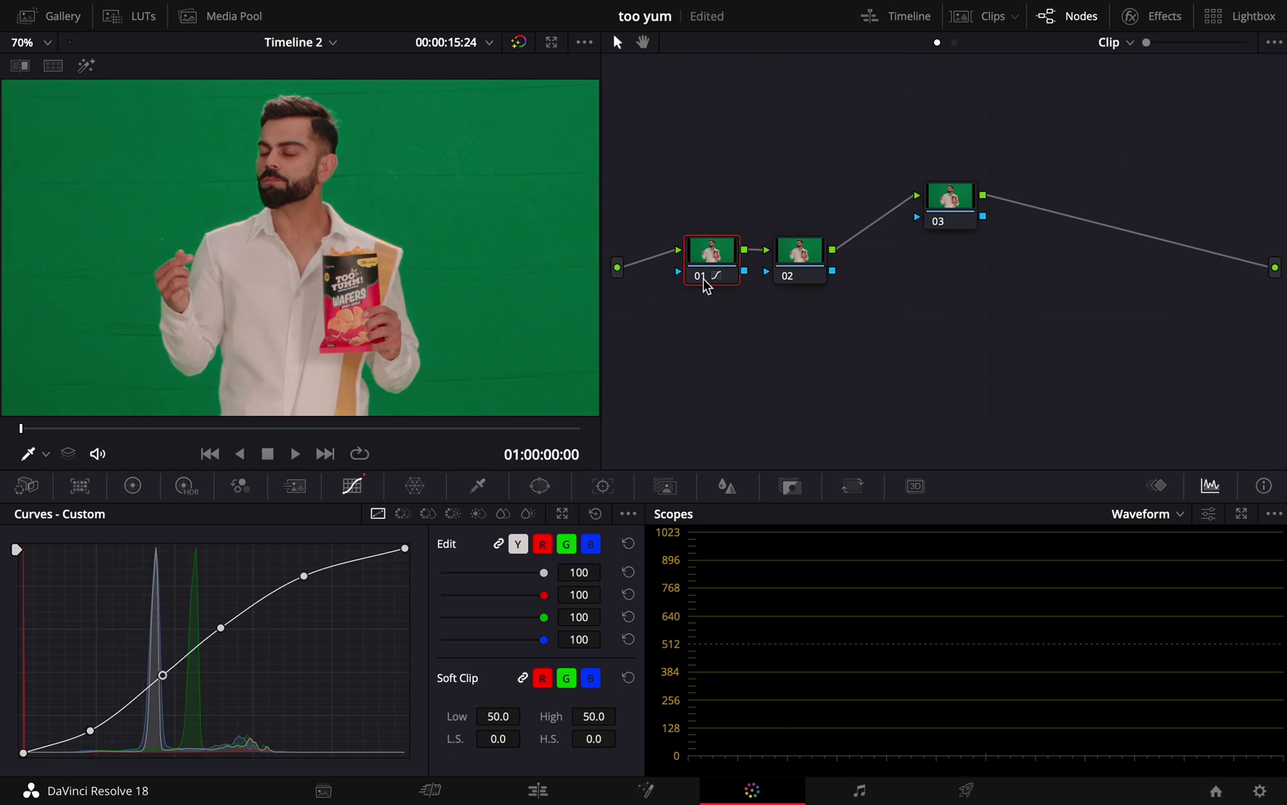
Compare node 01's grade bypassed and enabled, play the clip, and move node 03 aside
left_click(704, 280)
left_click(704, 280)
left_click_drag(52, 433, 16, 447)
left_click_drag(943, 217, 916, 239)
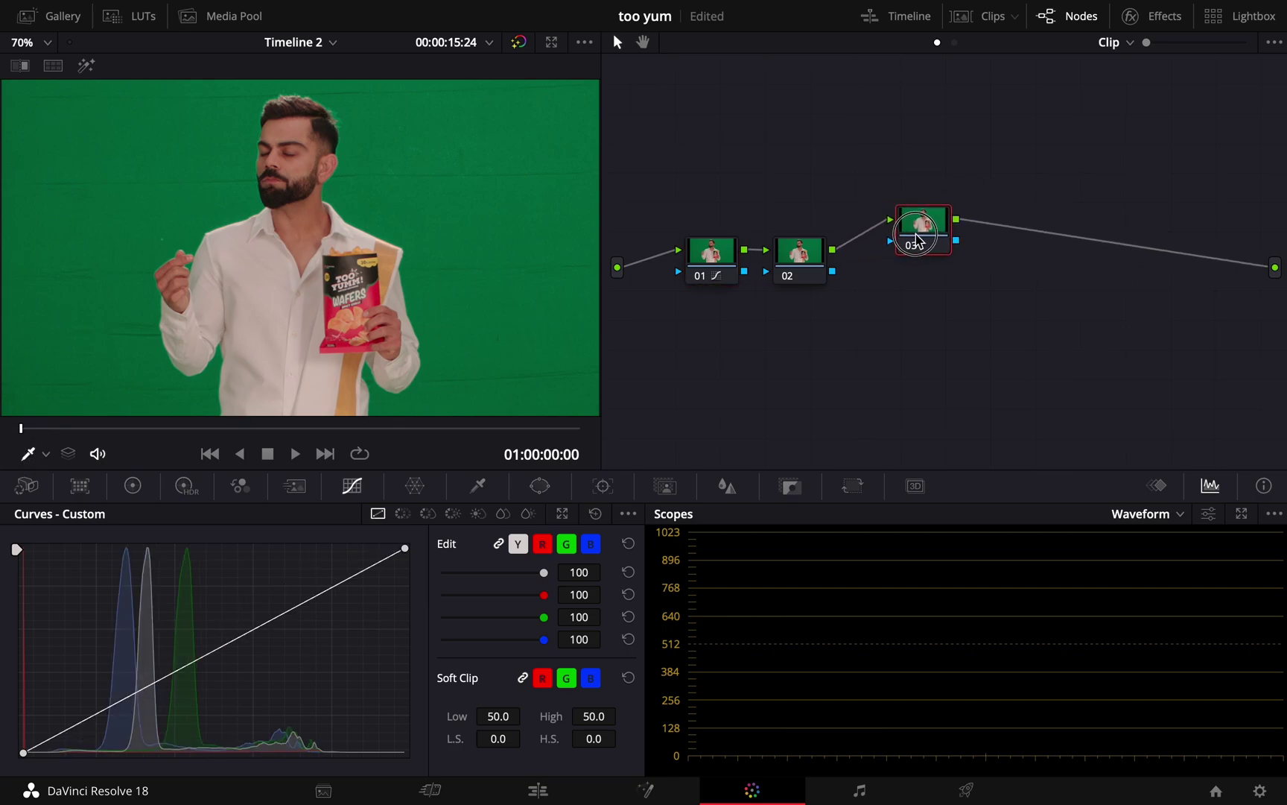
Sample the green backdrop with node 03's HSL qualifier (Hue 76.2, Luminance 50.3–61.1) and enable Highlight
left_click(480, 486)
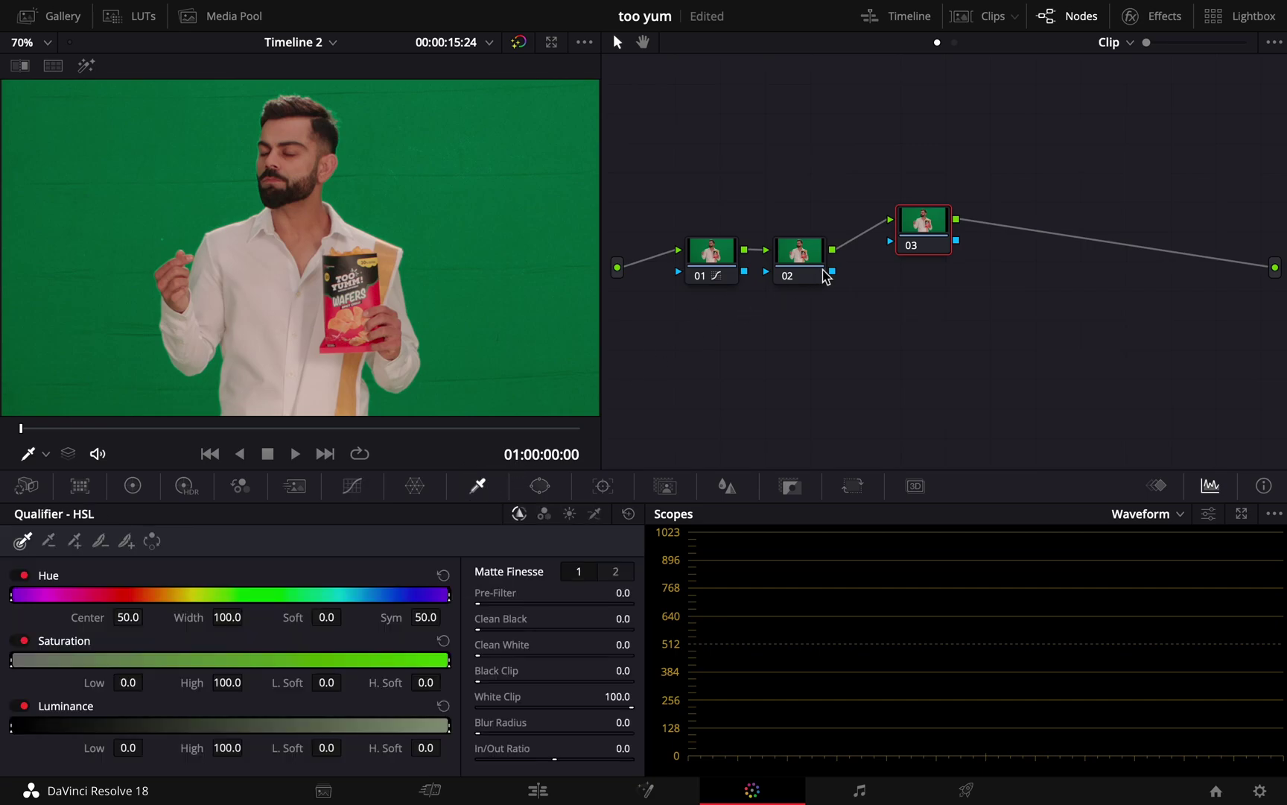
left_click_drag(913, 237, 940, 304)
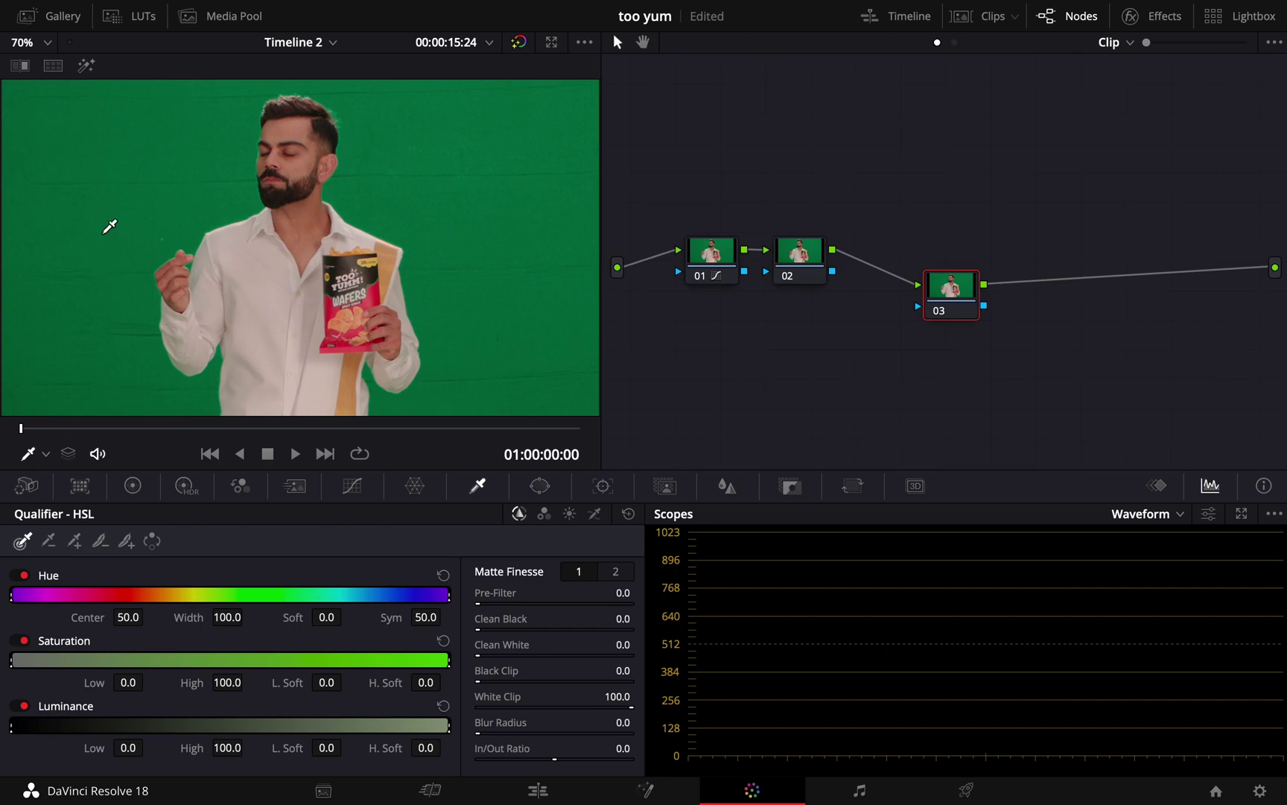
left_click(103, 204)
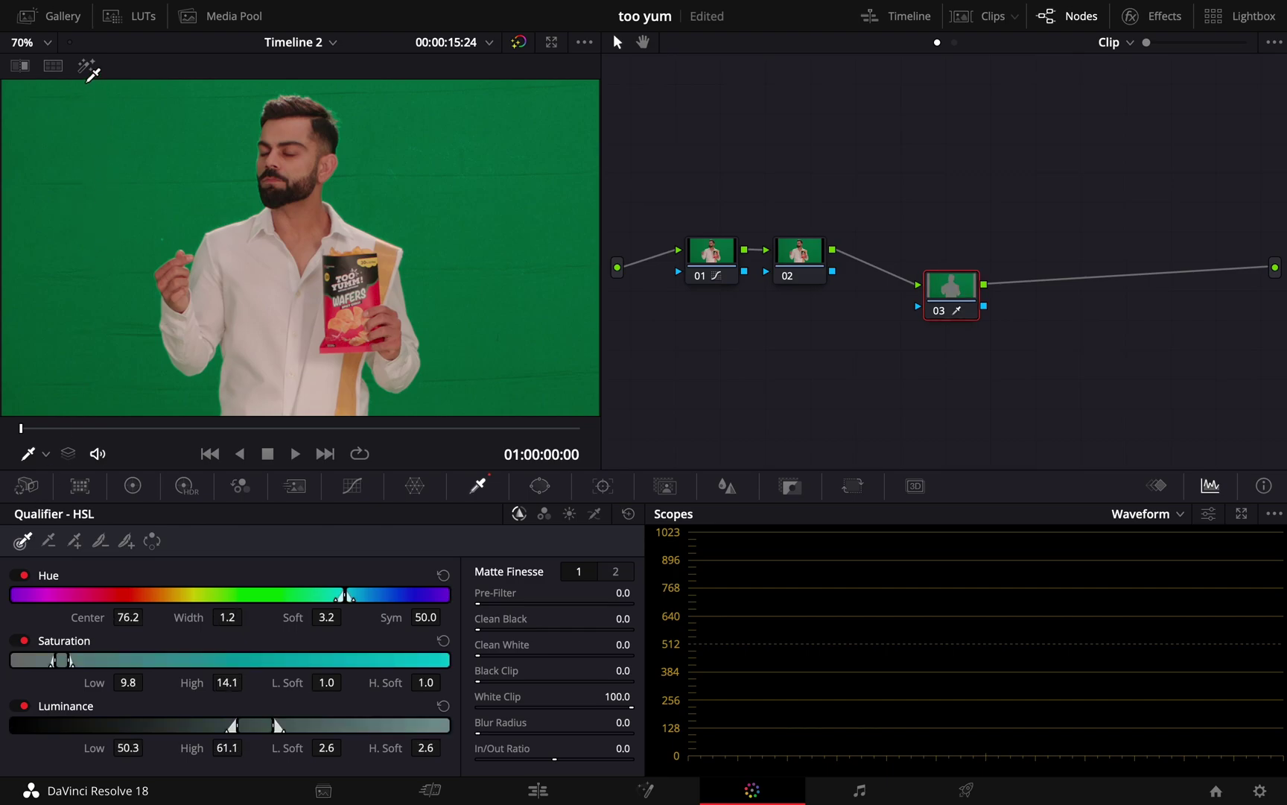
left_click(88, 67)
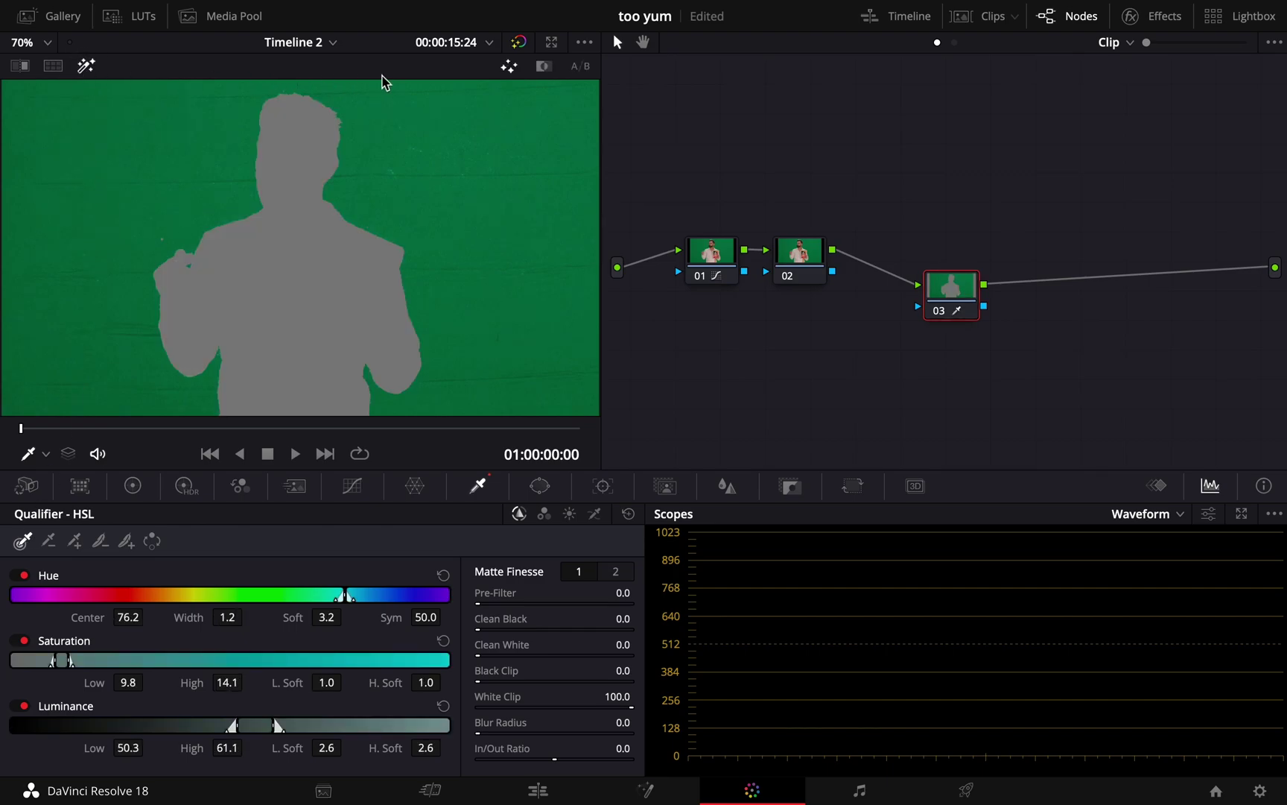
Show the matte in black and white, then widen and soften the qualifier's hue range
left_click(544, 67)
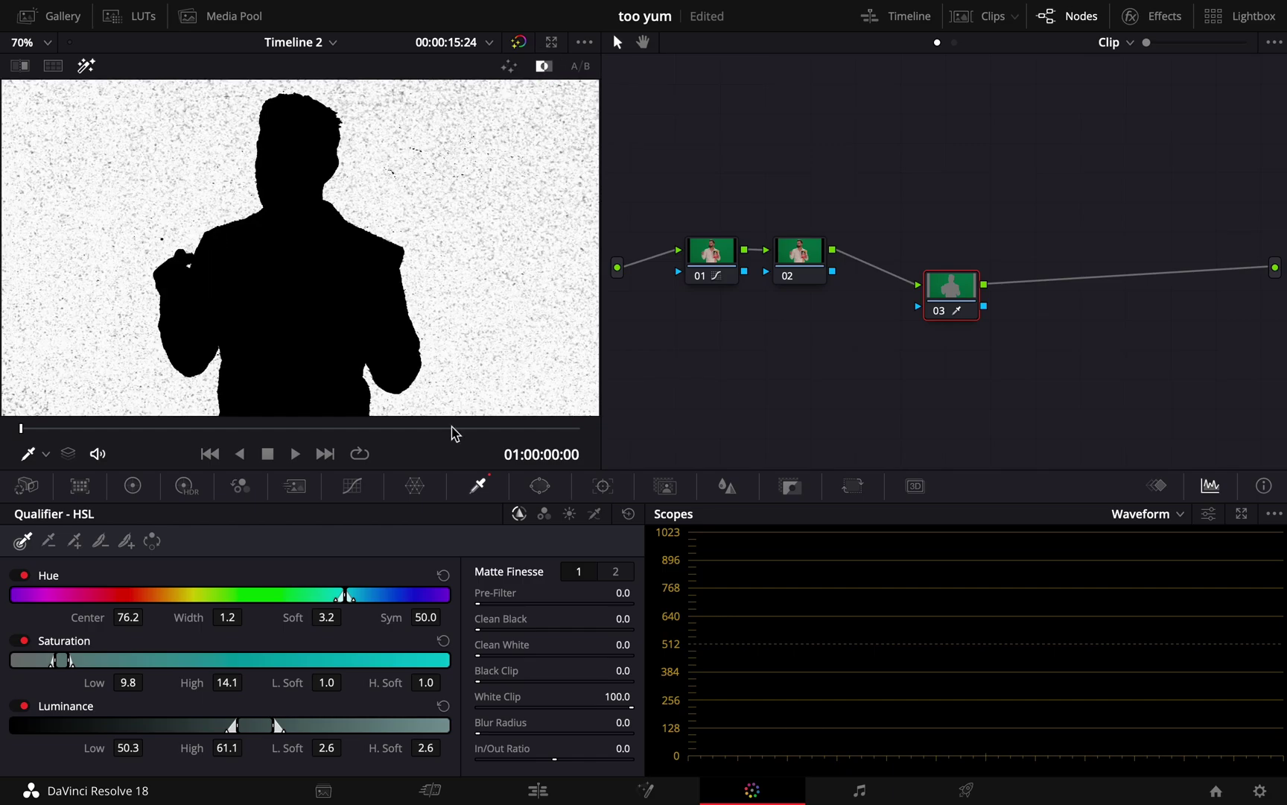
left_click(193, 620)
left_click_drag(196, 625, 514, 641)
mouse_move(306, 618)
left_mouse_down()
mouse_move(325, 612)
mouse_move(297, 617)
left_mouse_up()
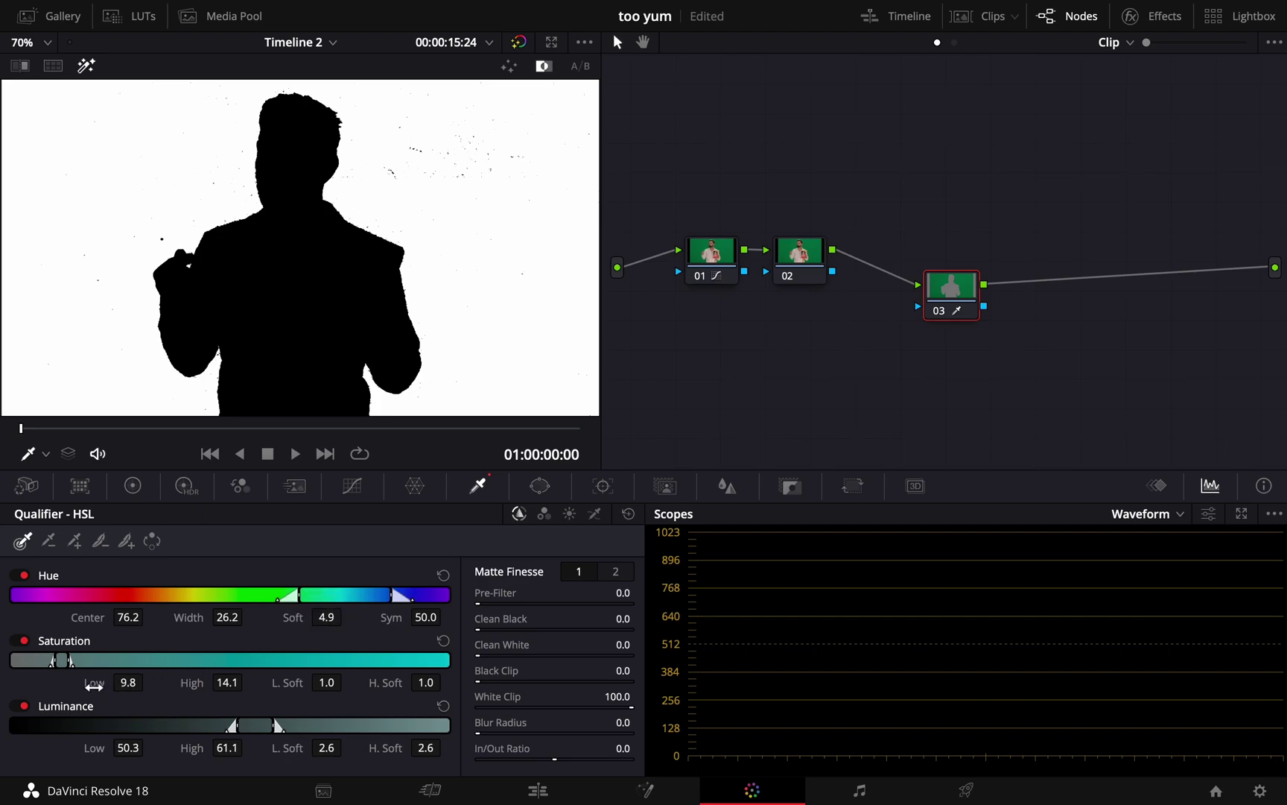
Set the saturation range to 4.8–18.9 with softened low and high edges
left_click_drag(94, 686, 545, 404)
left_click_drag(298, 682, 293, 682)
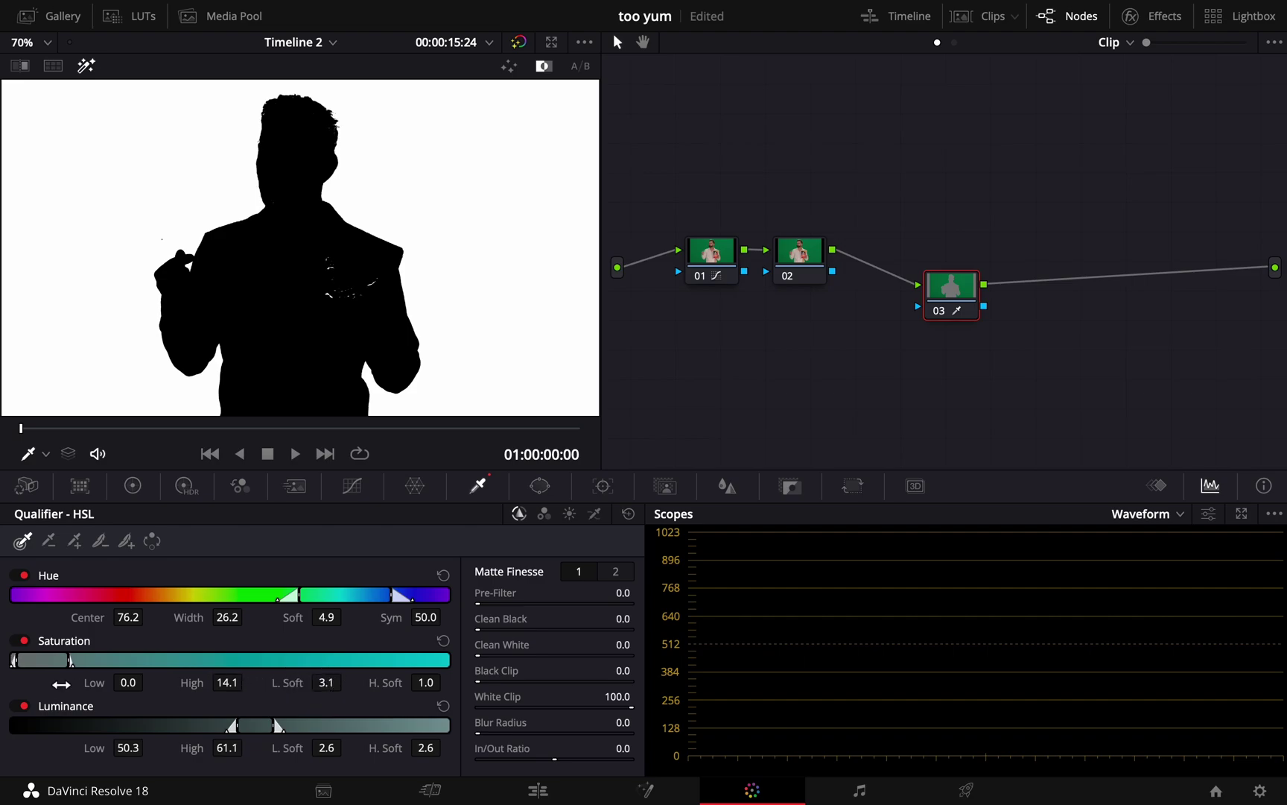
mouse_move(61, 683)
left_mouse_down()
mouse_move(149, 680)
mouse_move(85, 684)
left_mouse_up()
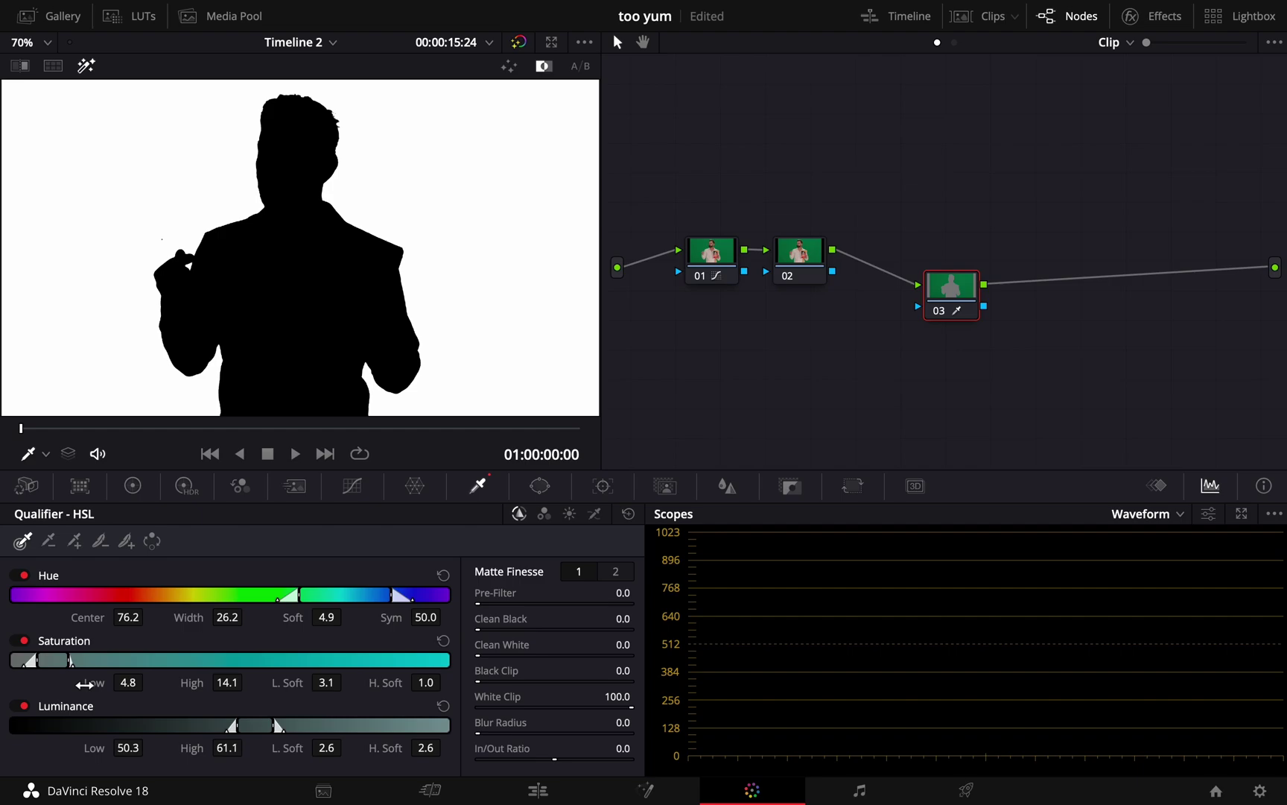
left_click_drag(182, 684, 237, 684)
mouse_move(395, 683)
left_mouse_down()
mouse_move(416, 684)
mouse_move(393, 685)
left_mouse_up()
Set luminance to 43.1–78.9, play back the matte, and save the project
mouse_move(114, 754)
left_mouse_down()
mouse_move(43, 744)
mouse_move(649, 393)
mouse_move(256, 386)
mouse_move(351, 406)
mouse_move(698, 421)
mouse_move(97, 760)
left_mouse_up()
mouse_move(203, 756)
left_mouse_down()
mouse_move(339, 738)
mouse_move(382, 753)
mouse_move(198, 752)
left_mouse_up()
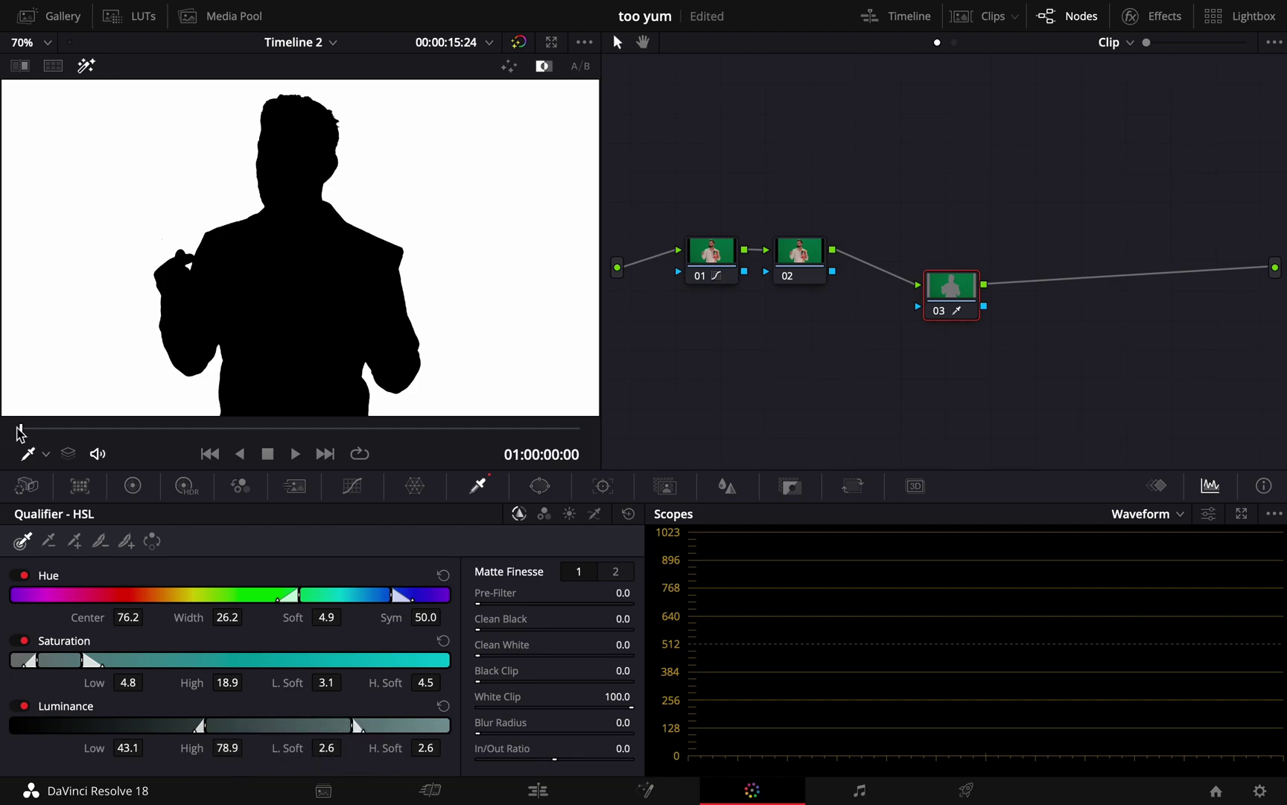
key("space")
key("space")
key("ctrl+s")
Invert node 03's key so the person is kept and preview the inverted matte
key("alt+shift+h")
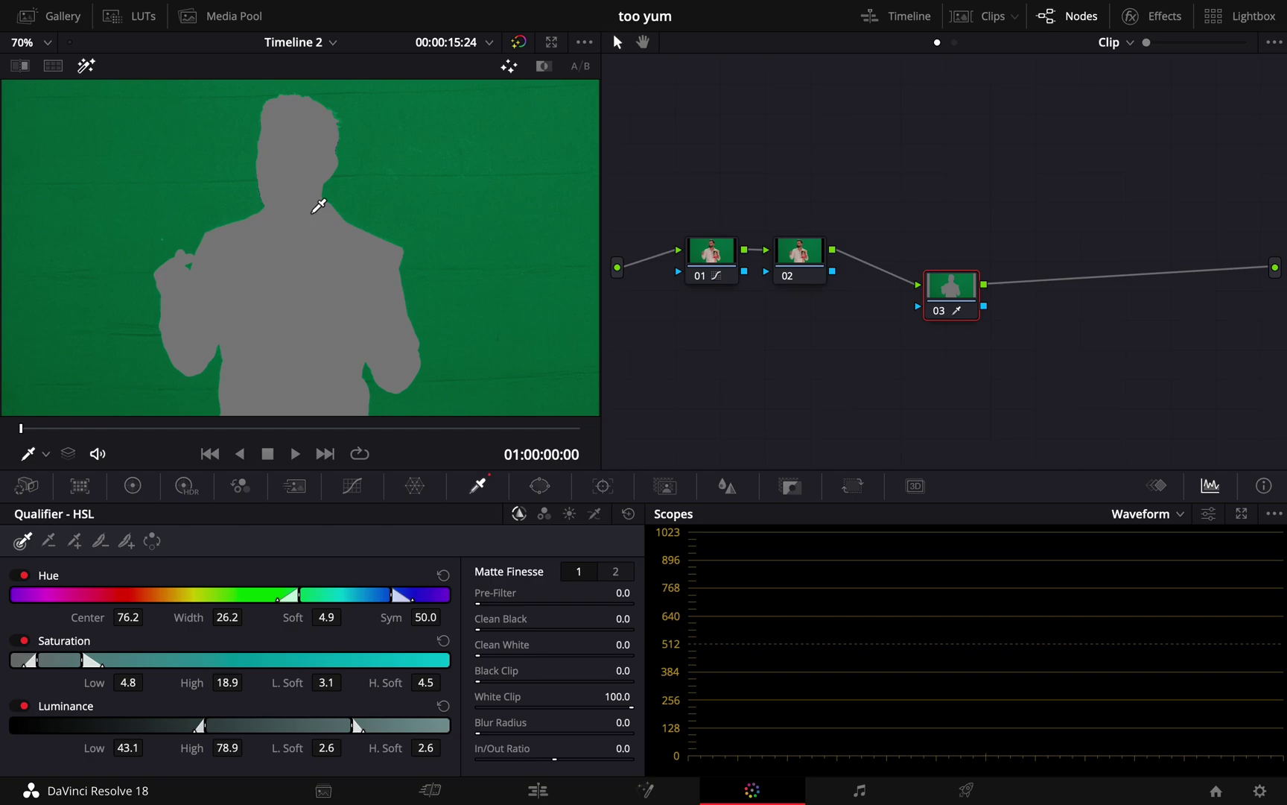
scroll(319, 205, "up", 3)
scroll(334, 196, "down", 3)
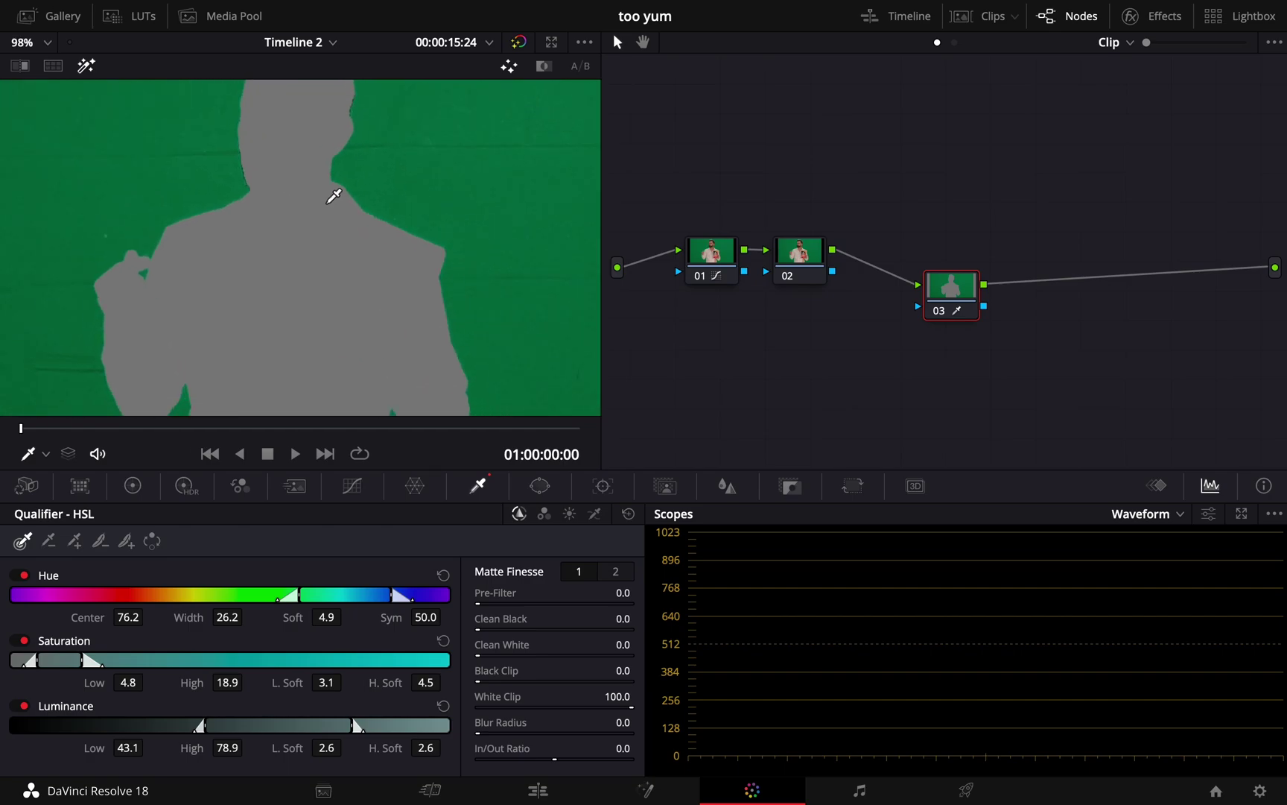
left_click(85, 68)
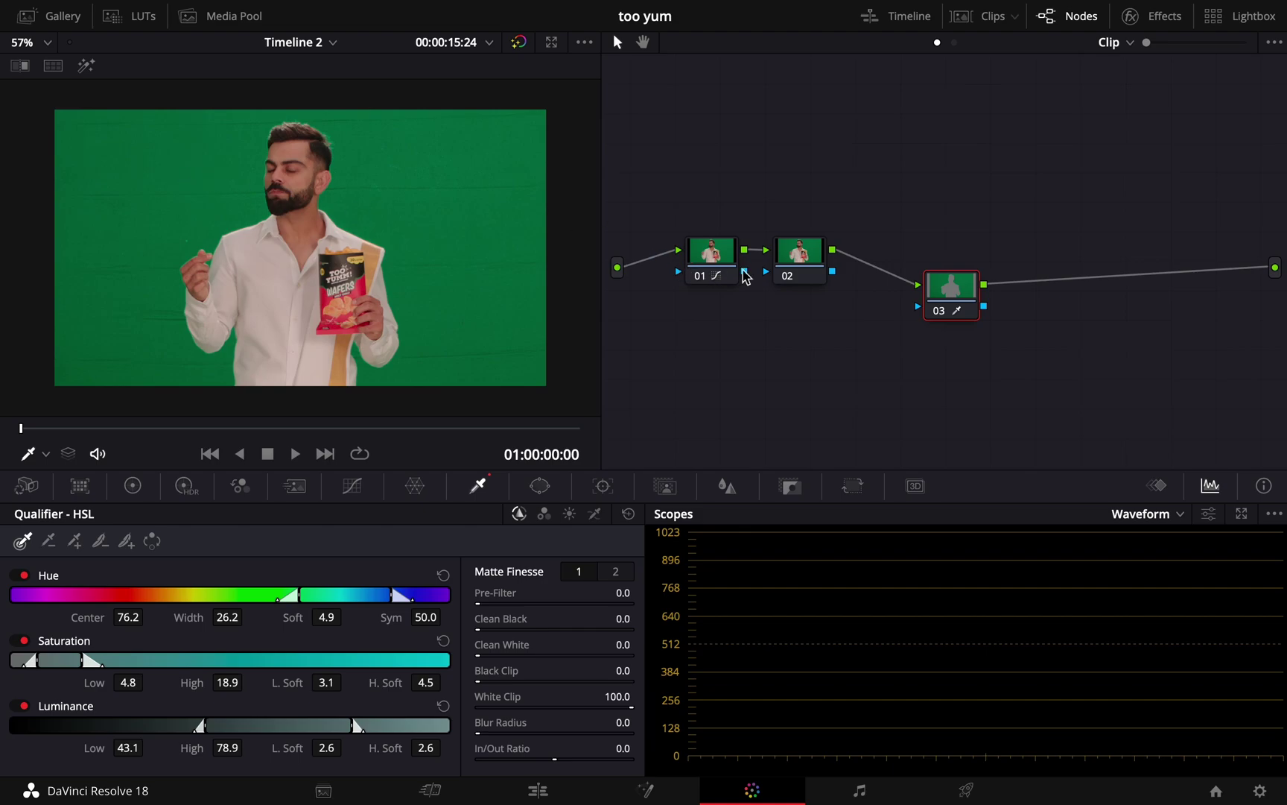
left_click(151, 542)
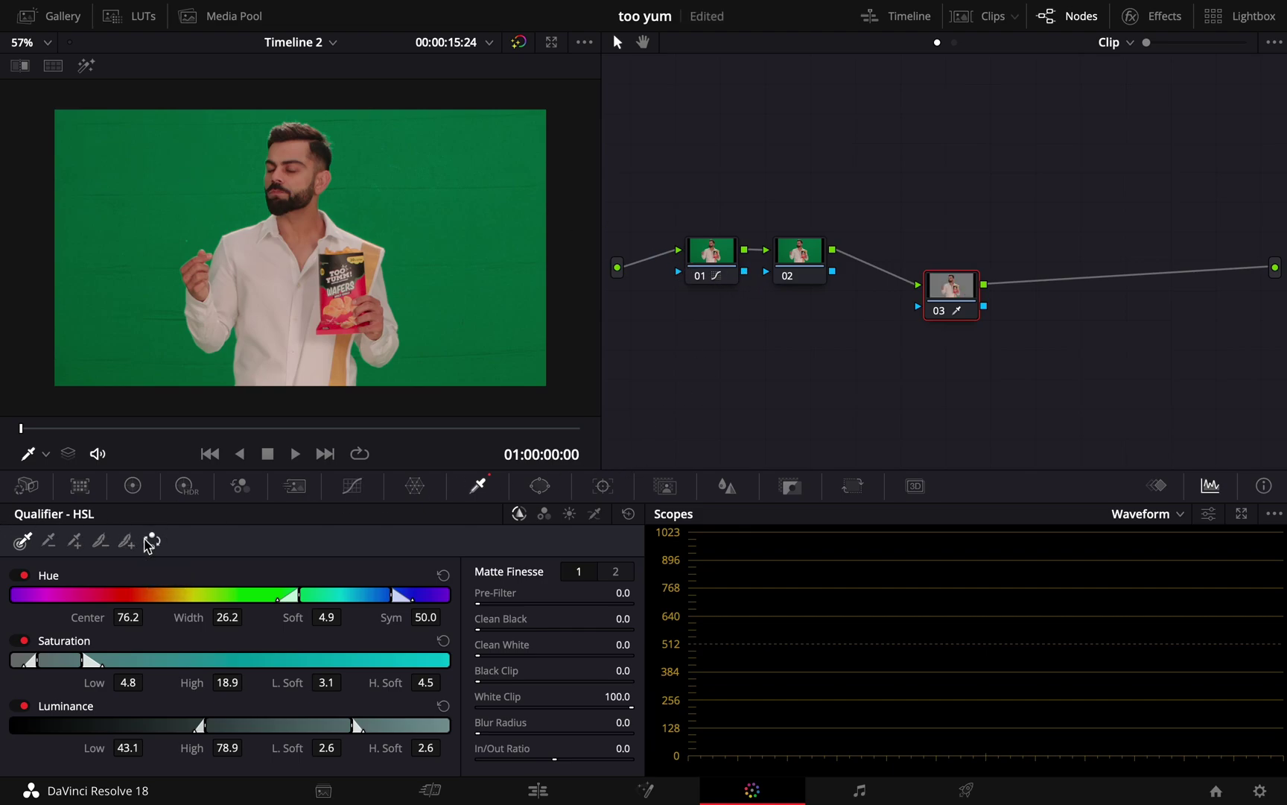
left_click(86, 66)
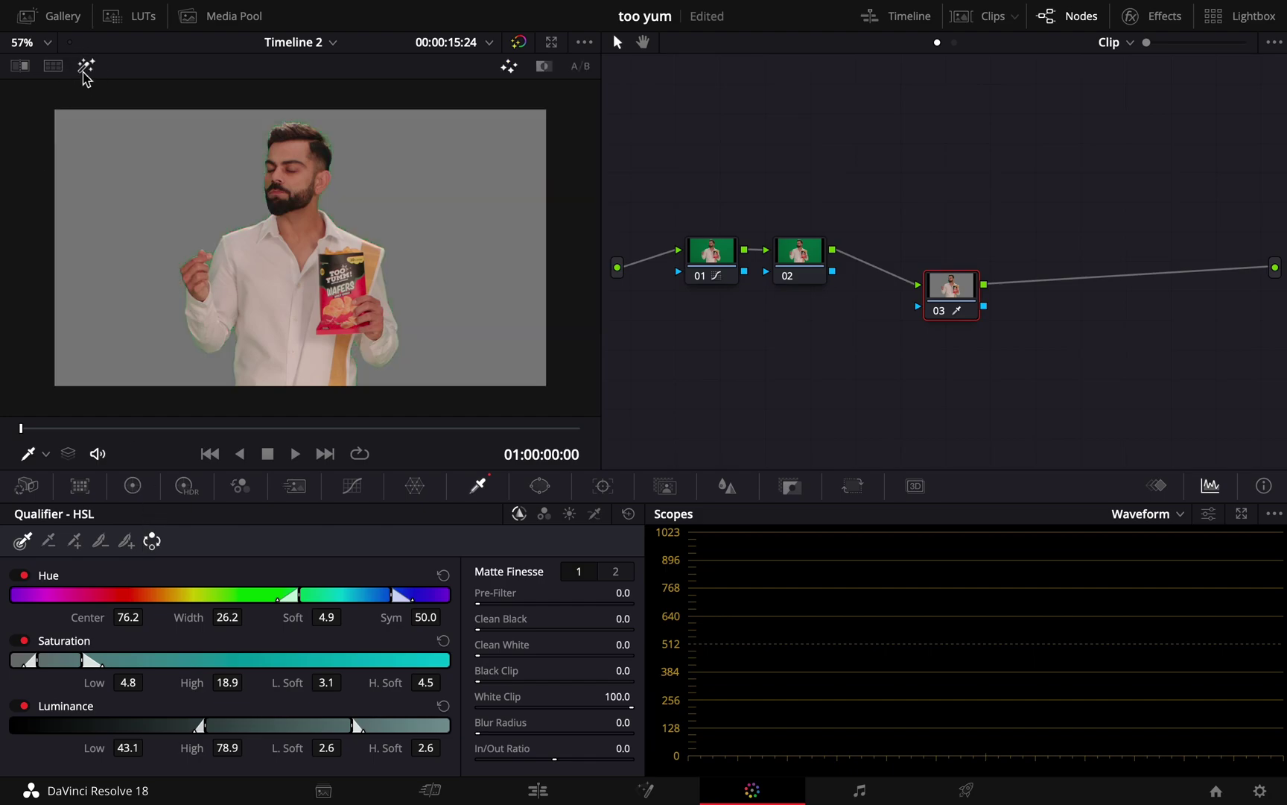
Zoom around the viewer to inspect the matte edges, then move nodes 01 and 02 up-left
scroll(244, 136, "up", 2)
scroll(252, 299, "up", 3)
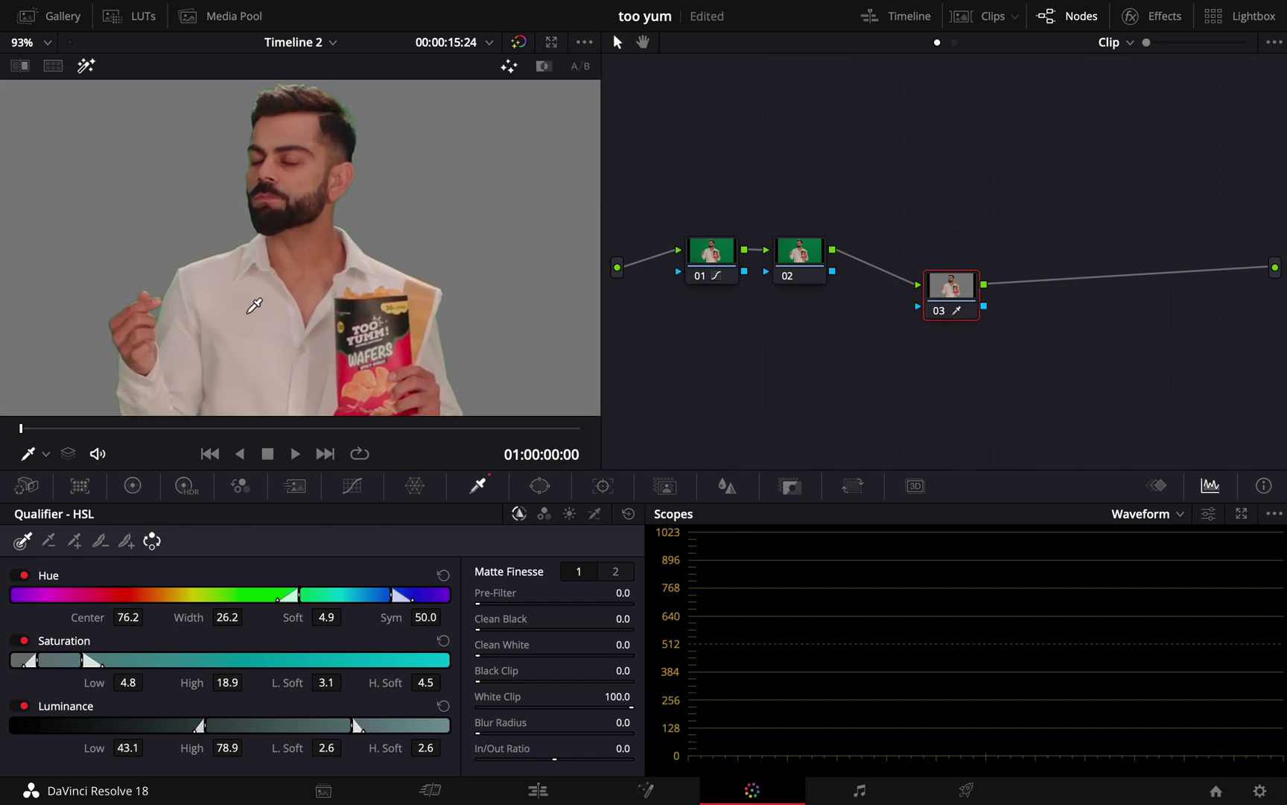
scroll(336, 252, "left", 2)
scroll(363, 205, "up", 4)
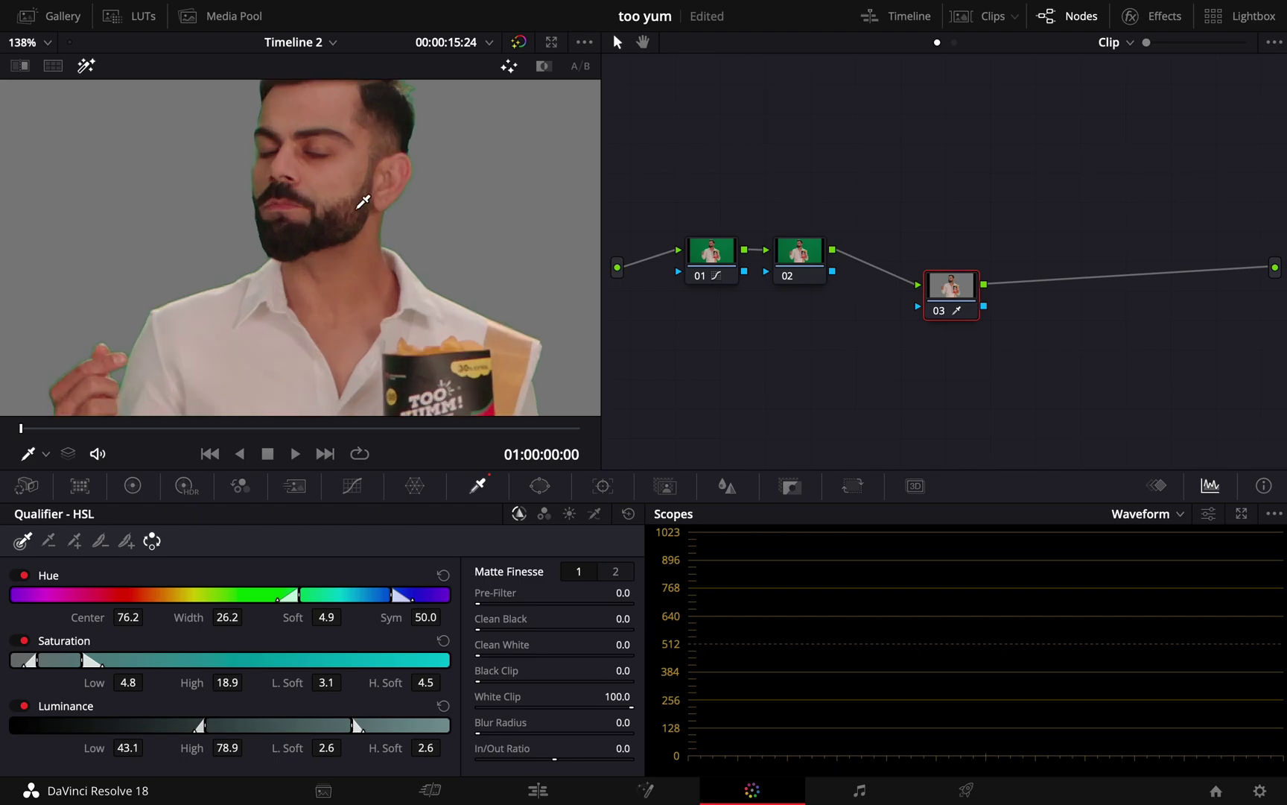
scroll(377, 331, "up", 3)
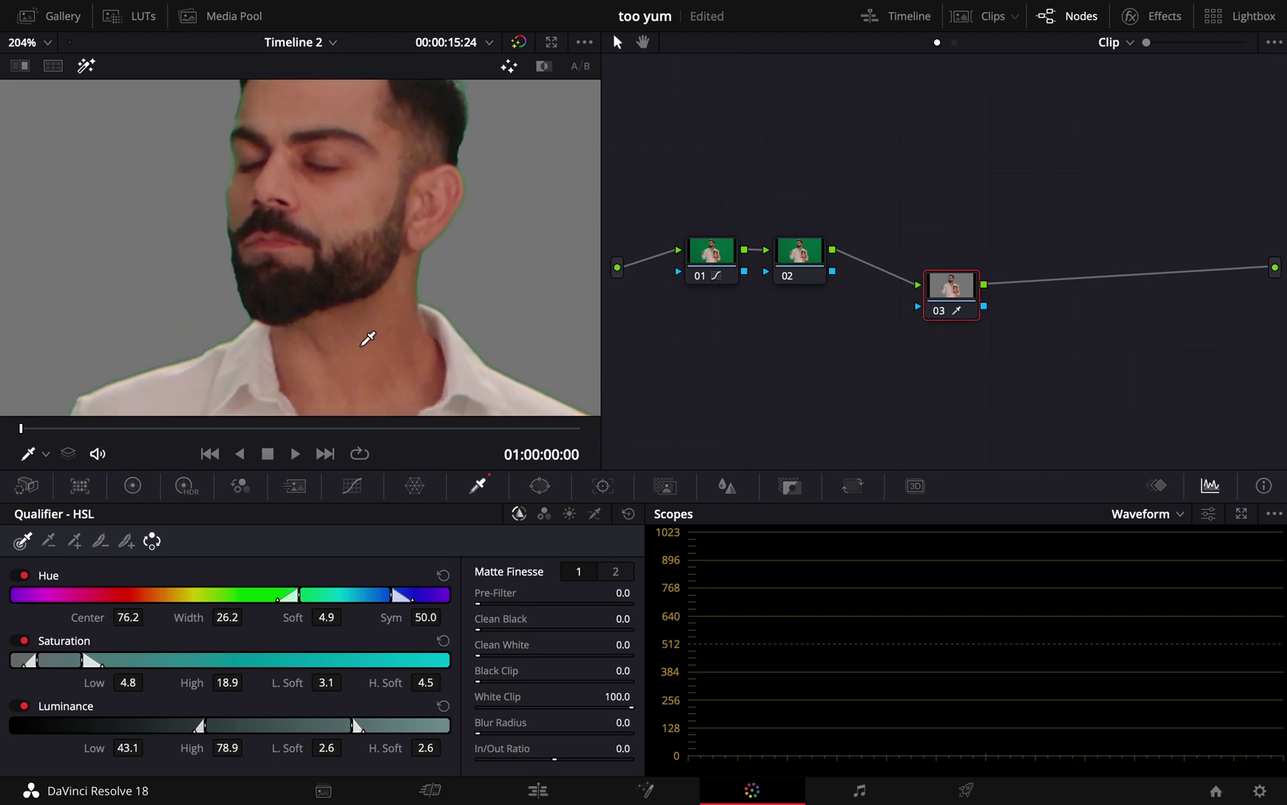
scroll(395, 332, "left", 2)
scroll(443, 221, "down", 3)
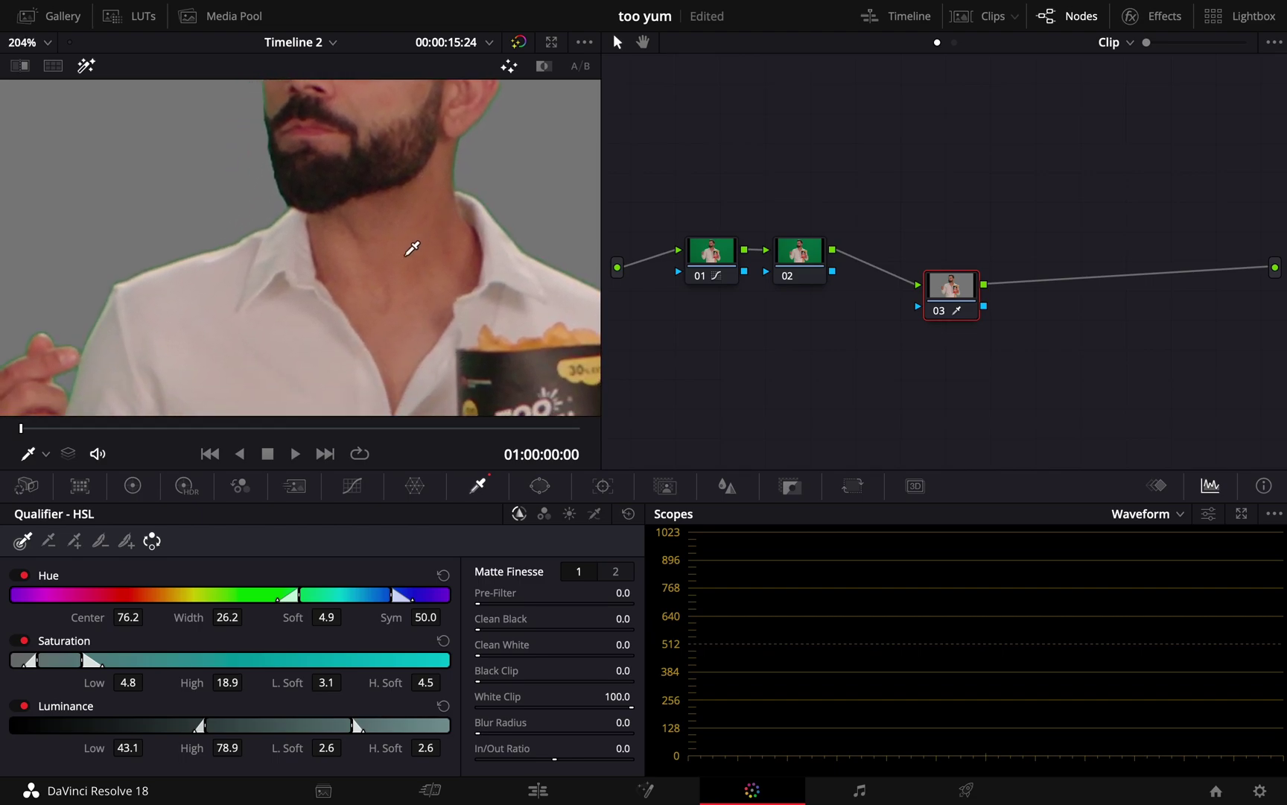
scroll(411, 245, "down", 4)
scroll(403, 261, "down", 3)
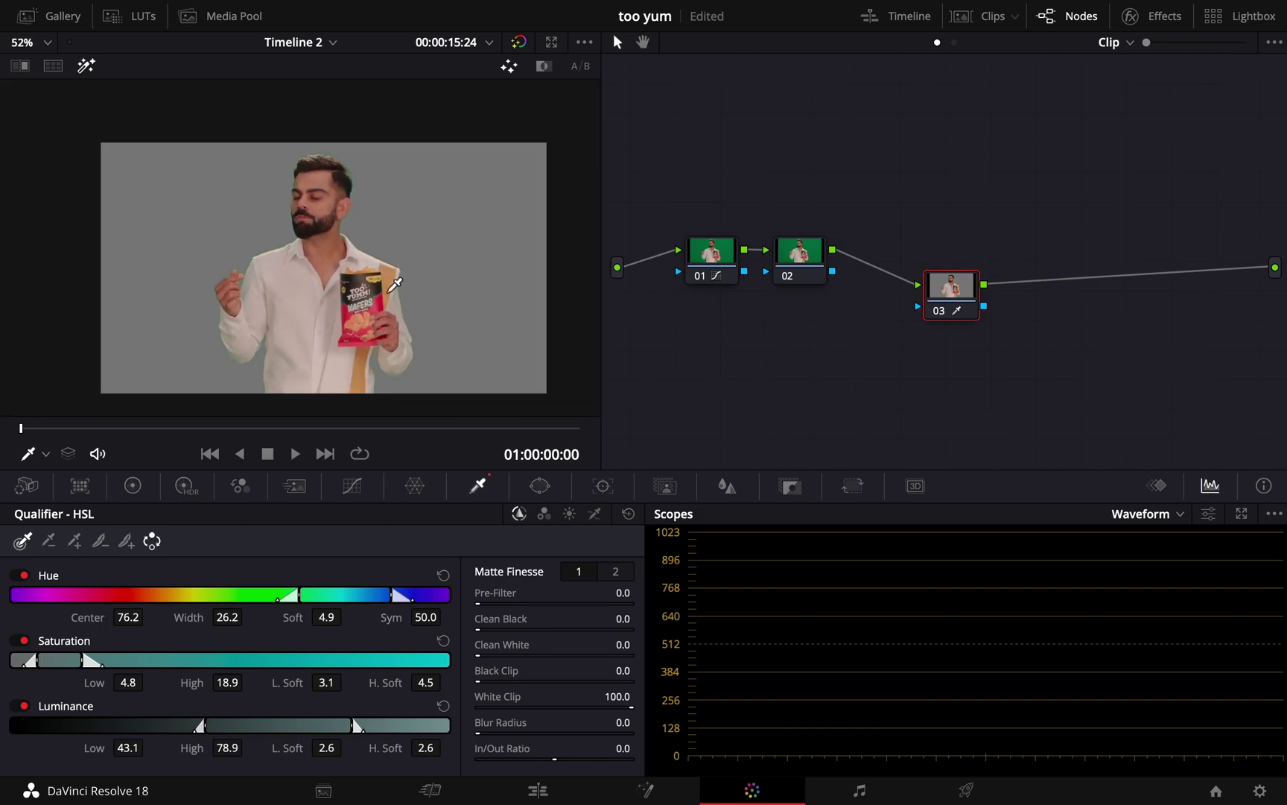
scroll(332, 319, "up", 5)
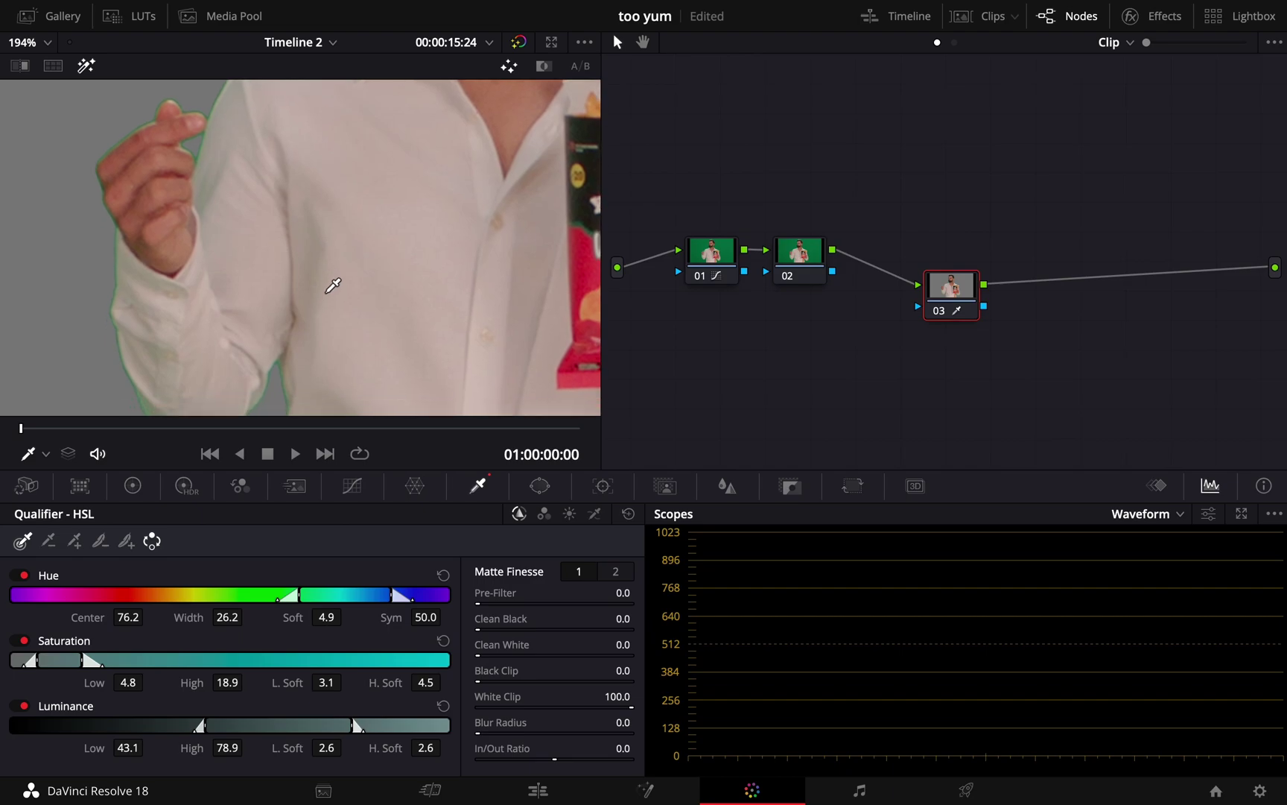
scroll(330, 285, "down", 1)
scroll(217, 329, "up", 3)
scroll(217, 328, "down", 4)
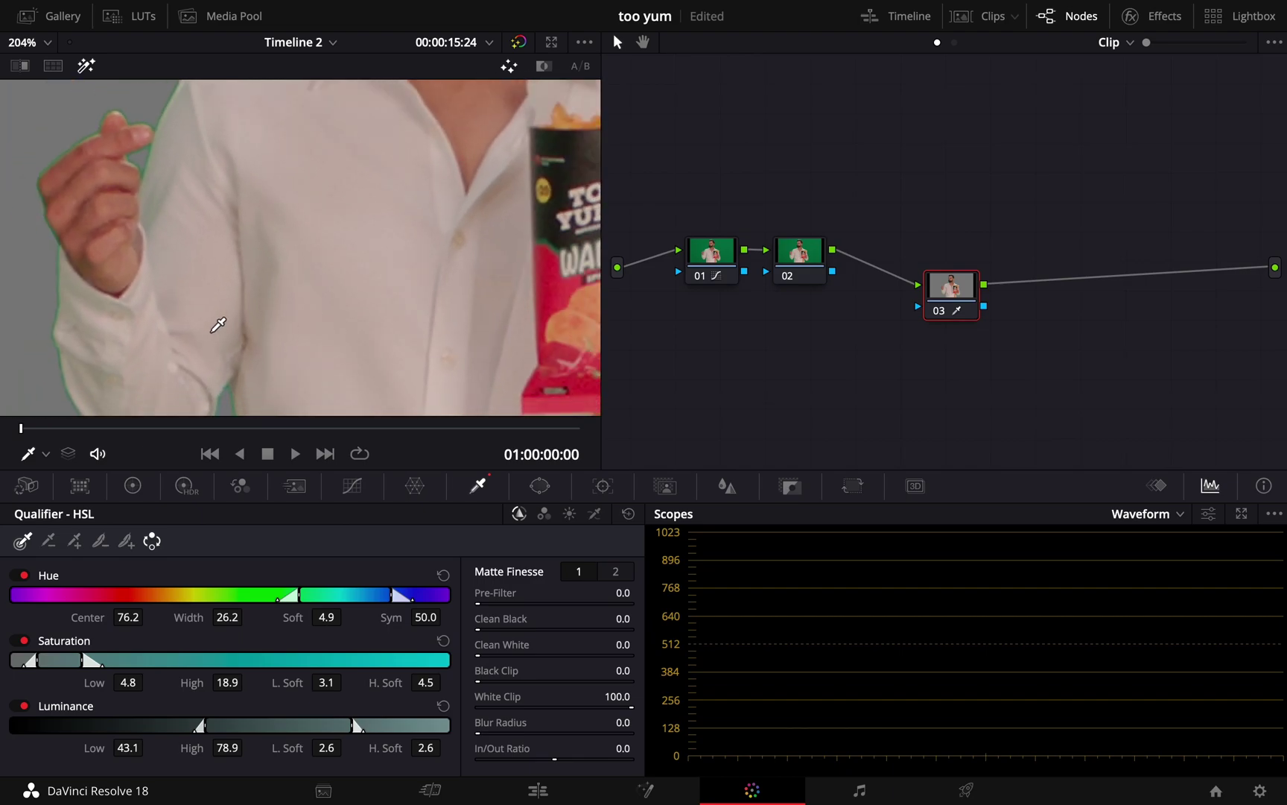
scroll(219, 325, "down", 1)
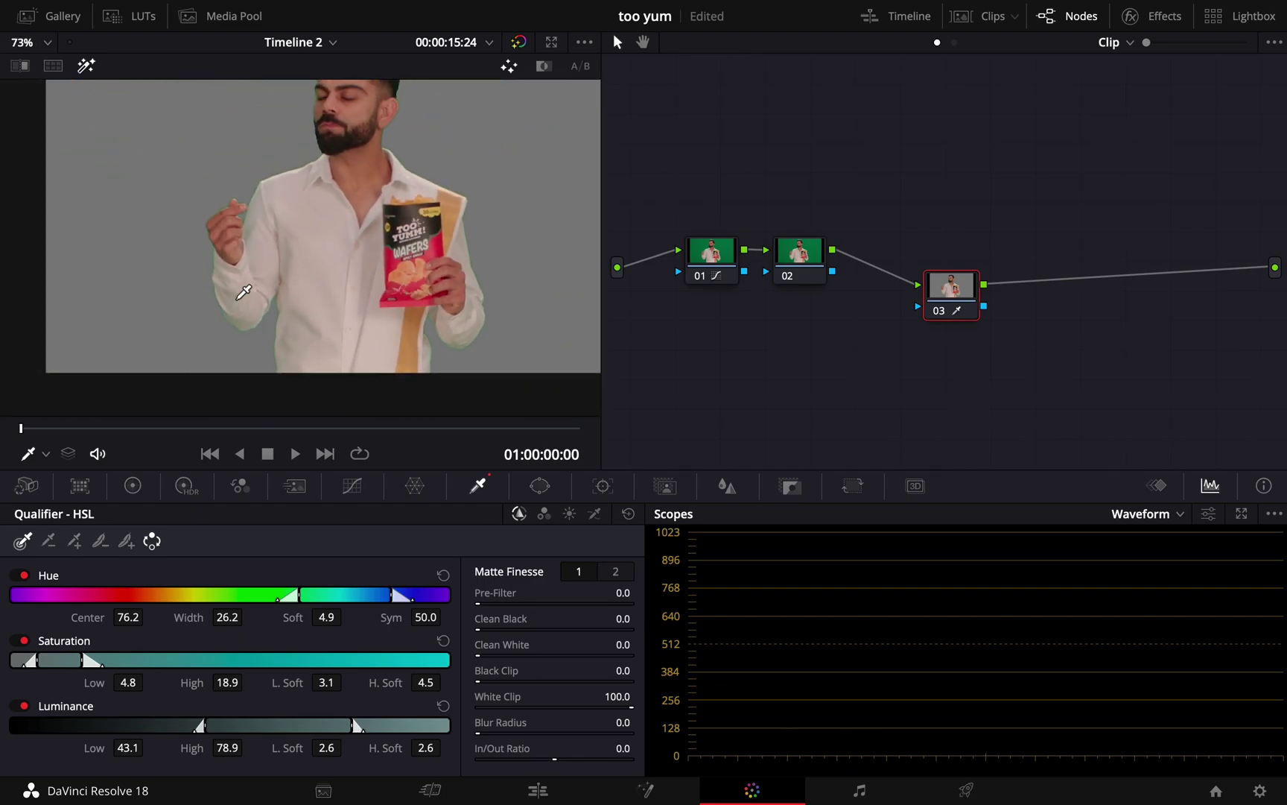
scroll(212, 357, "up", 1)
scroll(315, 157, "up", 1)
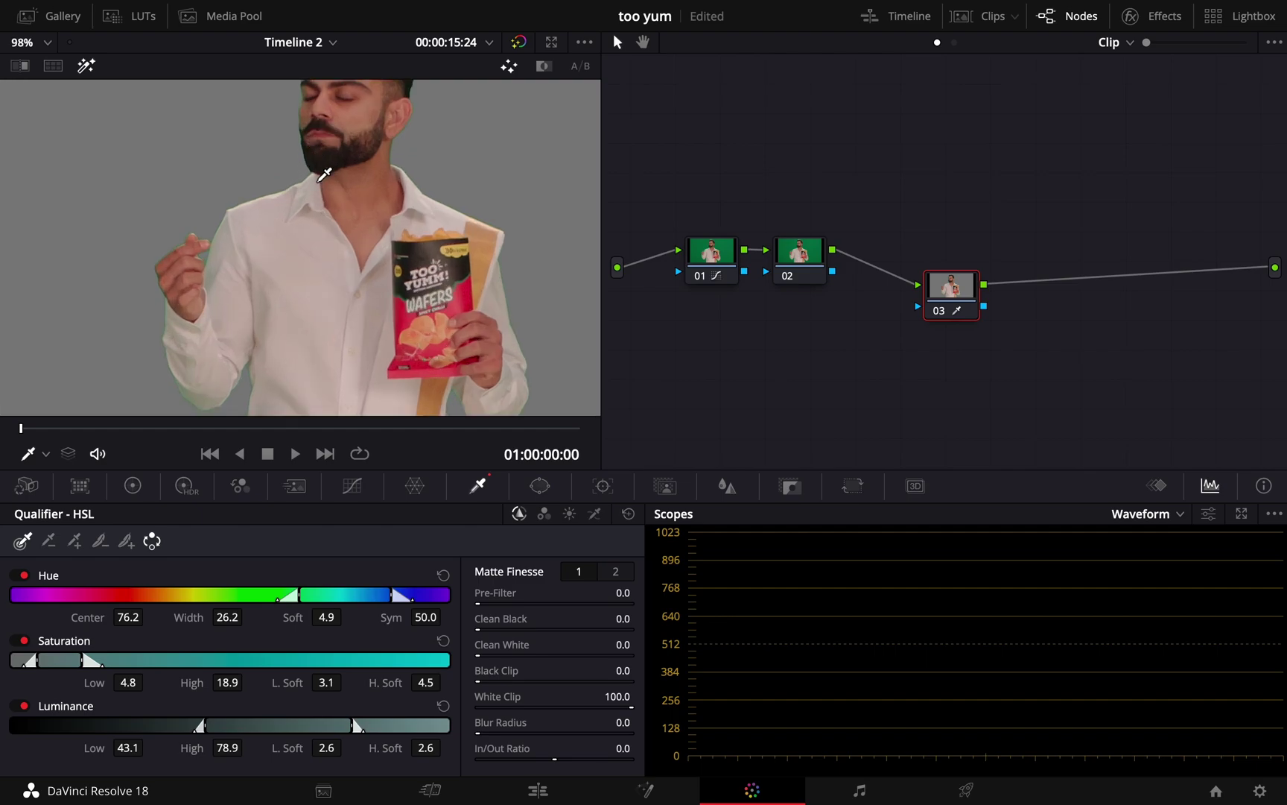
left_click_drag(812, 327, 675, 220)
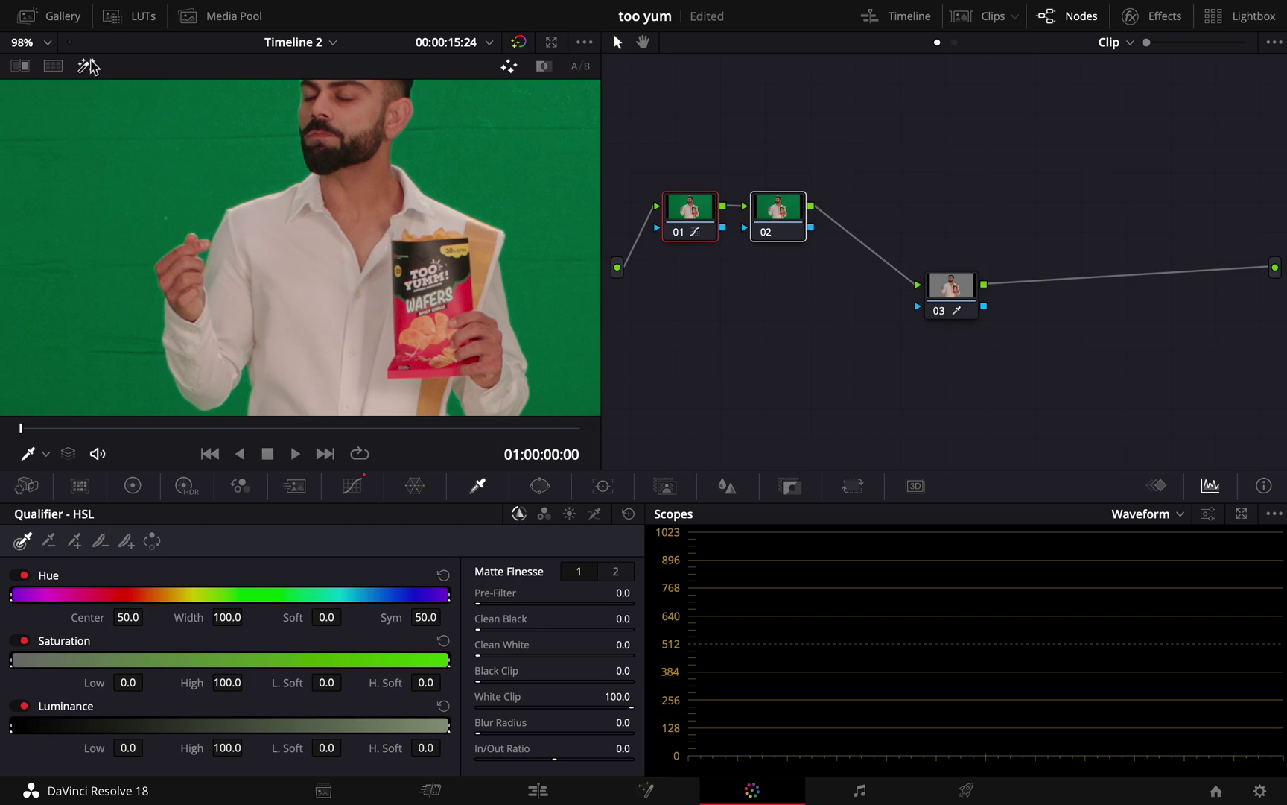
Add serial node 03 after node 02, move it up-right, and link node 02 into node 04
left_click(773, 207)
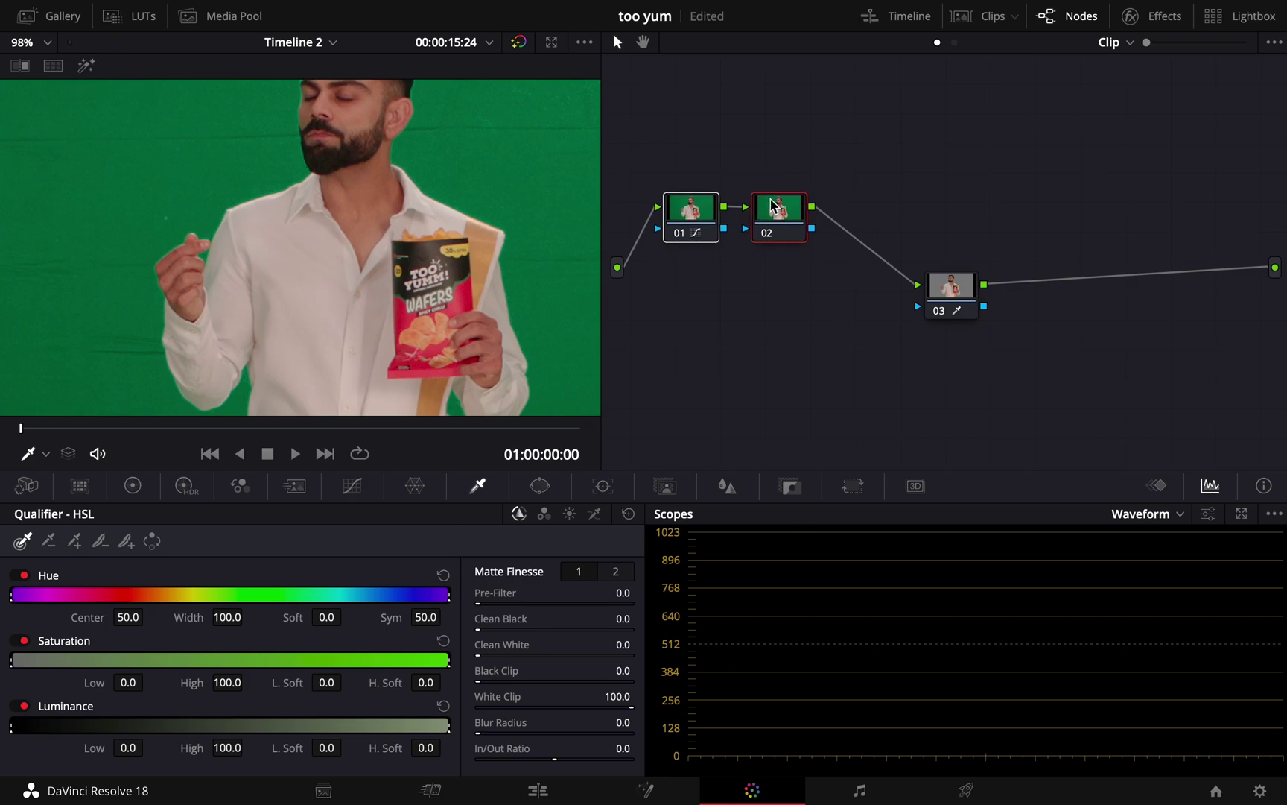
key("alt+s")
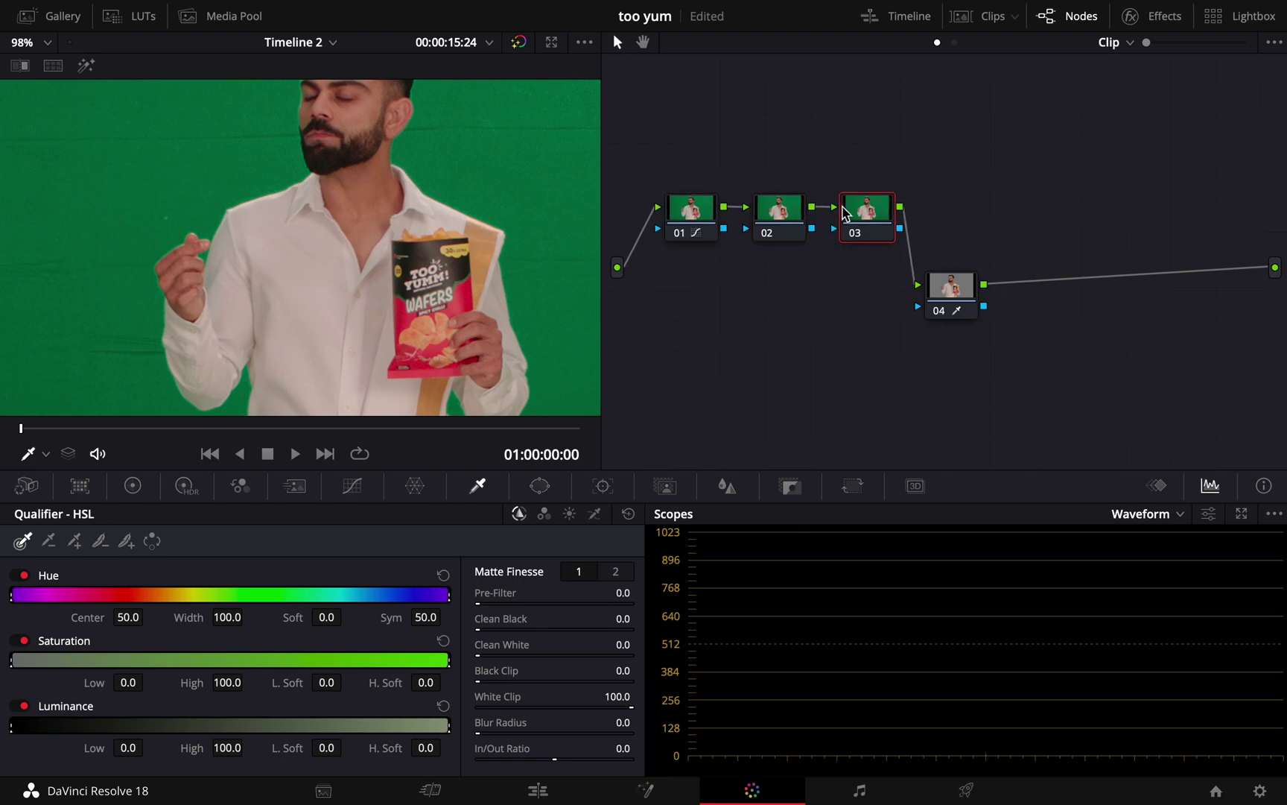
left_click_drag(871, 207, 921, 178)
left_click_drag(818, 209, 939, 265)
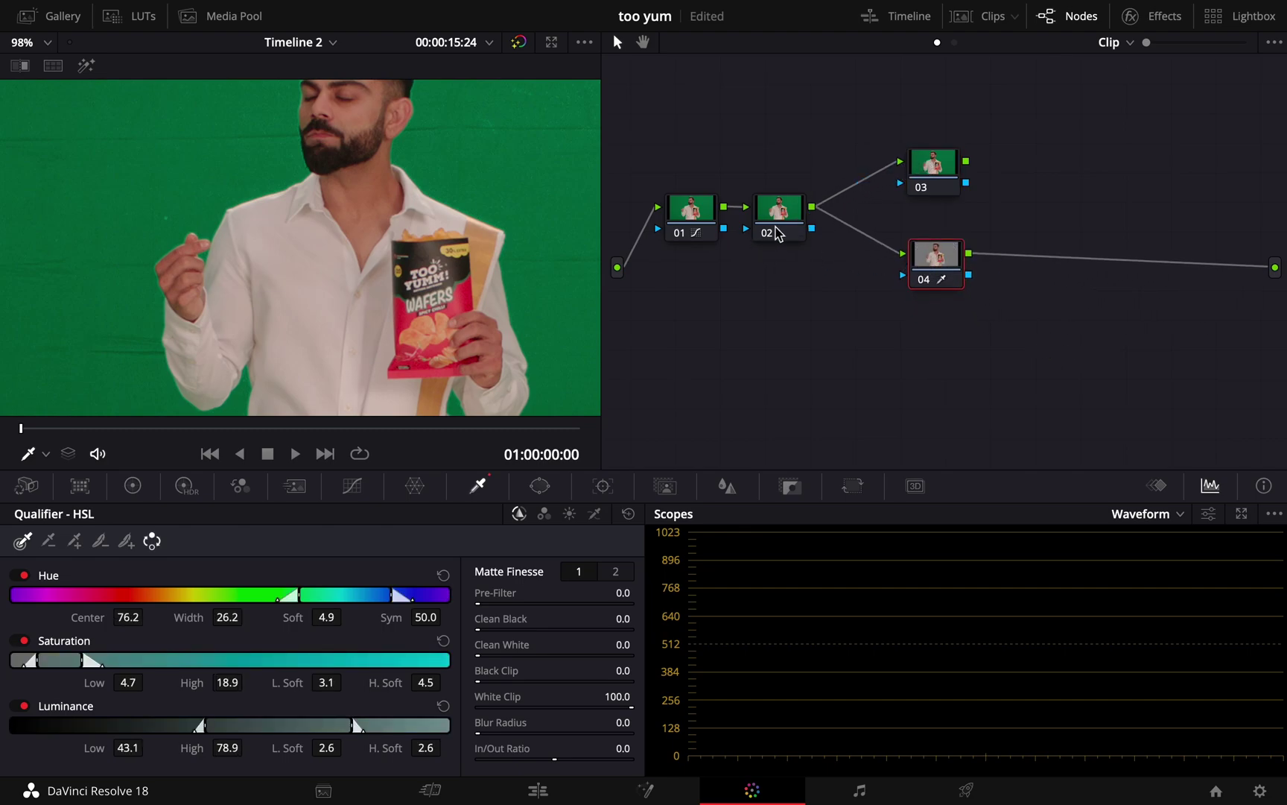
left_click(907, 254)
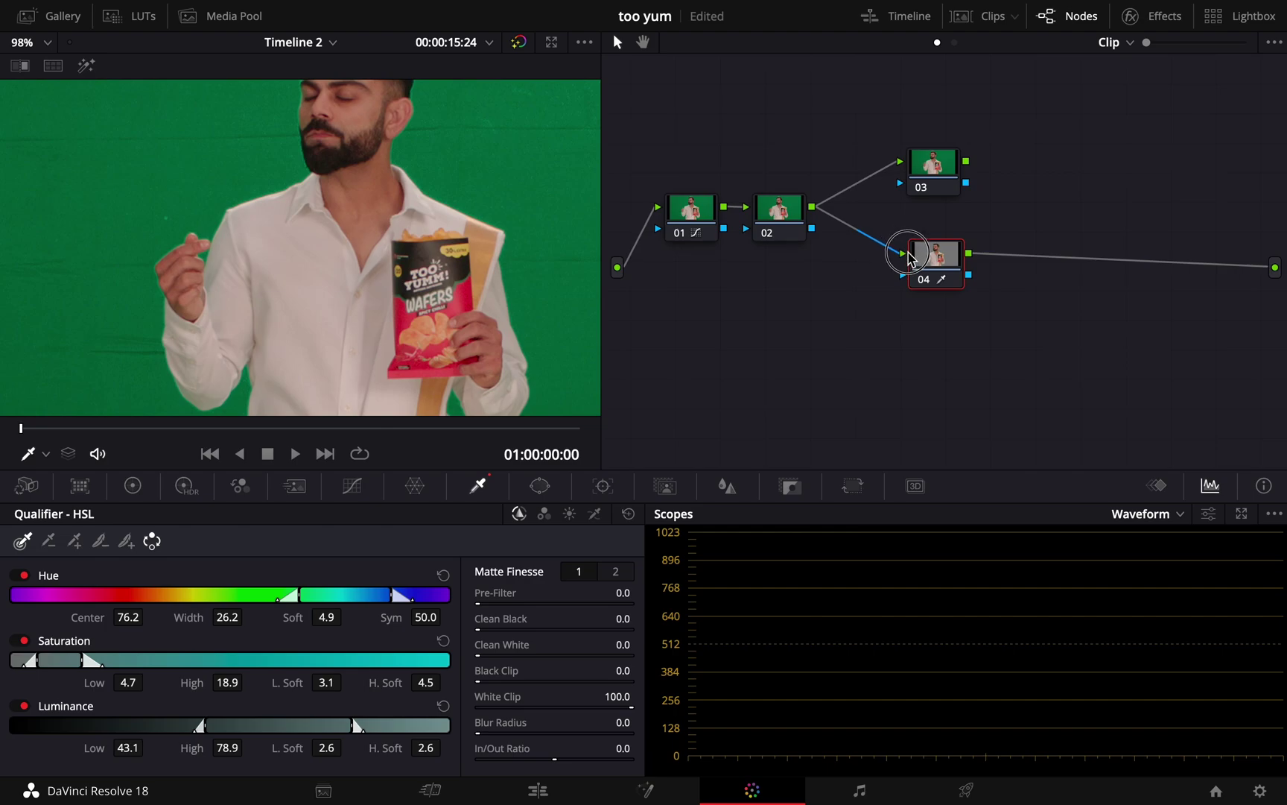
Add an alpha output fed by node 04's key and route node 03 to the main output
right_click(929, 356)
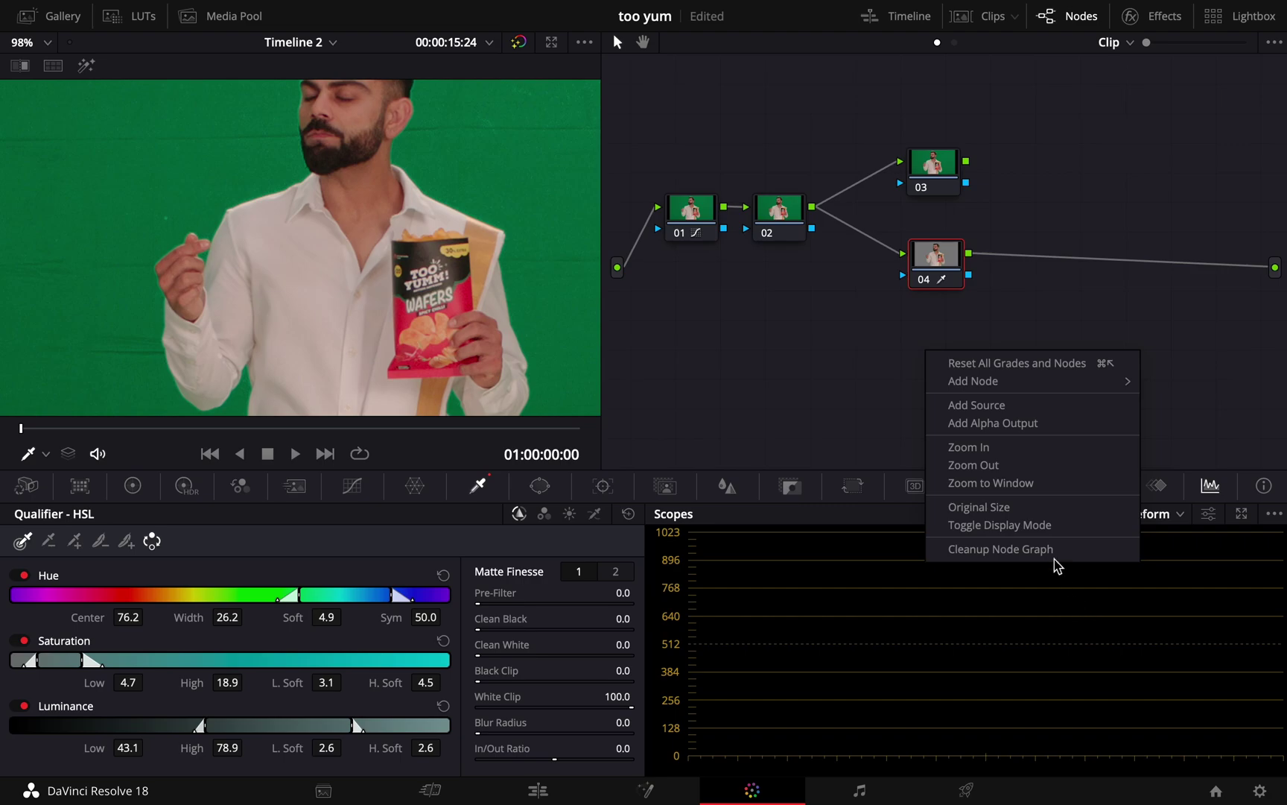
left_click(1117, 422)
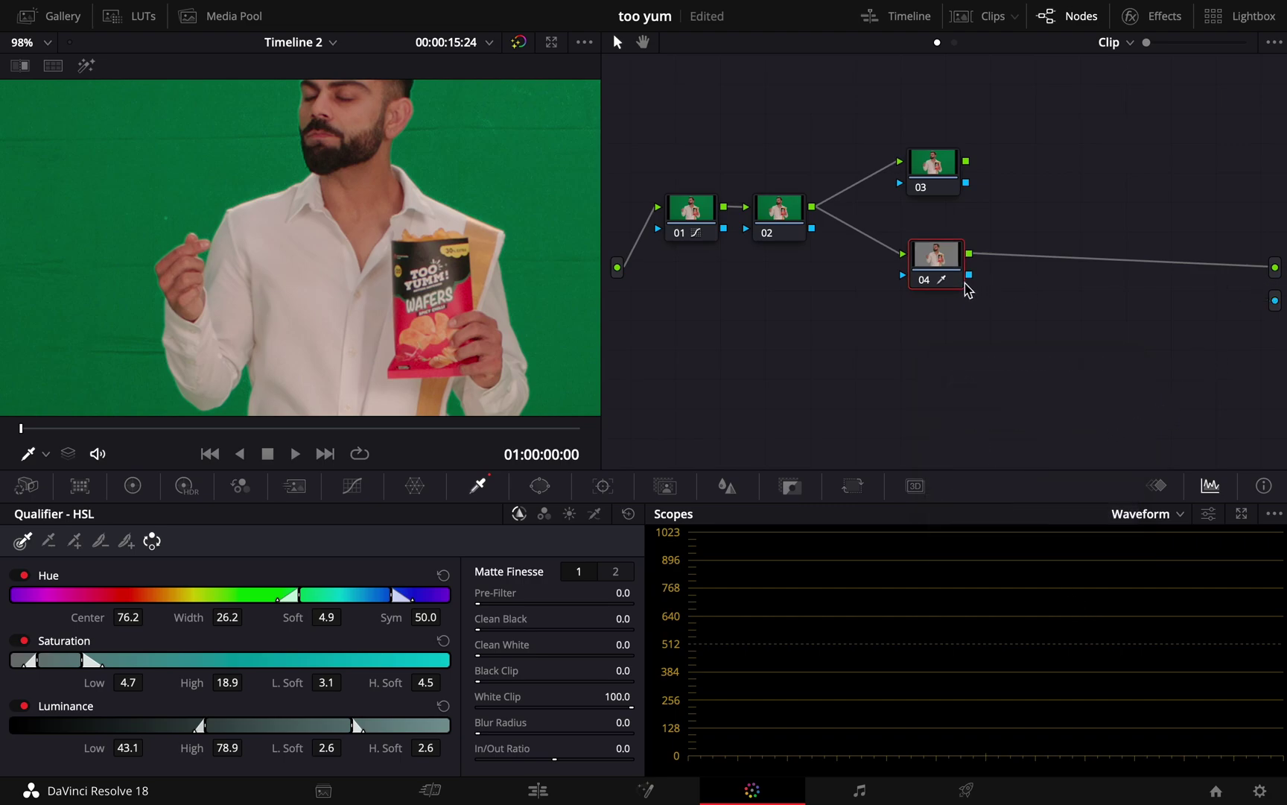
left_click_drag(970, 278, 1274, 300)
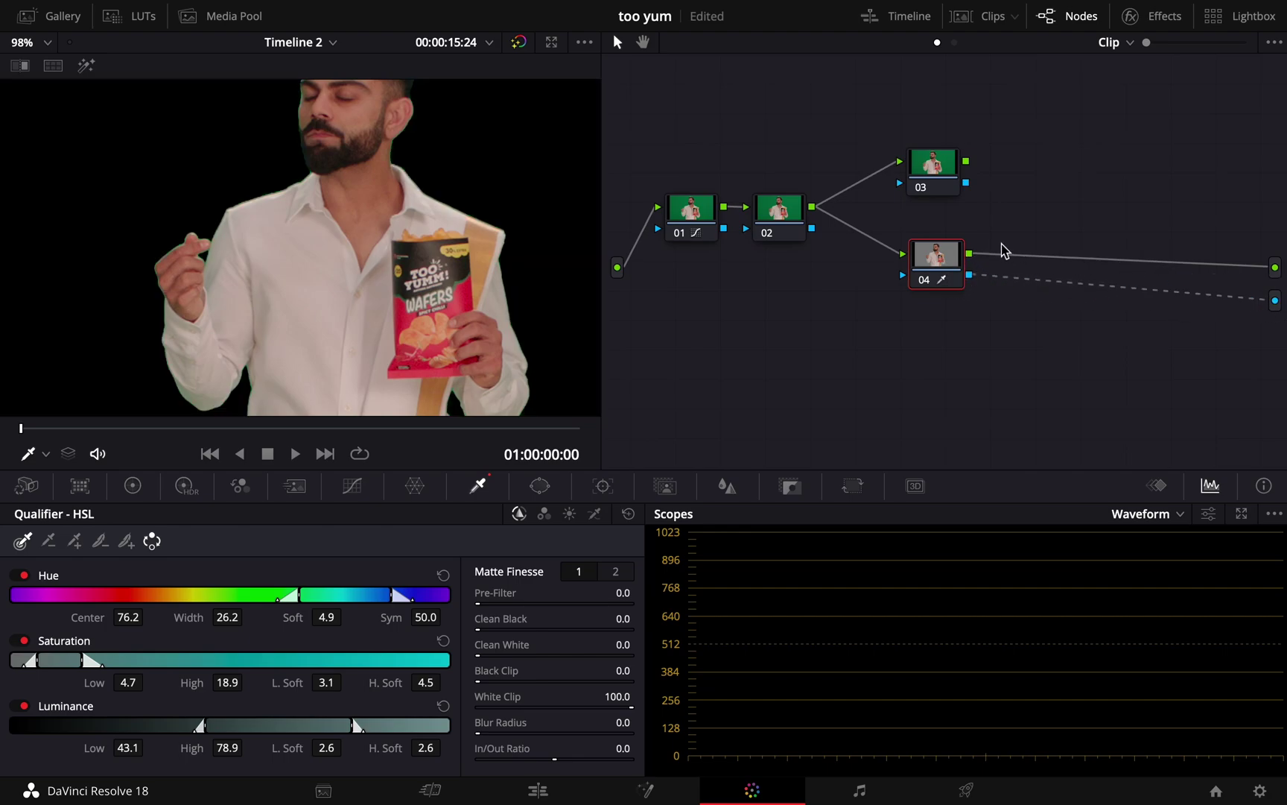
left_click_drag(966, 163, 1277, 276)
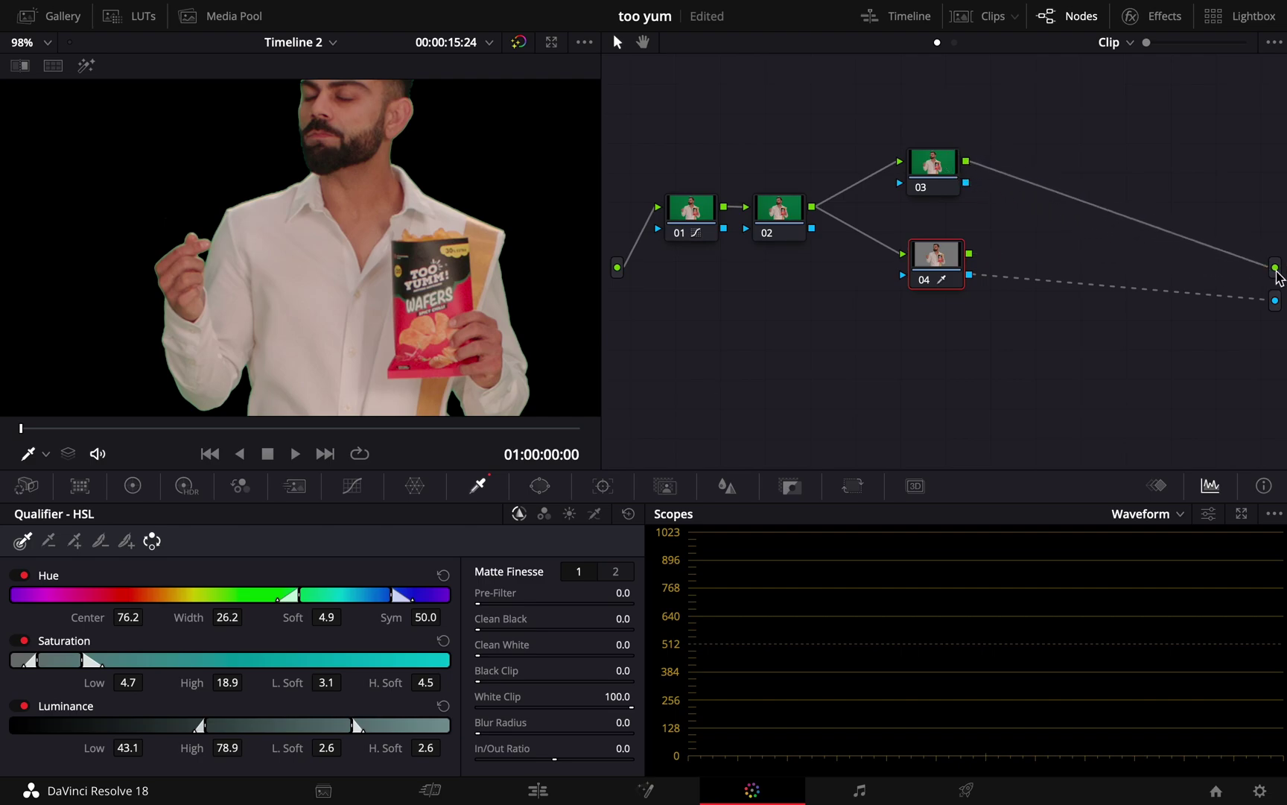
Reposition node 03 and check the subject now sitting on black
mouse_move(918, 155)
left_mouse_down()
mouse_move(932, 173)
mouse_move(918, 166)
left_mouse_up()
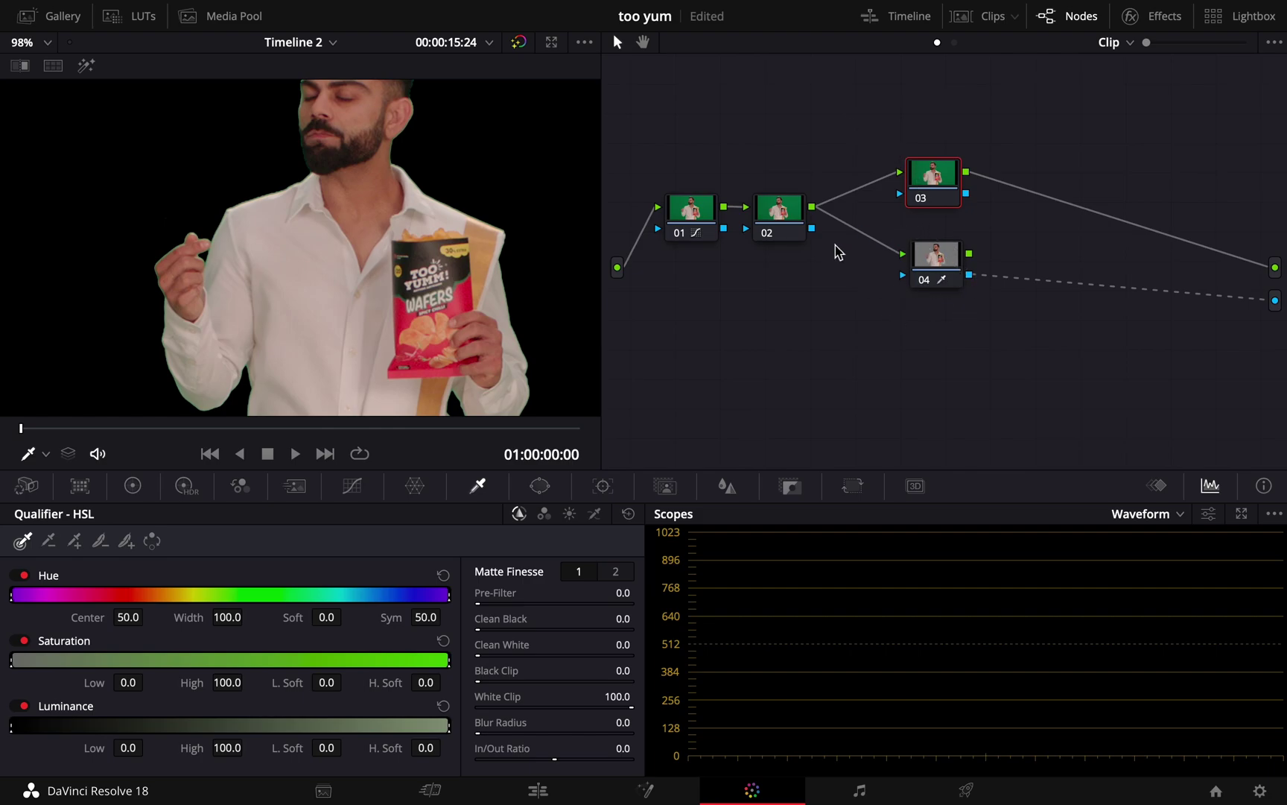
left_click_drag(926, 187, 927, 182)
scroll(383, 356, "up", 2)
scroll(334, 351, "down", 3)
scroll(335, 350, "down", 1)
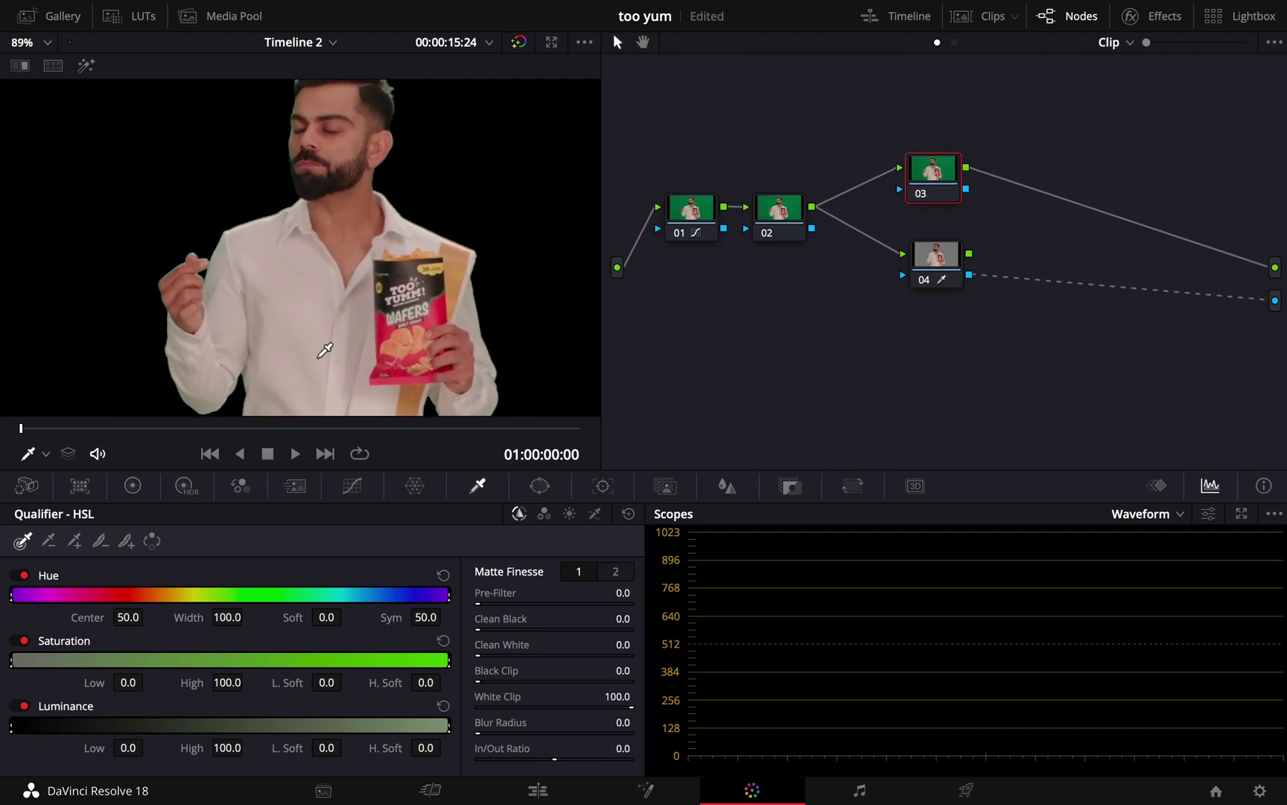
scroll(377, 134, "up", 3)
scroll(373, 129, "up", 4)
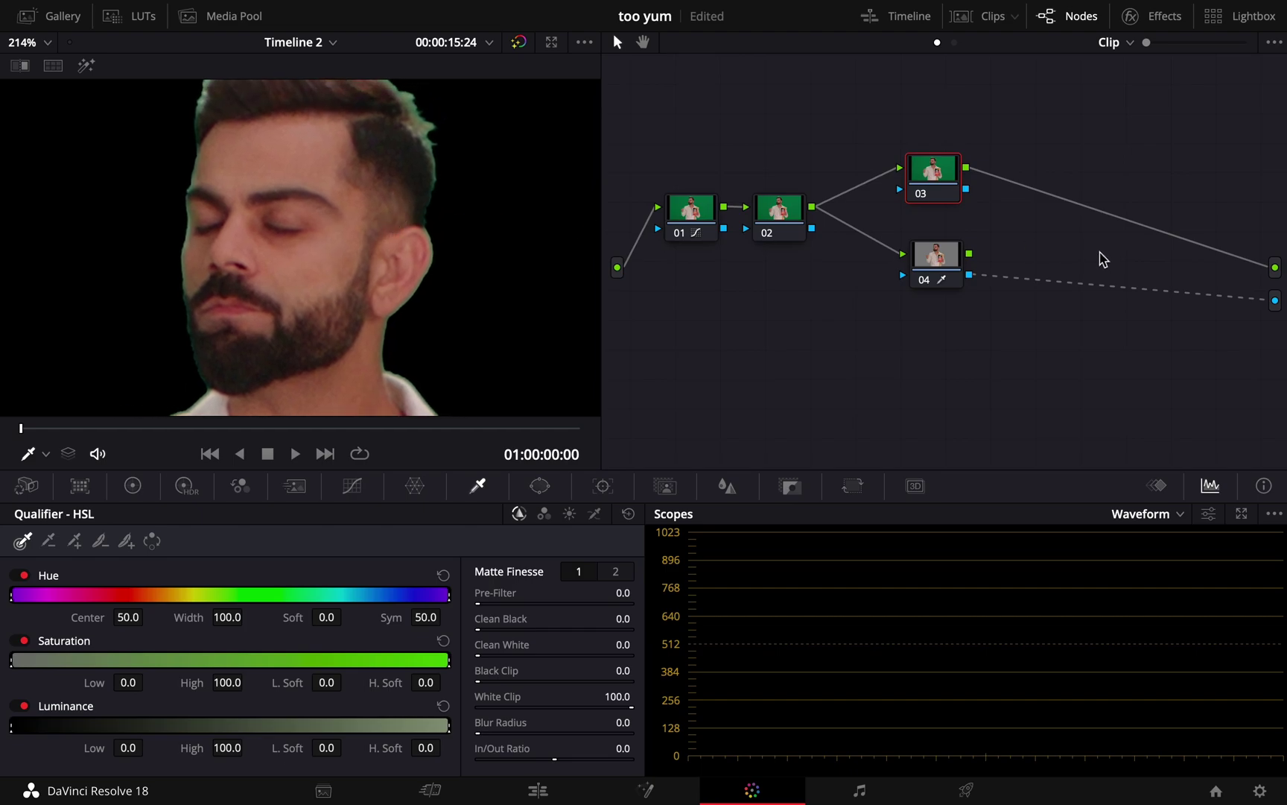
On node 04's Matte Finesse, set Pre-Filter 4.6, Clean Black 2.6, Clean White 3.7, Blur Radius 15.8
left_click(956, 259)
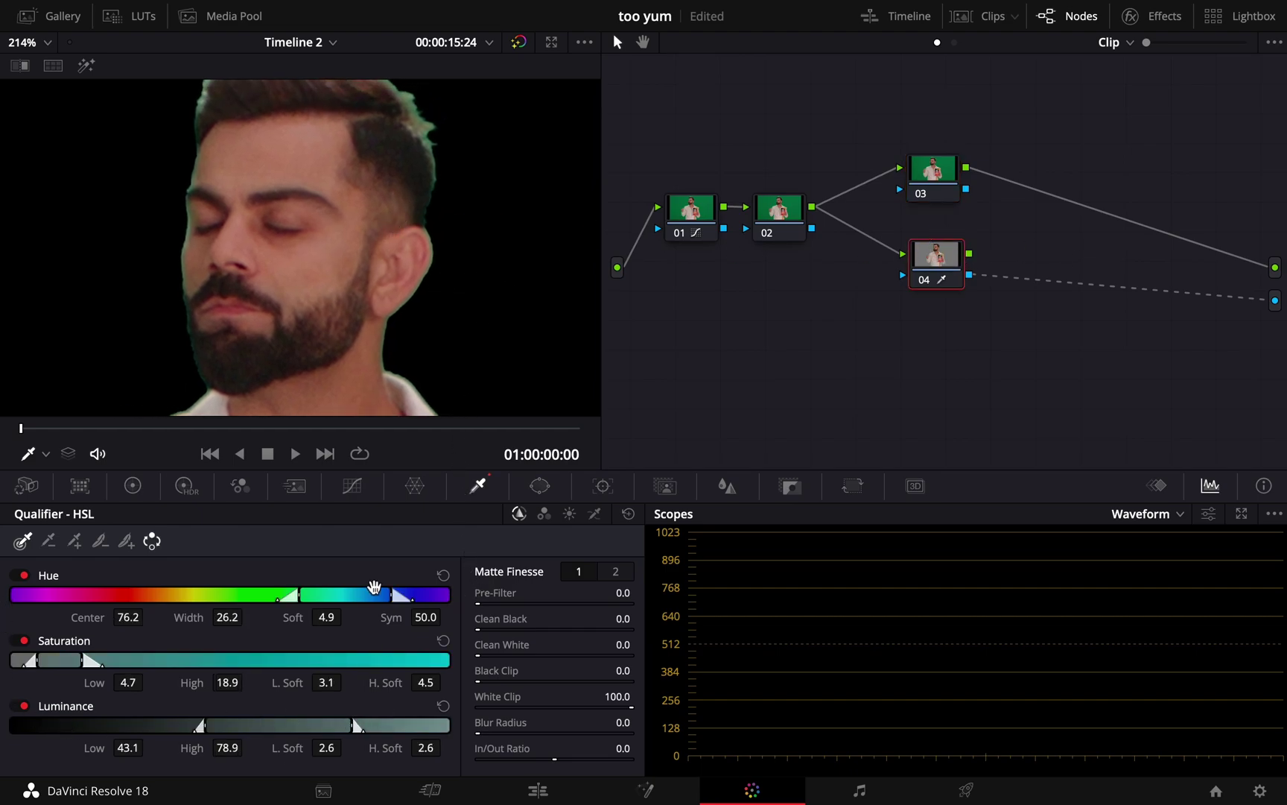
left_click_drag(484, 597, 652, 594)
left_click_drag(495, 596, 594, 720)
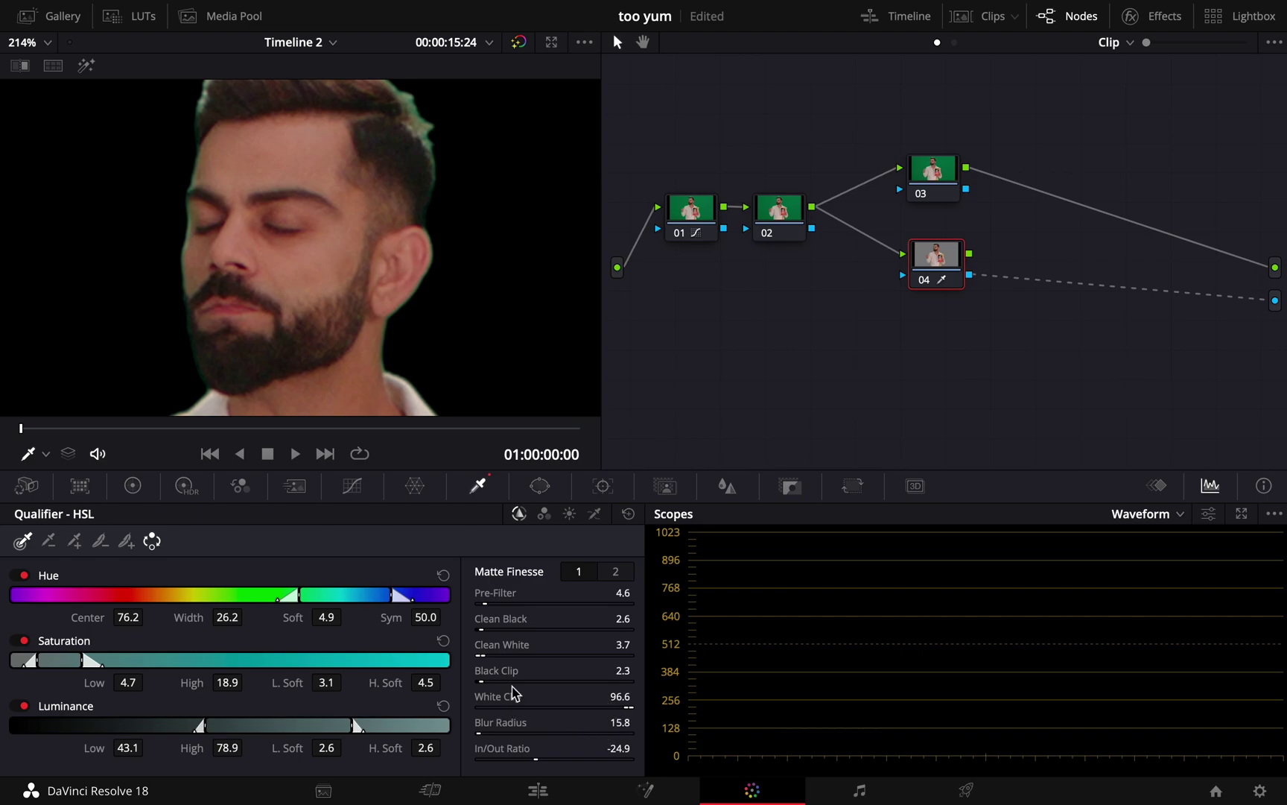
scroll(426, 224, "down", 3)
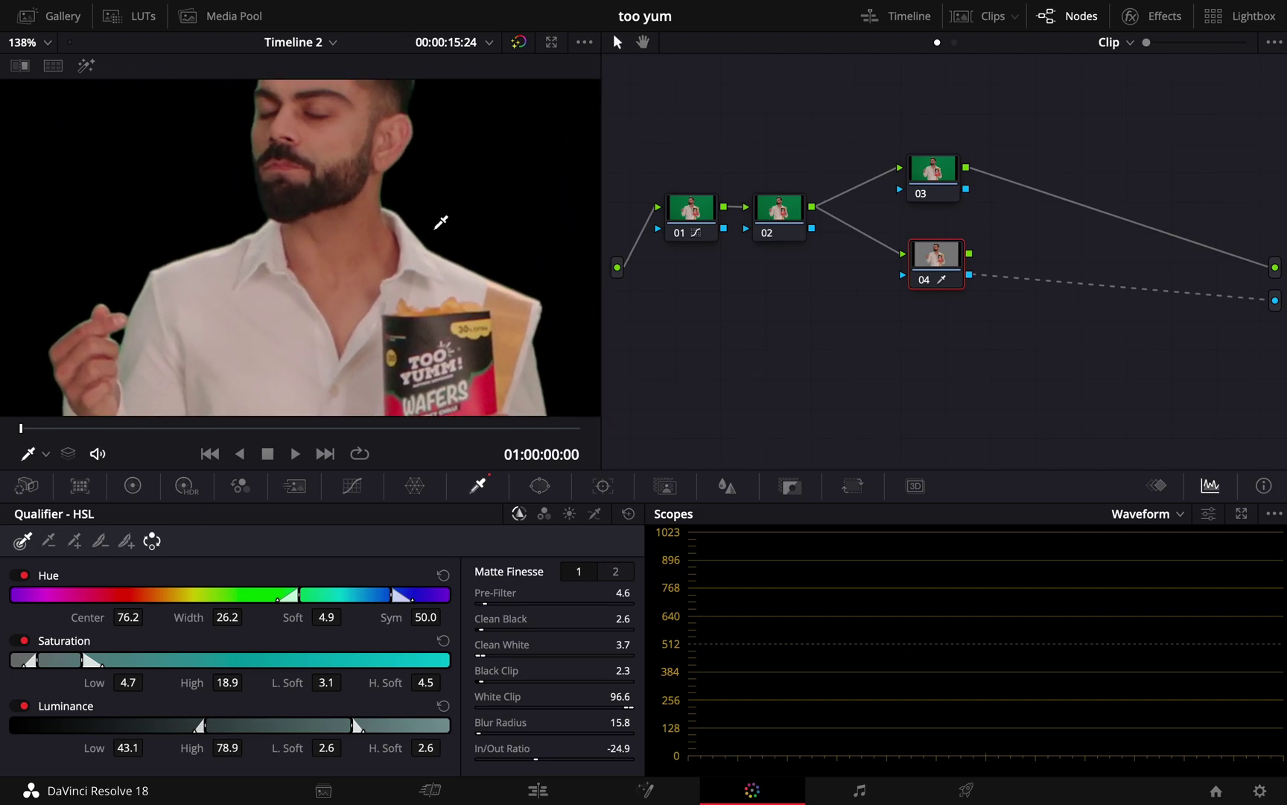
scroll(386, 236, "up", 3)
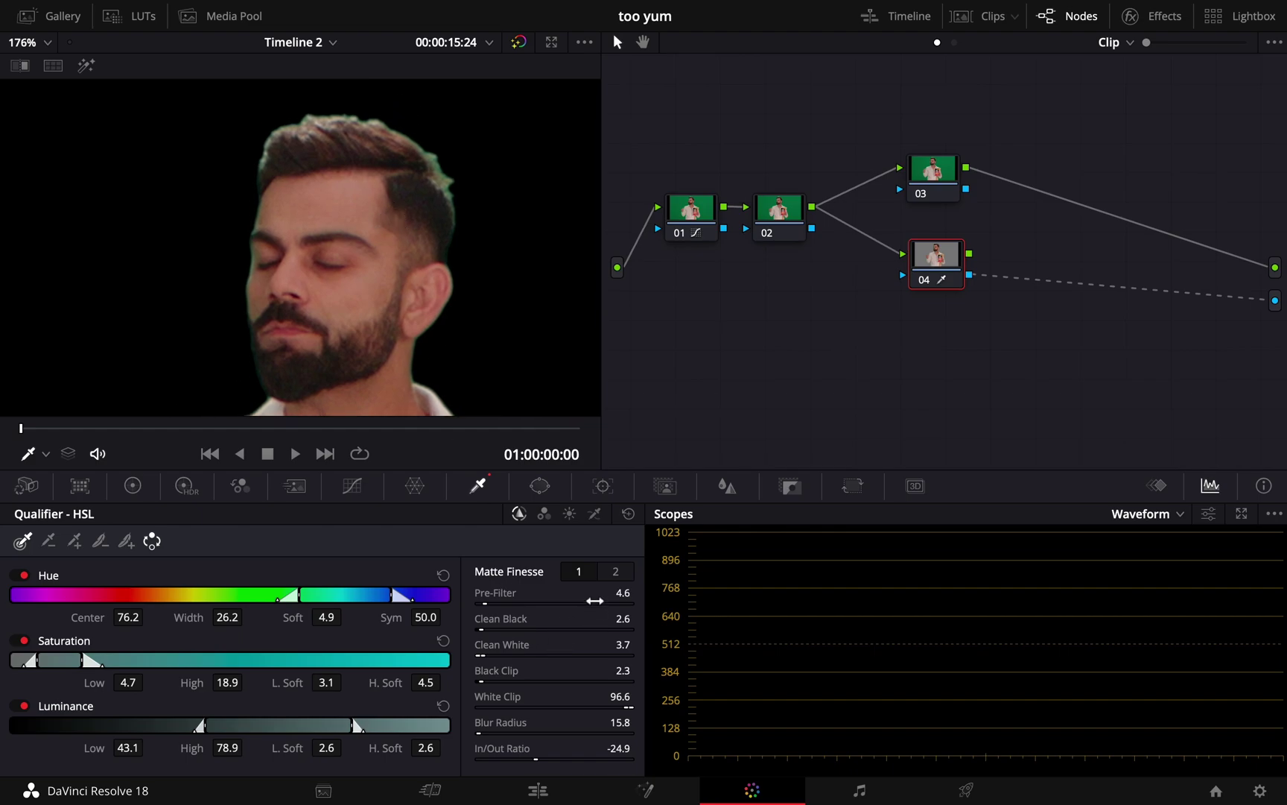
On Matte Finesse page 2, use Shrink with Morph Radius 5.0, Denoise 5.1, Post-Filter 37.6, then check edges
left_click(614, 573)
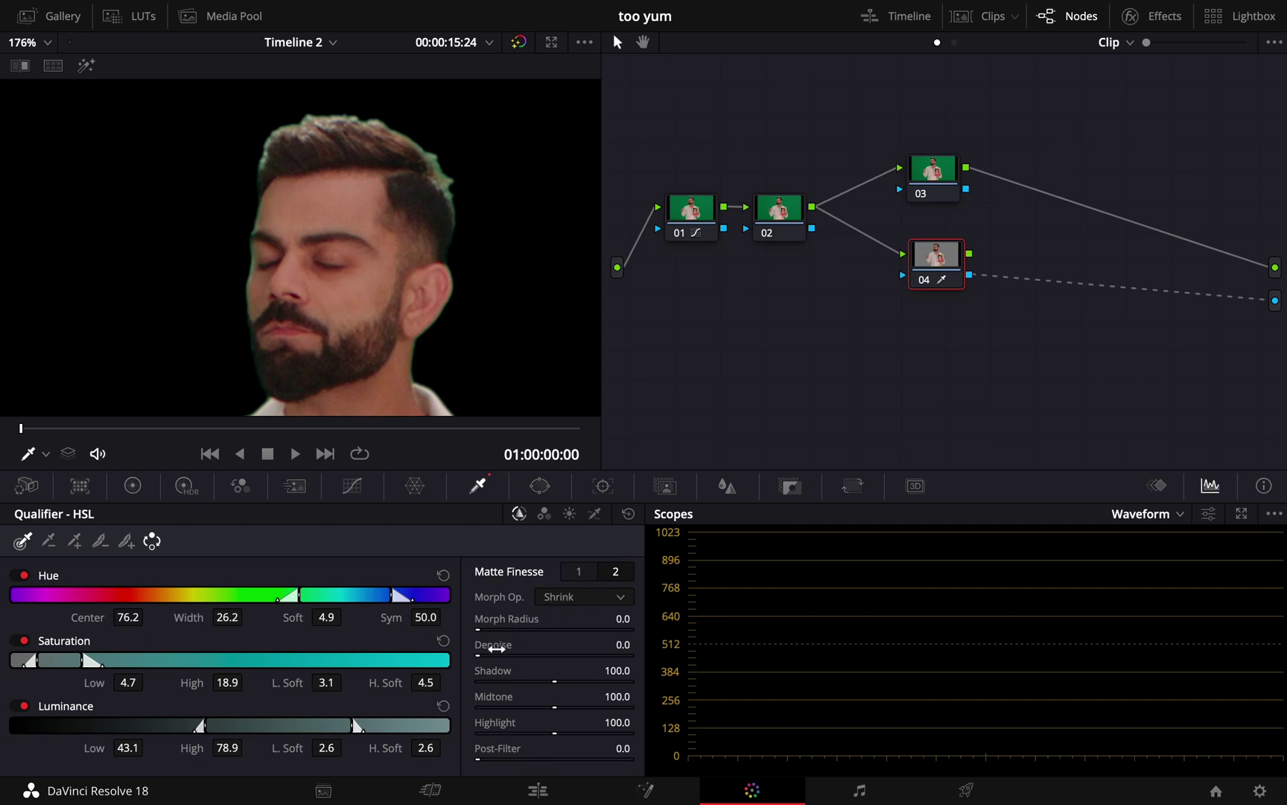
mouse_move(495, 648)
left_mouse_down()
mouse_move(550, 645)
mouse_move(496, 648)
mouse_move(554, 624)
mouse_move(506, 623)
mouse_move(607, 624)
mouse_move(502, 624)
left_mouse_up()
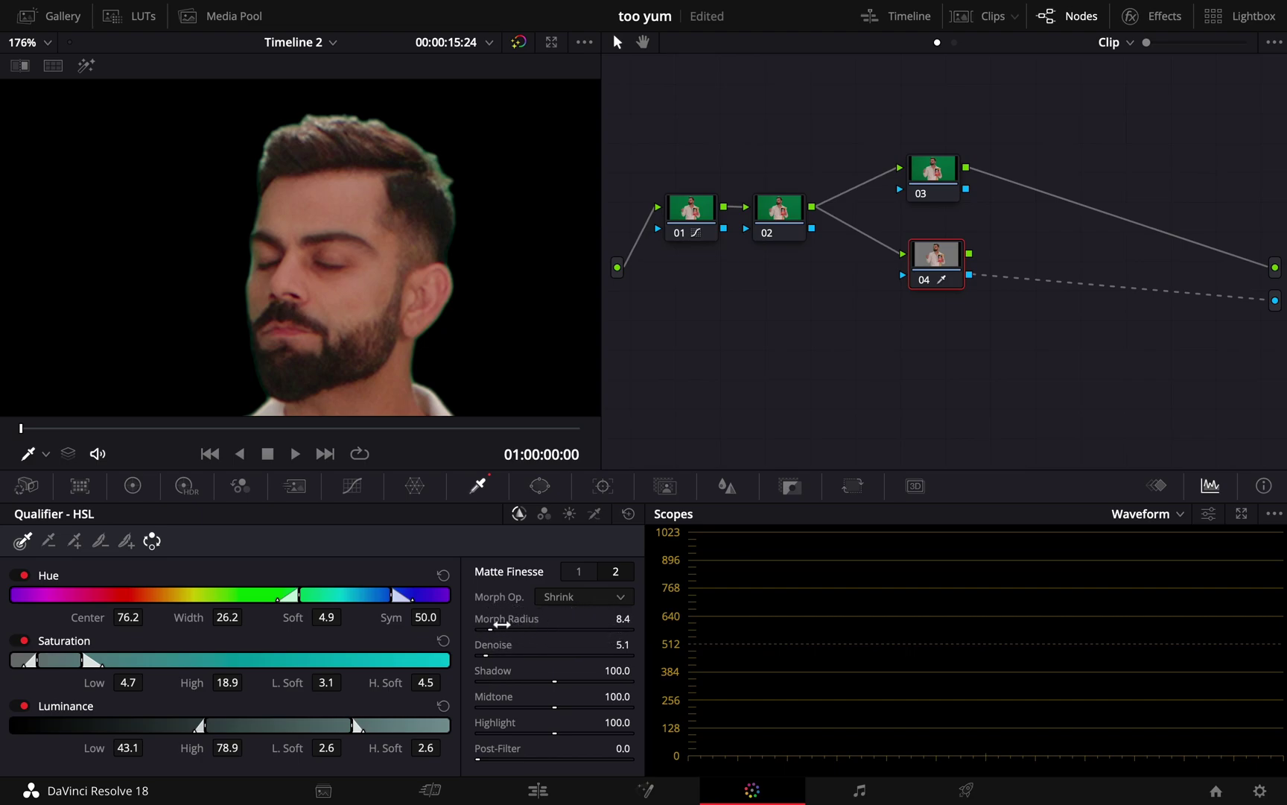
left_click(551, 596)
left_click(474, 623)
left_click_drag(476, 629, 128, 409)
left_click_drag(494, 748, 607, 735)
scroll(325, 218, "down", 5)
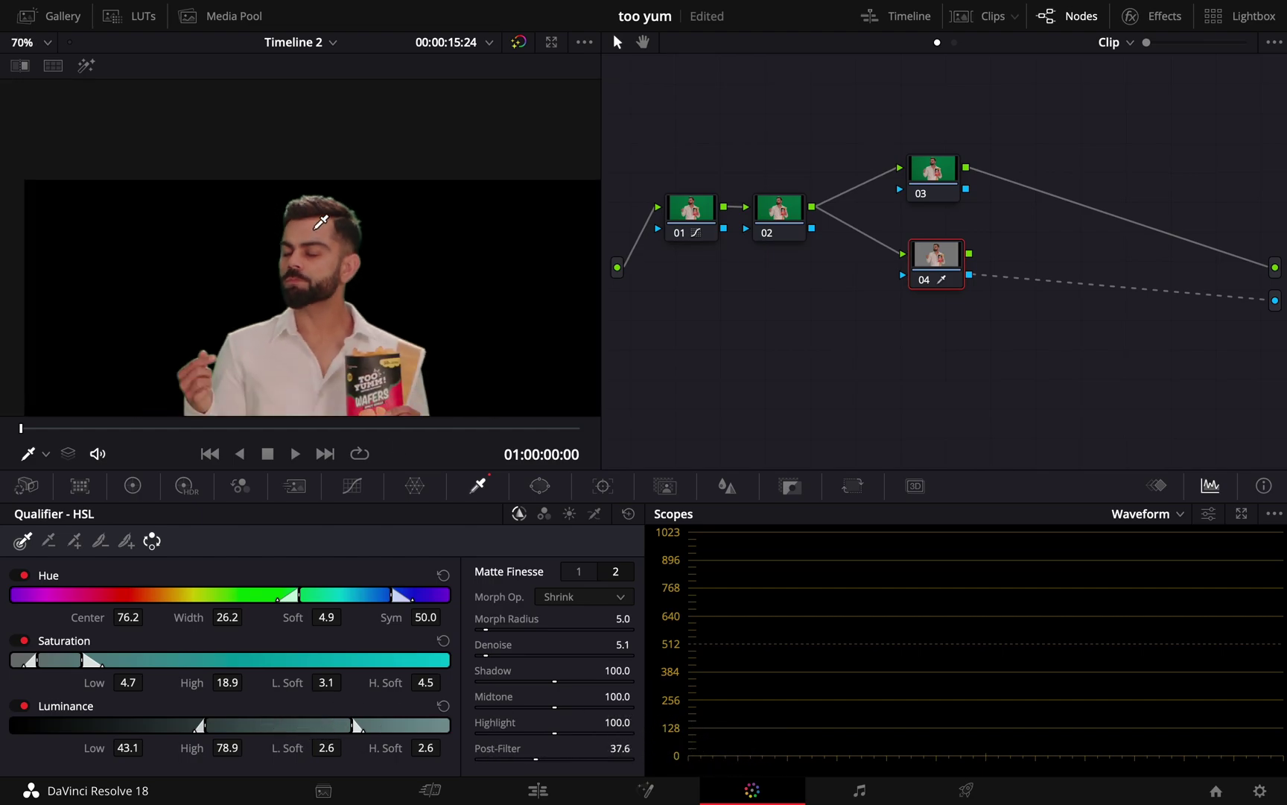
scroll(320, 221, "down", 5)
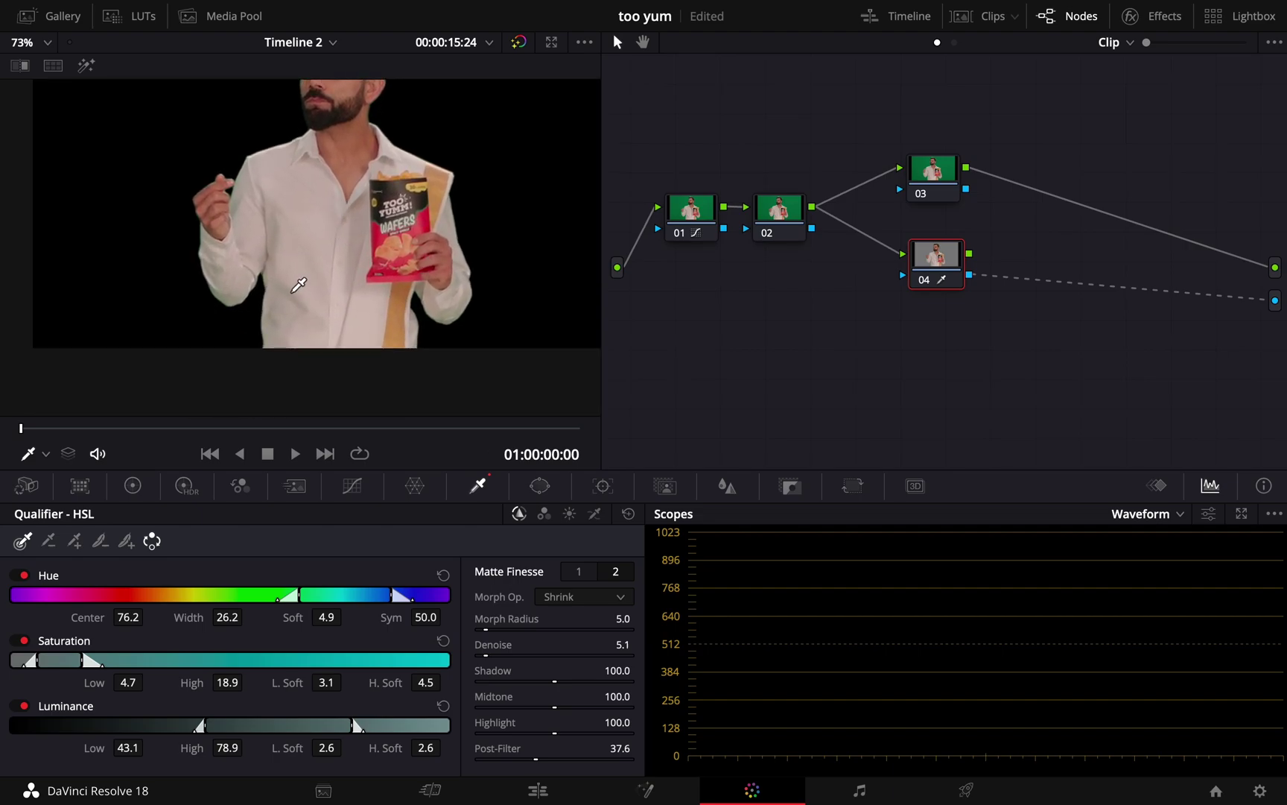
scroll(276, 293, "up", 5)
scroll(264, 288, "down", 5)
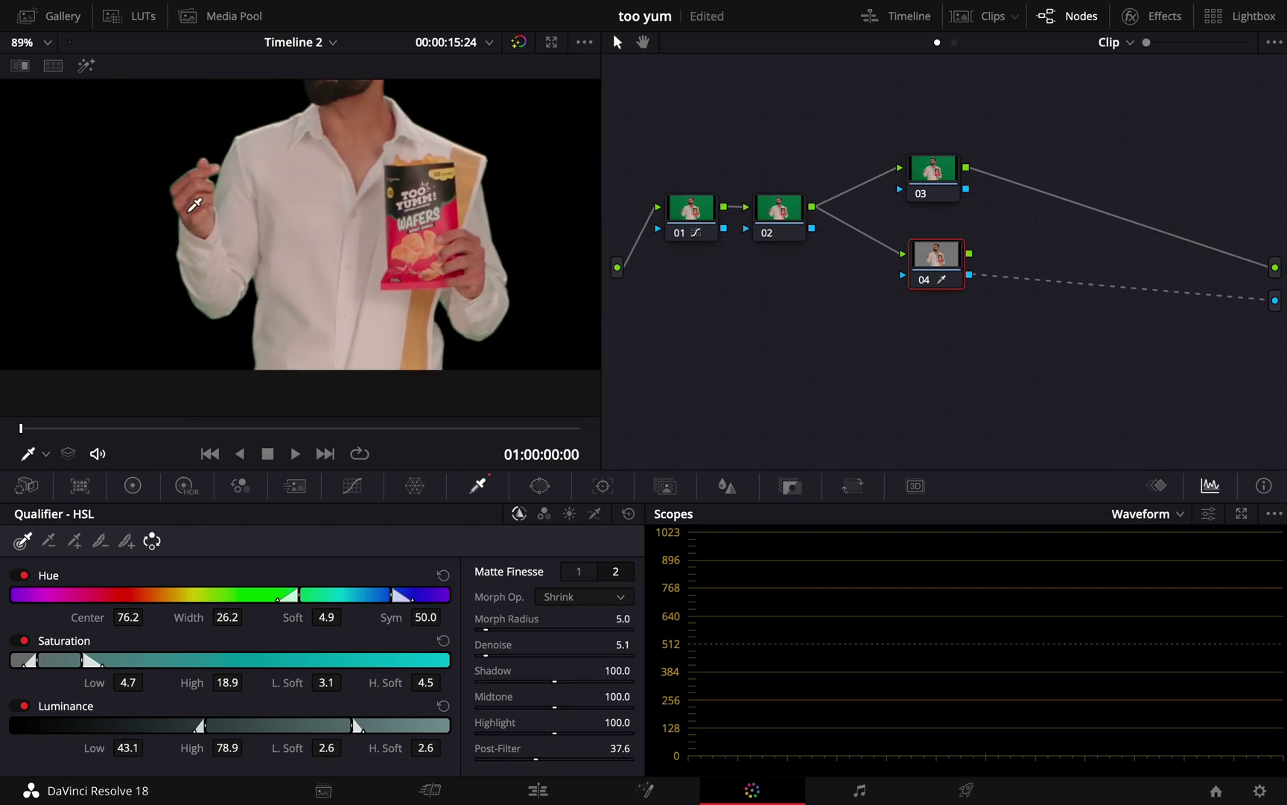
scroll(194, 205, "up", 4)
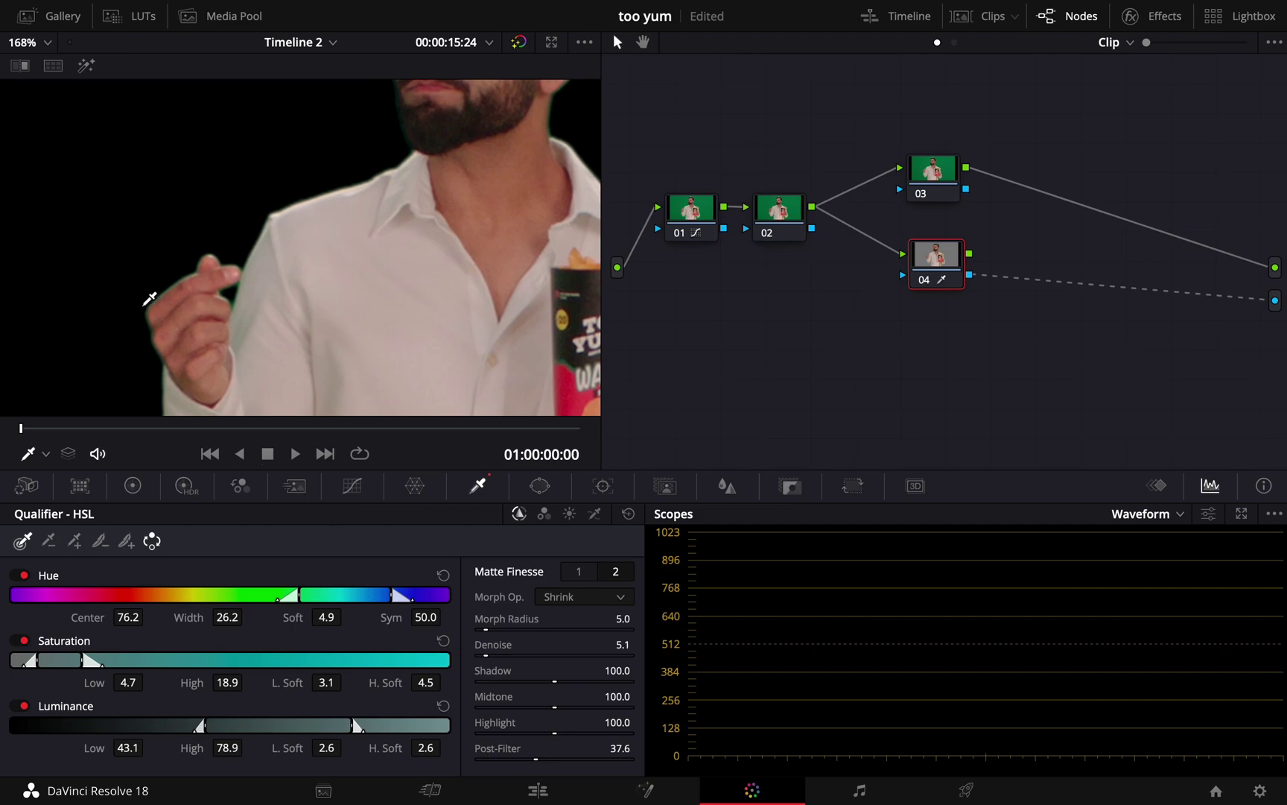
scroll(148, 302, "up", 3)
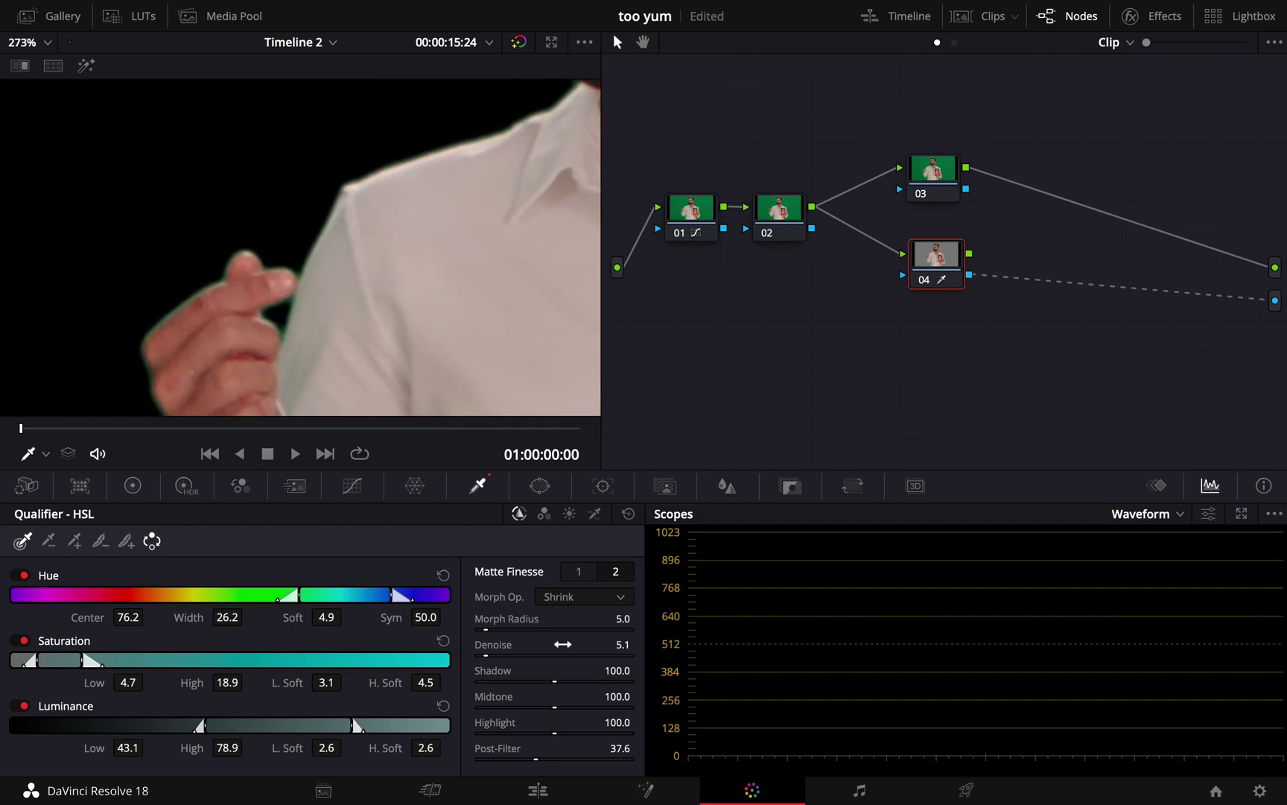
Give node 04's matte Blur Radius 22.6 and In/Out Ratio -39.3, then scrub to check the key
left_click(579, 572)
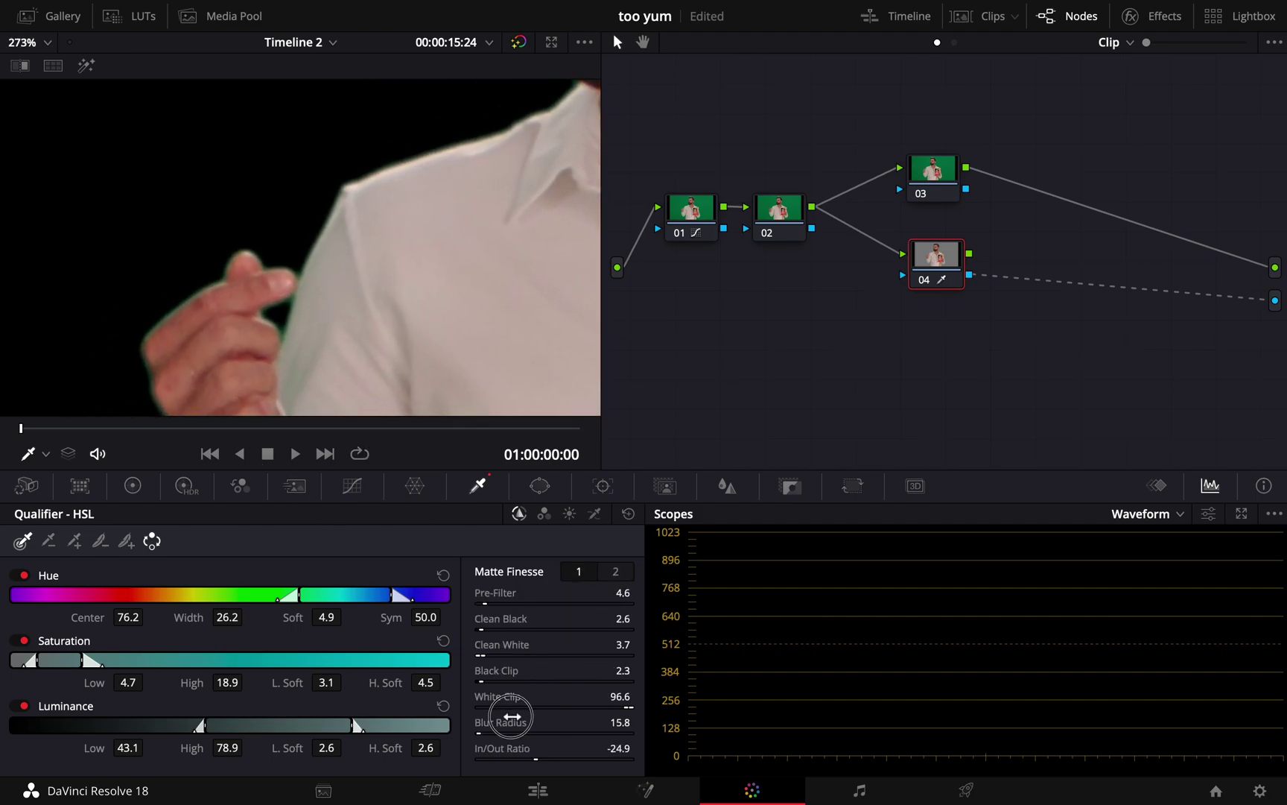
mouse_move(512, 717)
left_mouse_down()
mouse_move(413, 714)
mouse_move(571, 716)
mouse_move(511, 716)
mouse_move(461, 745)
mouse_move(345, 743)
mouse_move(511, 745)
left_mouse_up()
scroll(282, 286, "down", 5)
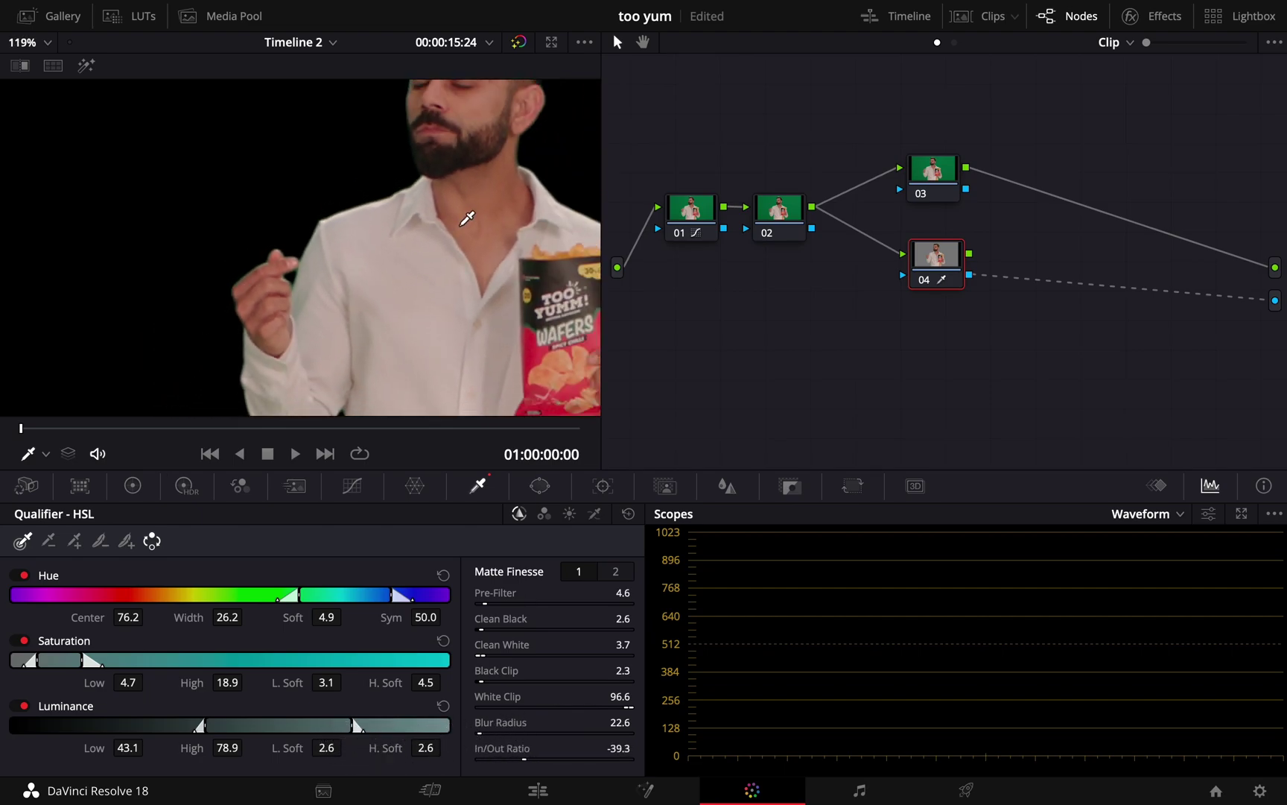
scroll(406, 147, "up", 4)
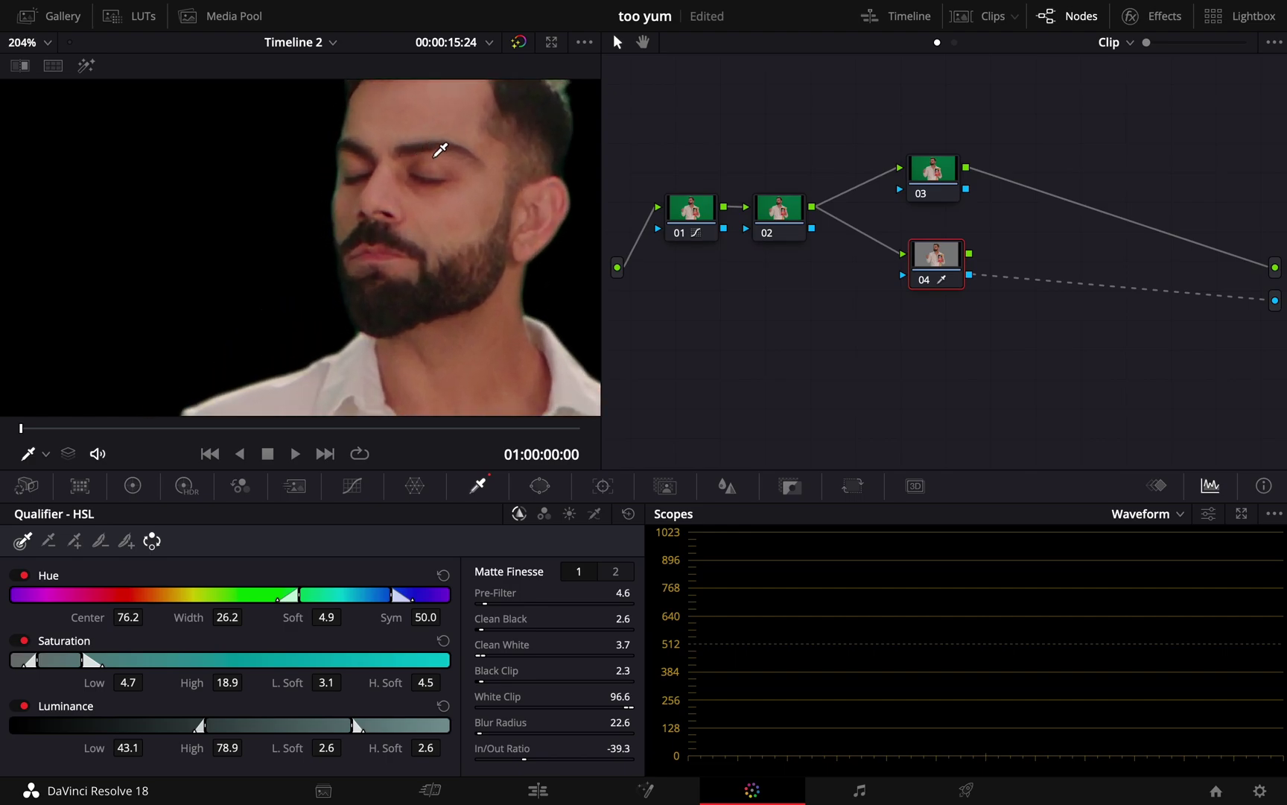
scroll(301, 305, "down", 2)
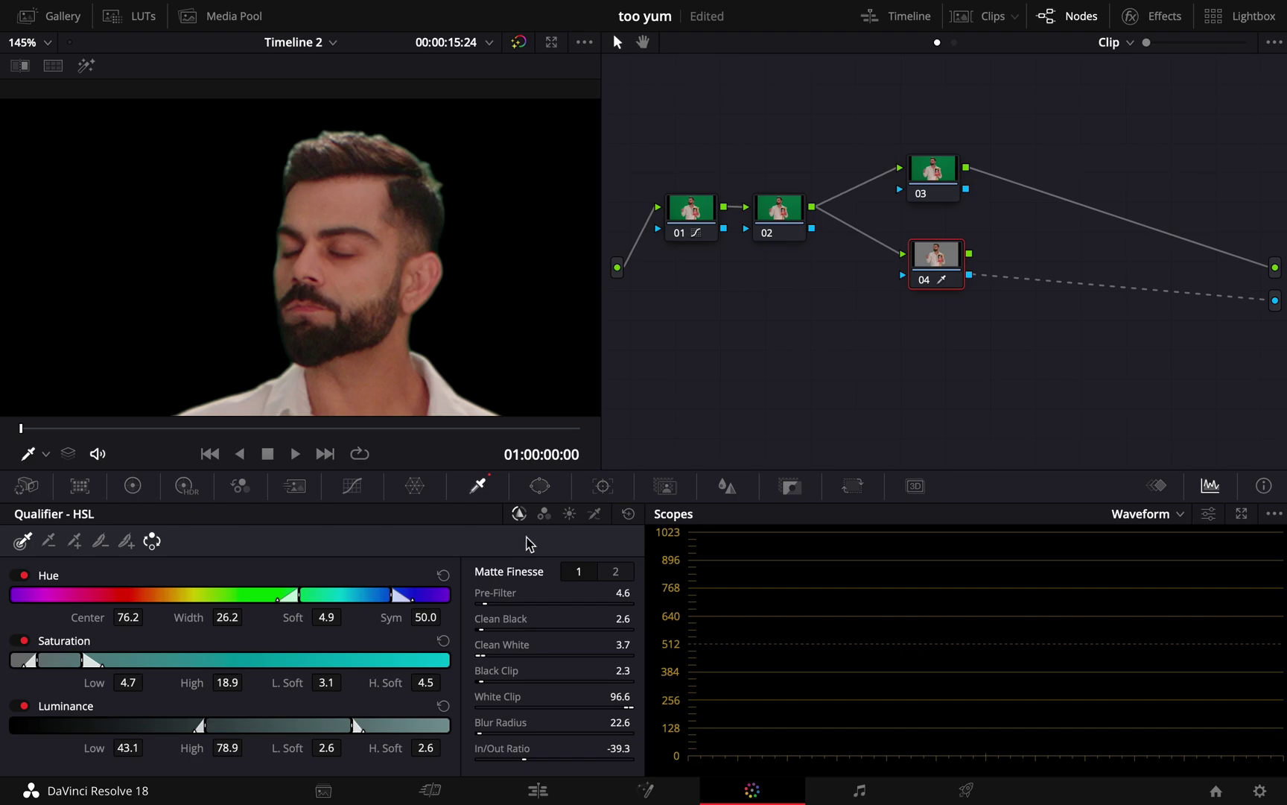
left_click_drag(260, 428, 52, 426)
scroll(432, 193, "down", 2)
scroll(432, 193, "down", 1)
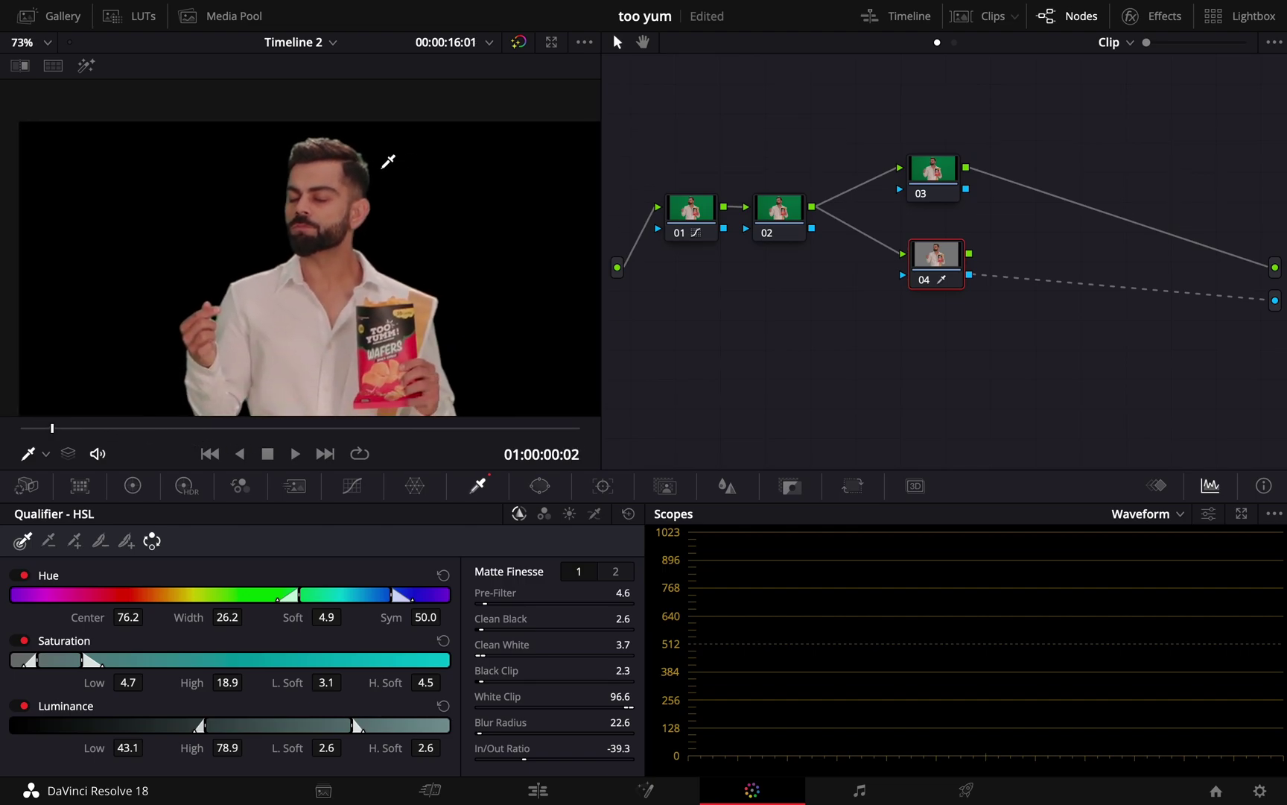
scroll(383, 193, "up", 4)
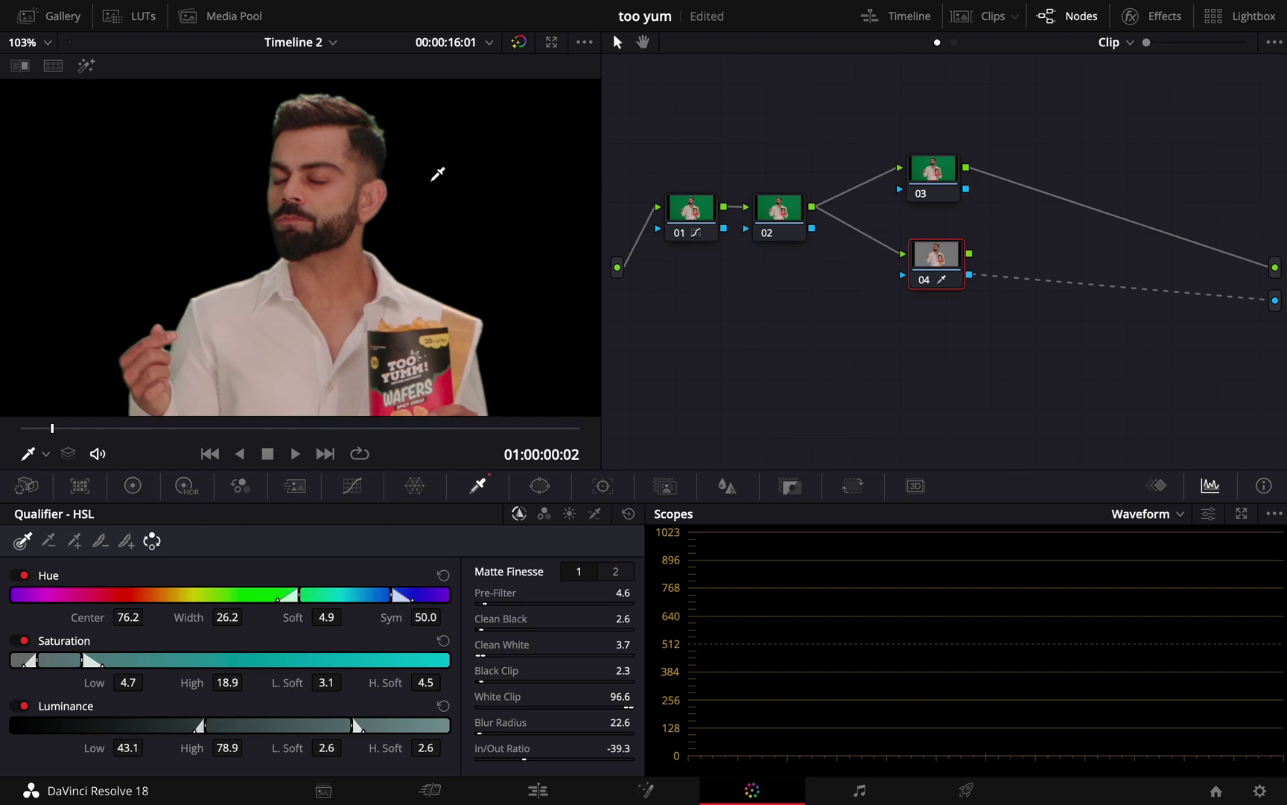
Select node 03, show the full green-screen image framed on the face, and bring up Hue vs Sat curves
left_click(944, 183)
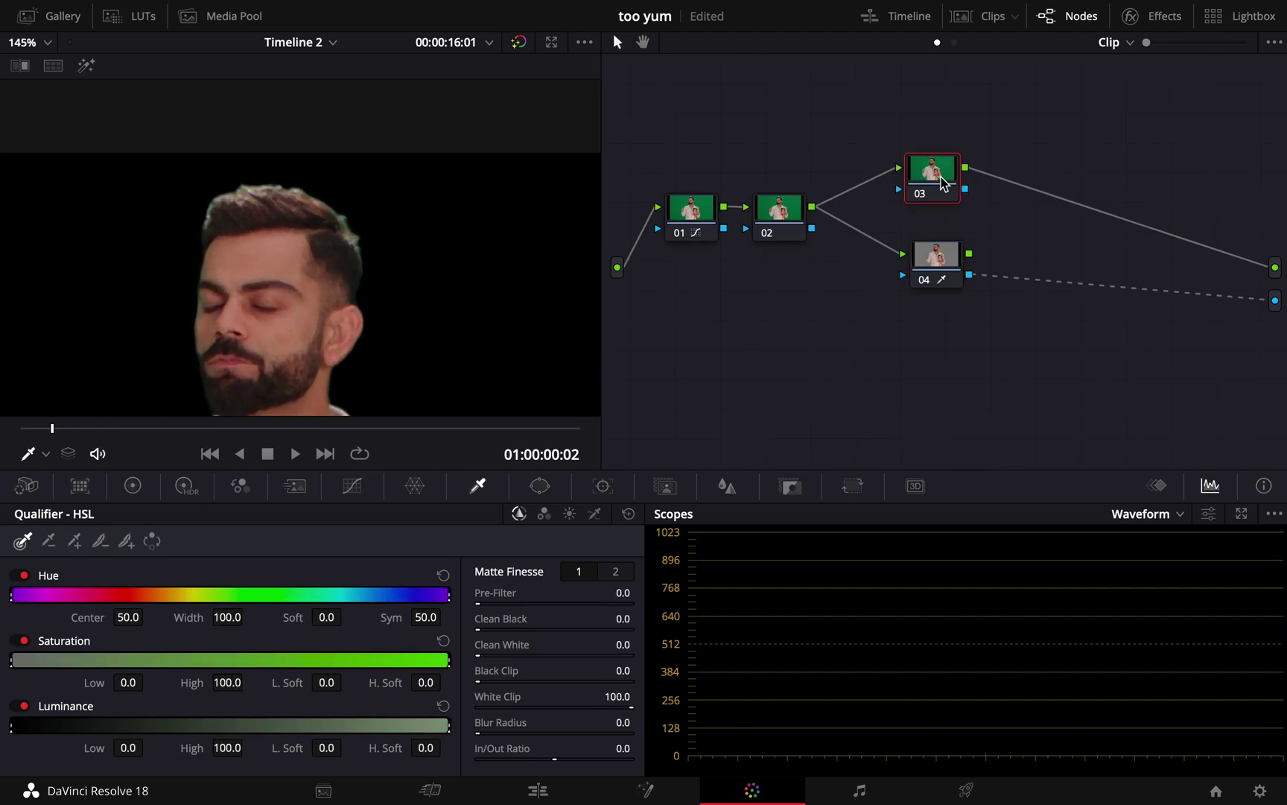
left_click(86, 66)
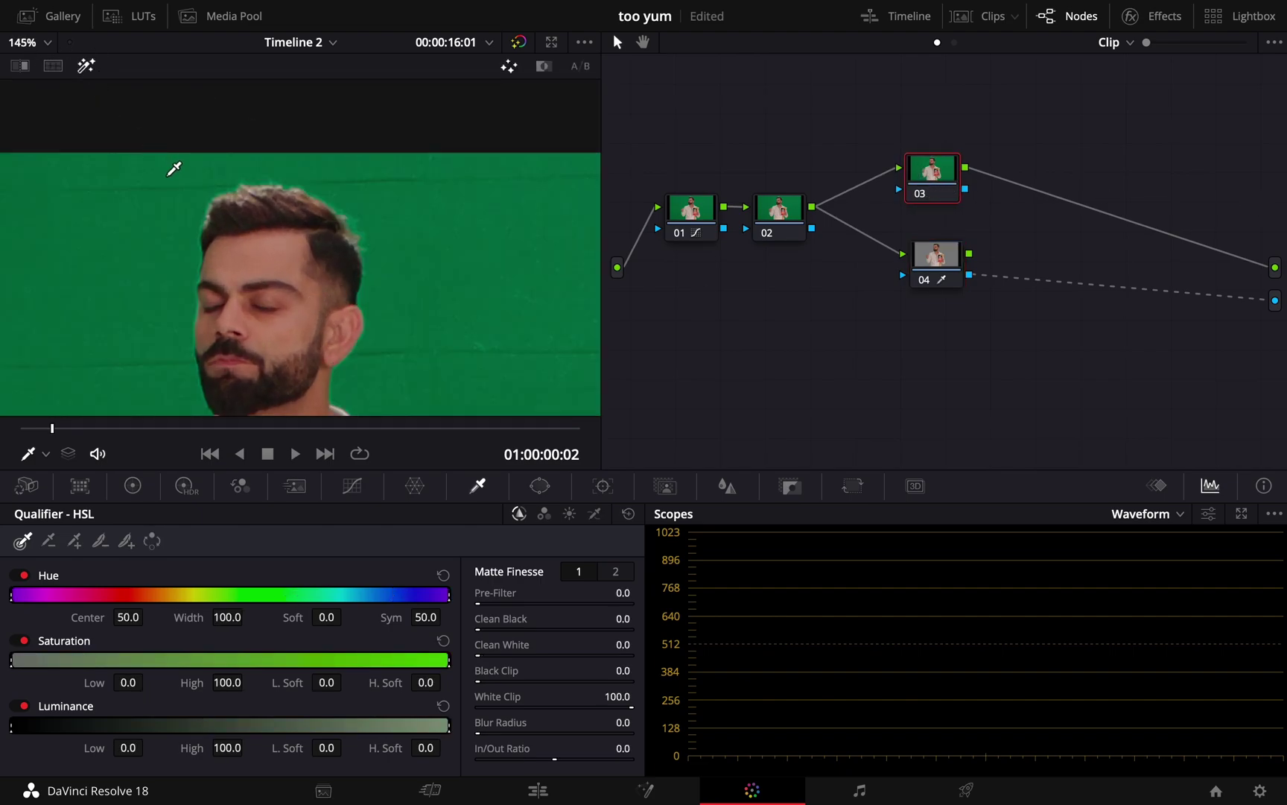
scroll(224, 218, "up", 2)
left_click_drag(247, 204, 281, 179)
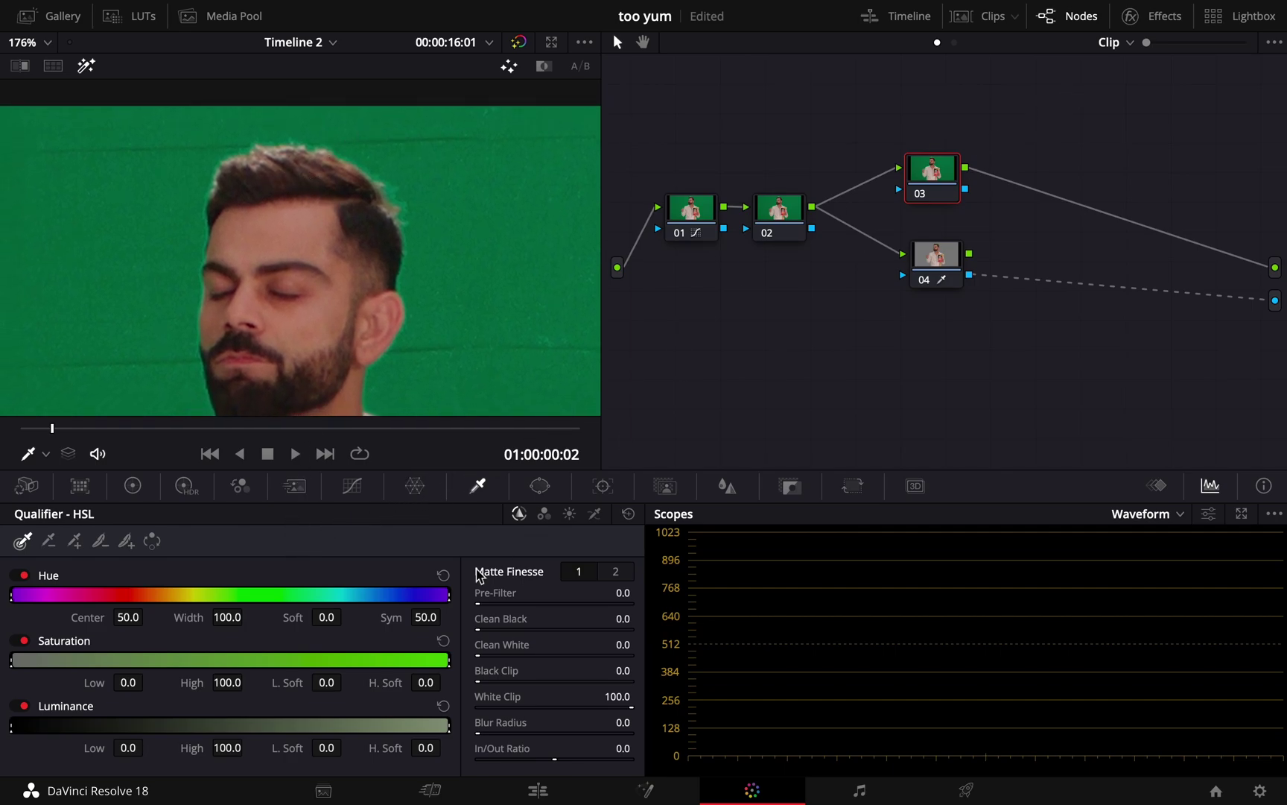
left_click(352, 486)
left_click(402, 513)
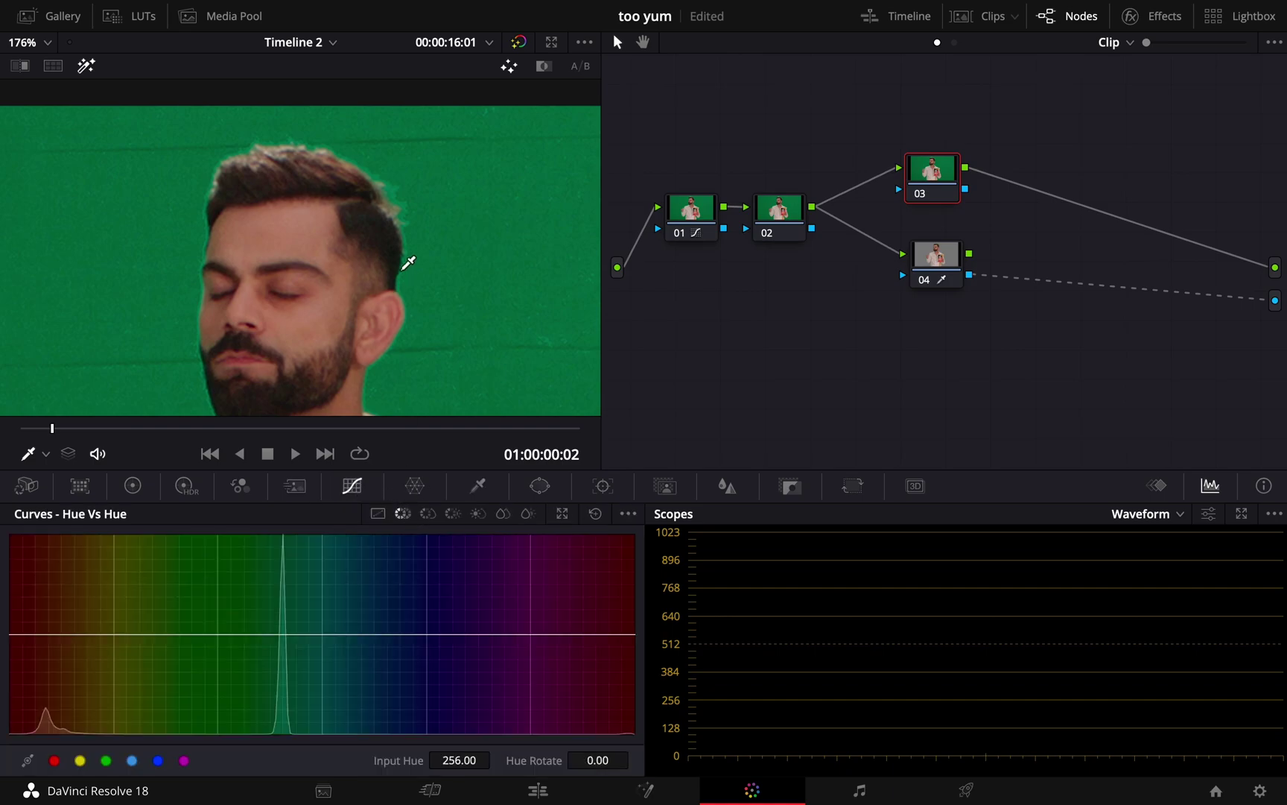
left_click(427, 514)
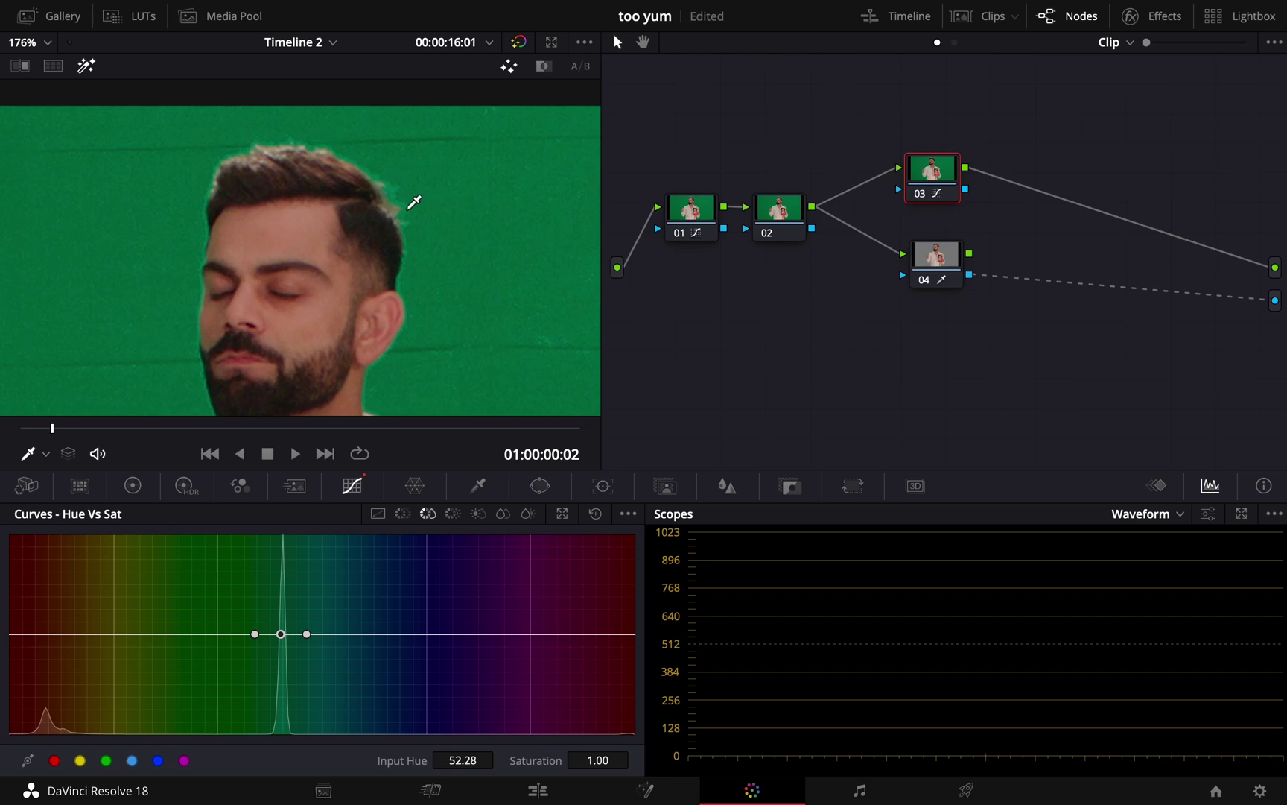
Pull the green hues to zero saturation, widening the range toward yellow and cyan
left_click_drag(284, 634, 292, 771)
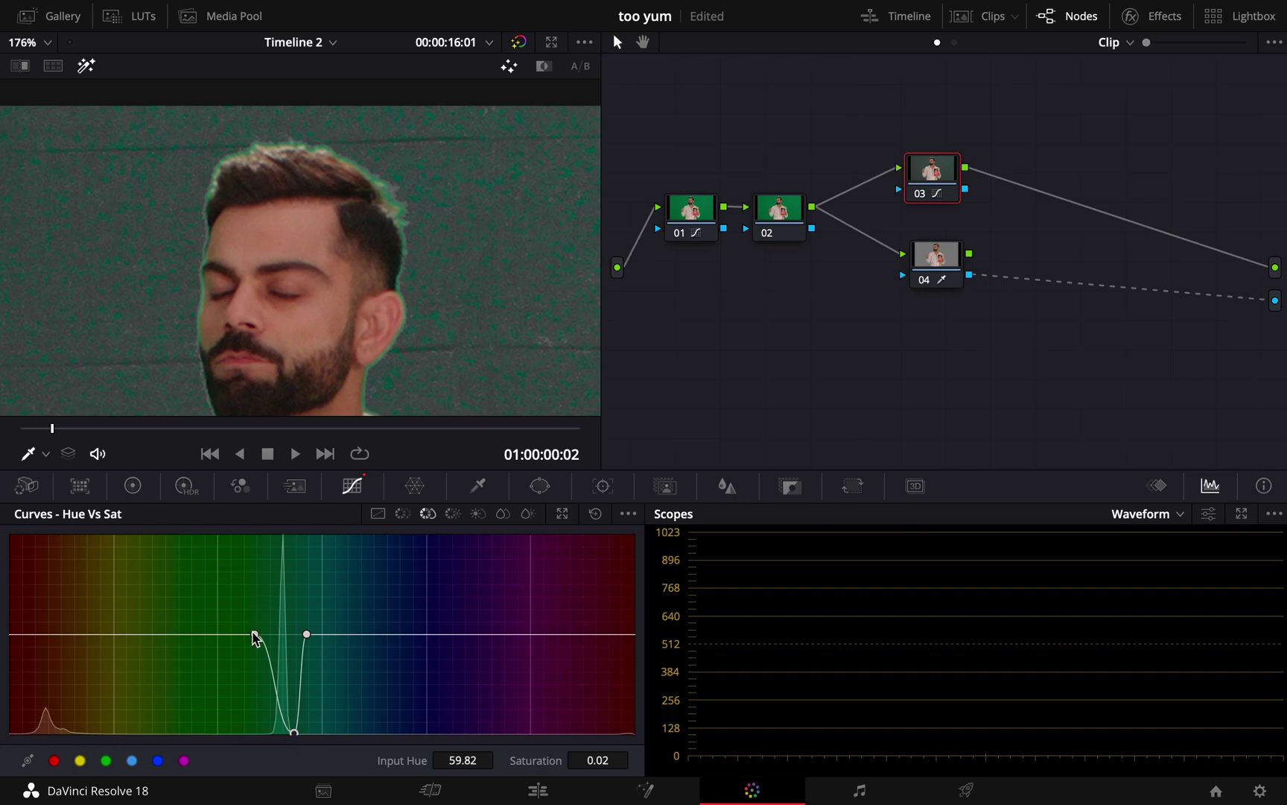
left_click_drag(253, 632, 227, 635)
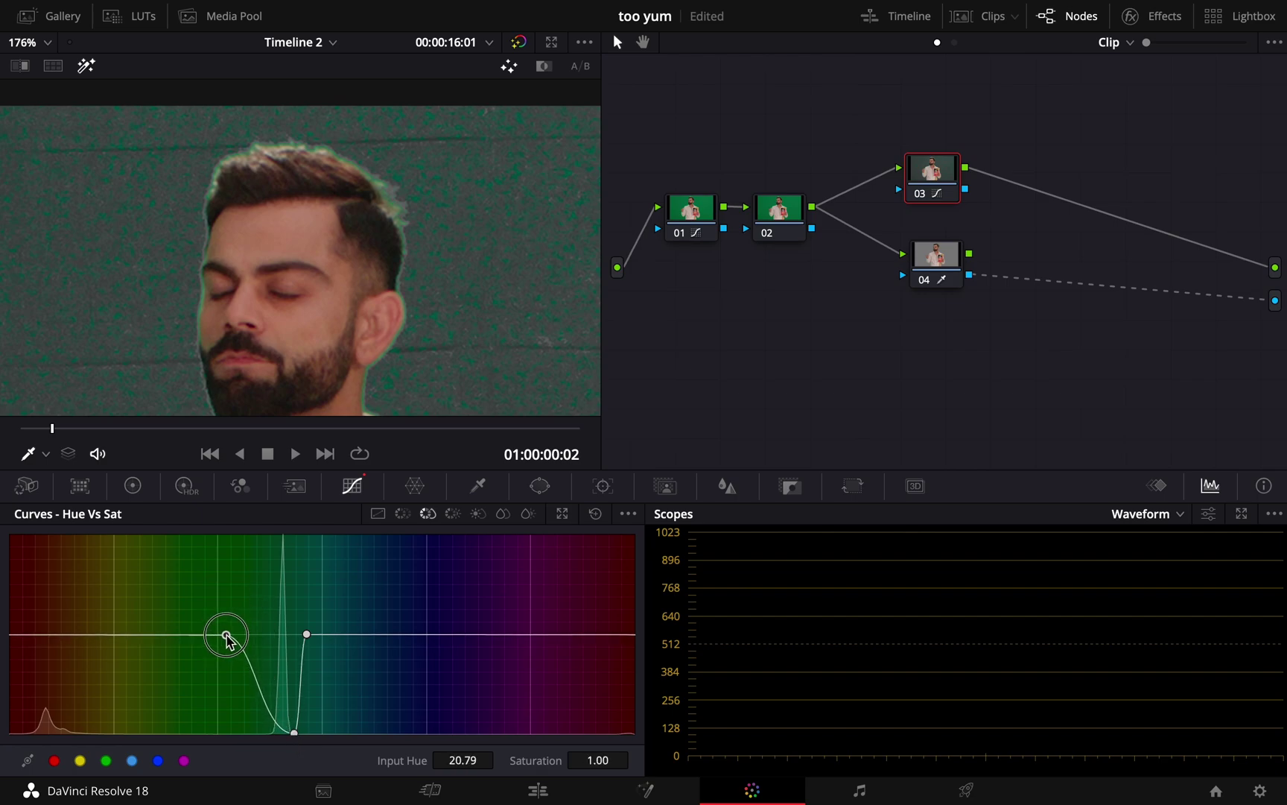
left_click_drag(306, 636, 339, 639)
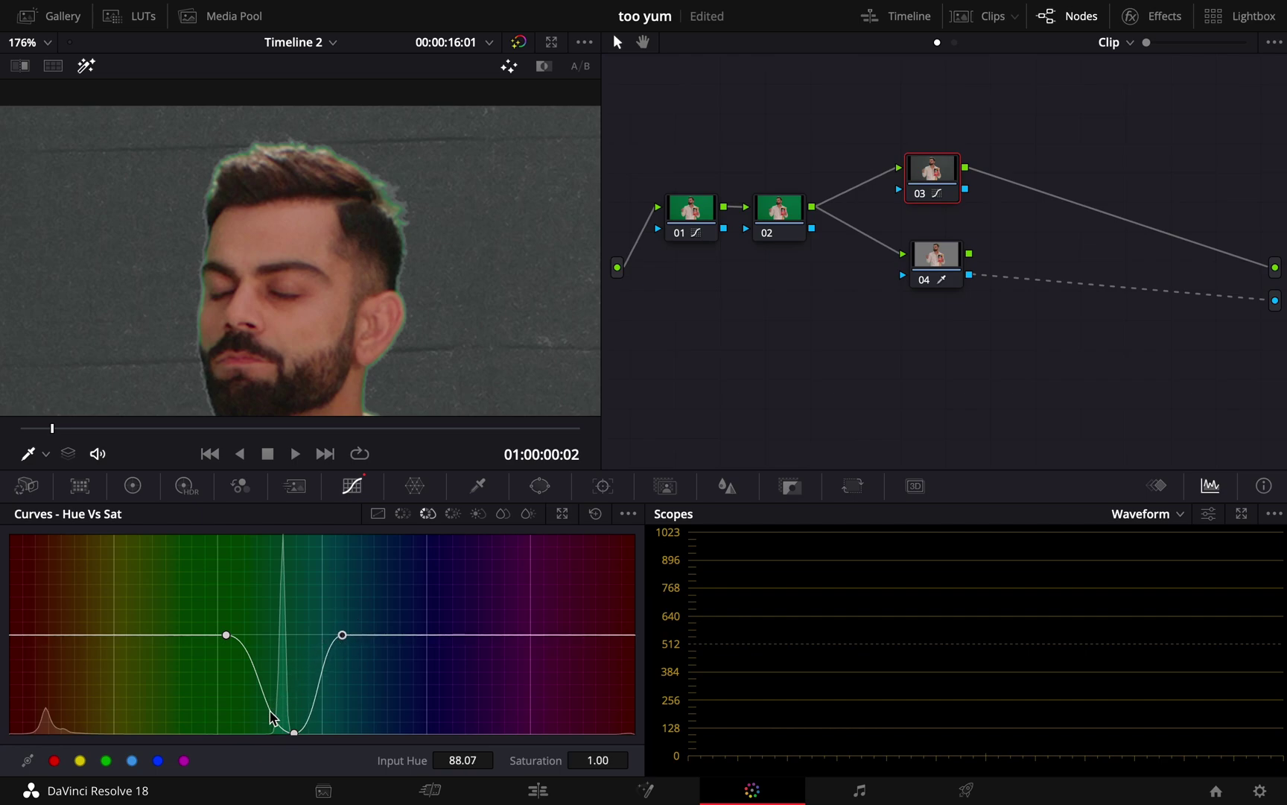
mouse_move(272, 717)
left_mouse_down()
mouse_move(267, 738)
mouse_move(289, 736)
left_mouse_up()
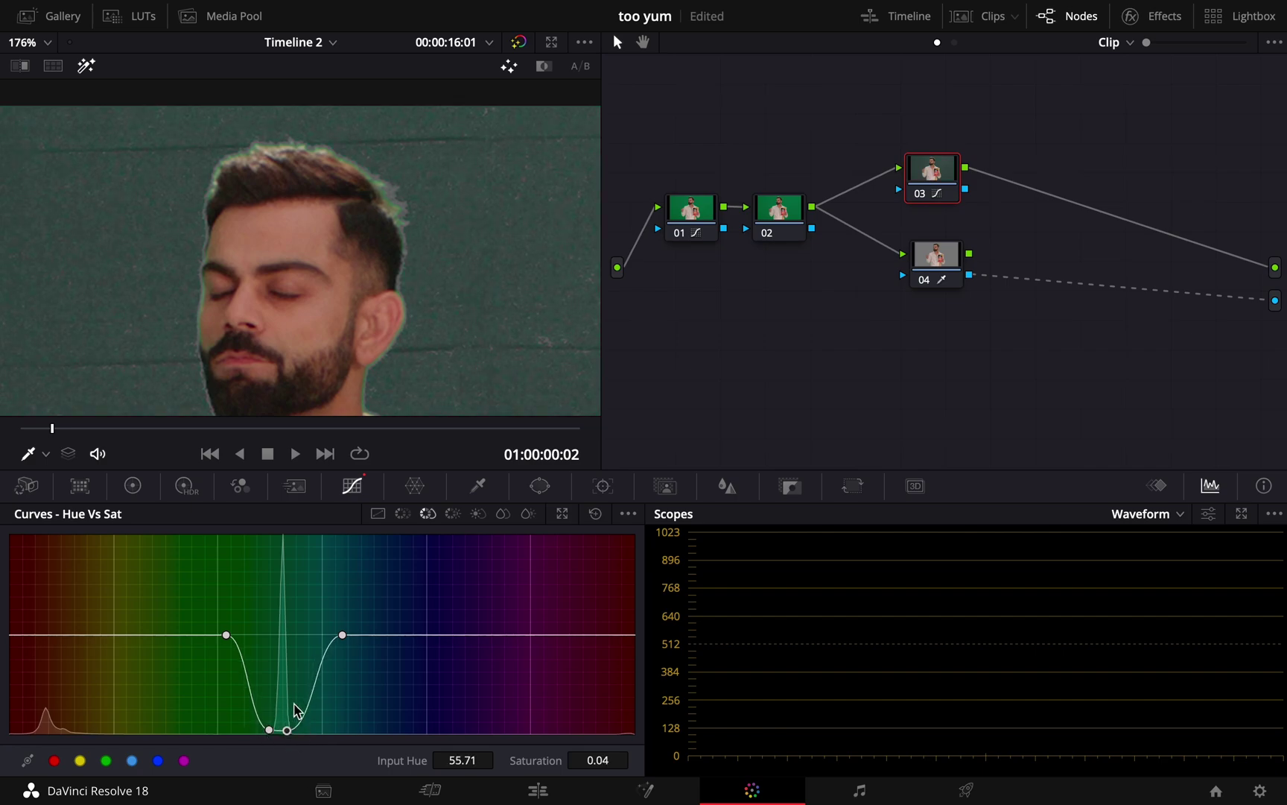
left_click_drag(342, 635, 358, 635)
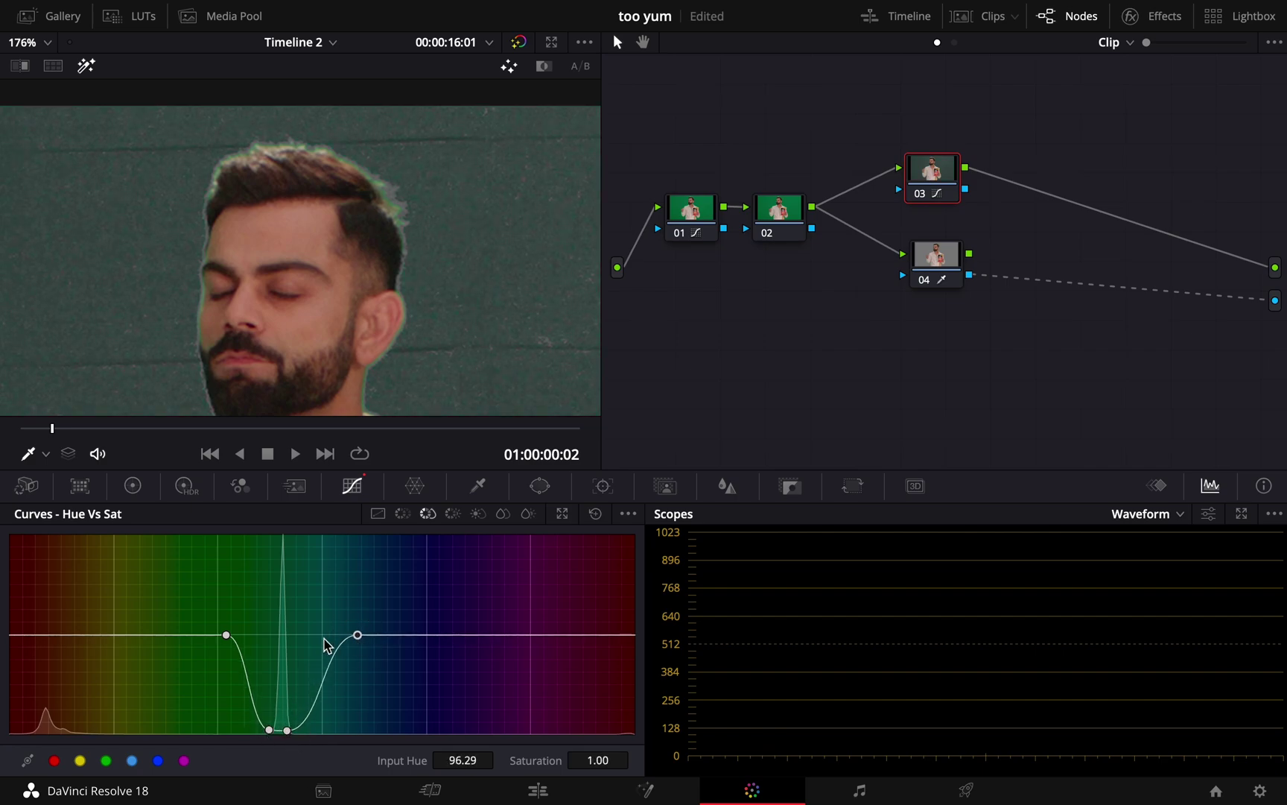
left_click_drag(225, 635, 211, 634)
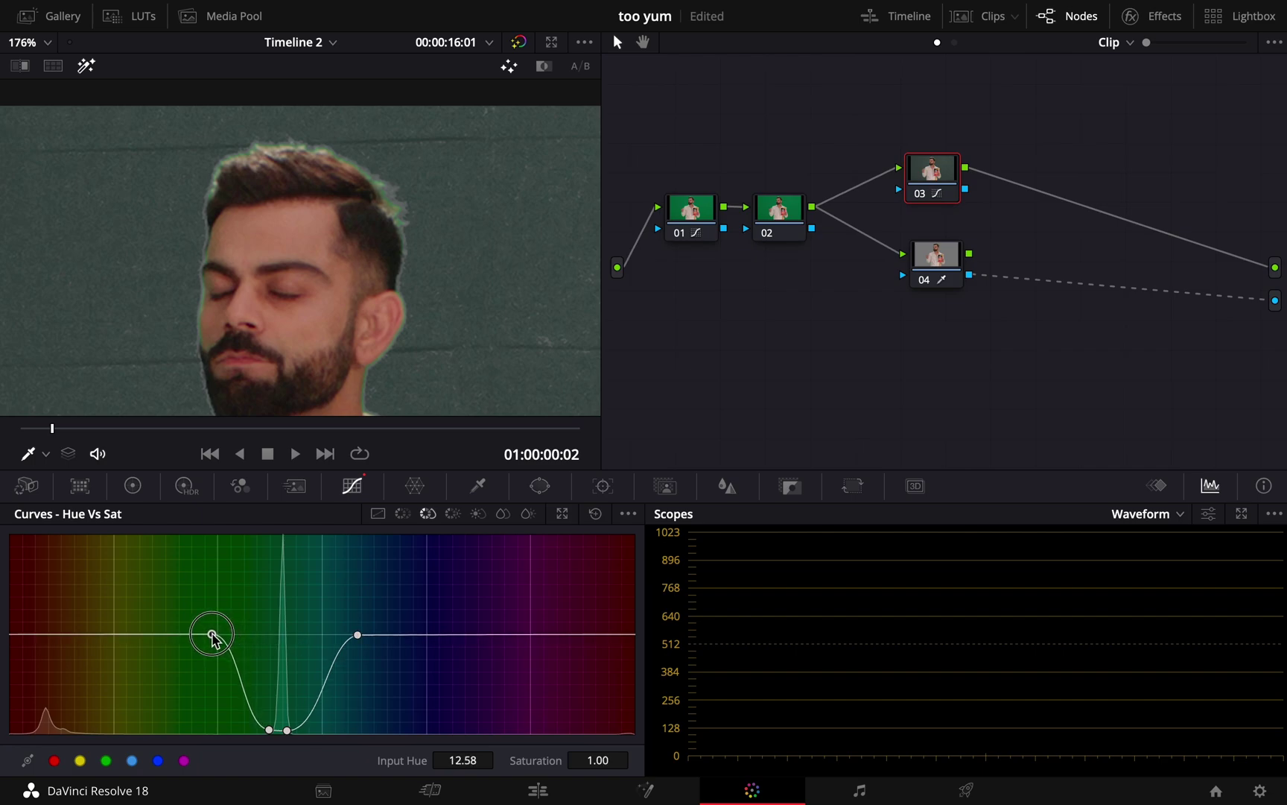
In Hue vs Lum, sample the green and raise it to Lum Gain 1.03 at hue 54.69
left_click(454, 515)
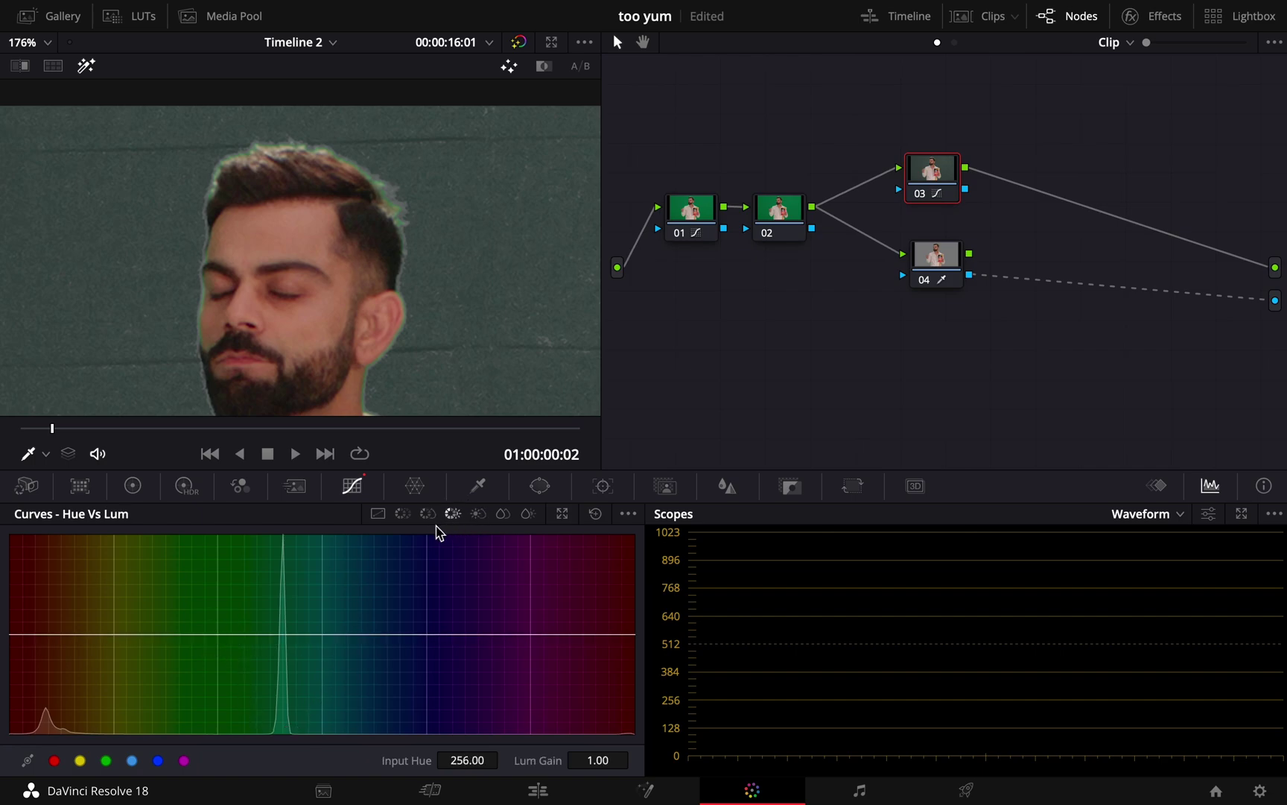
left_click(404, 206)
left_click_drag(271, 643, 396, 638)
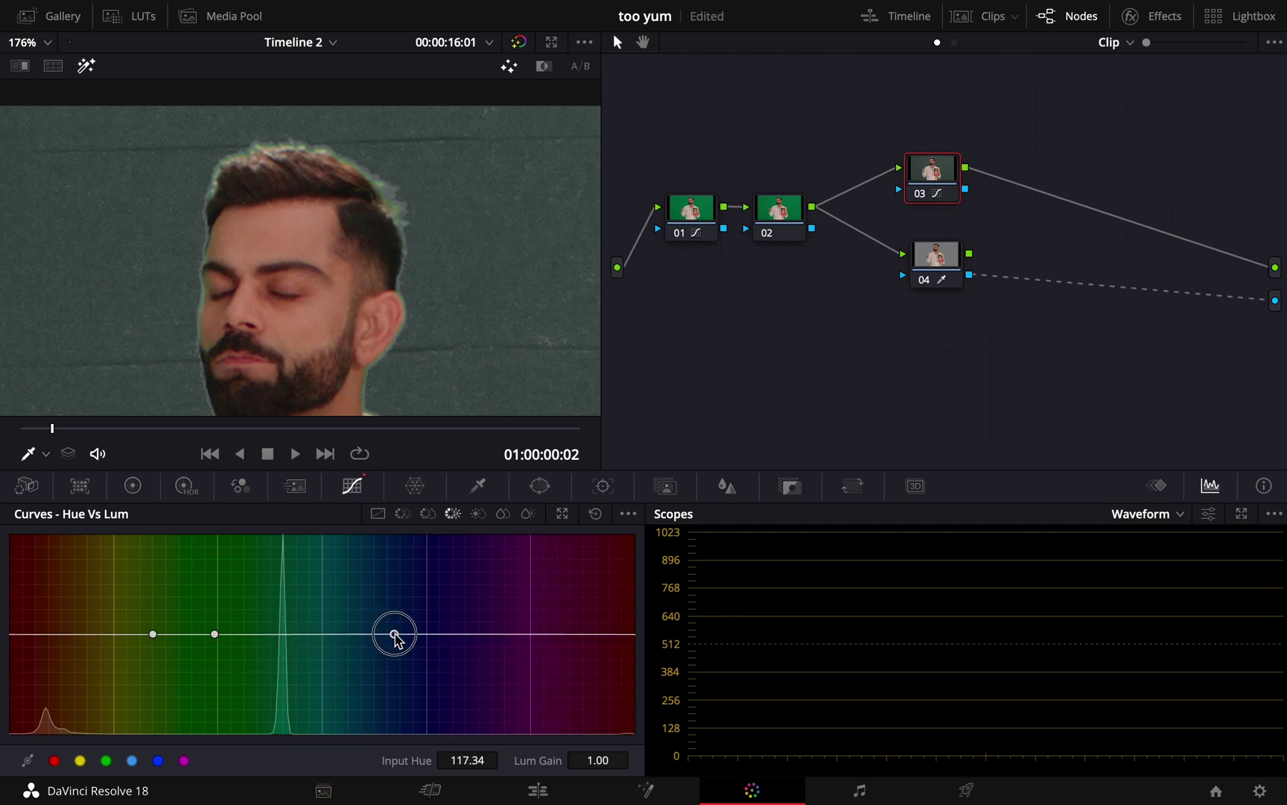
left_click_drag(234, 639, 284, 632)
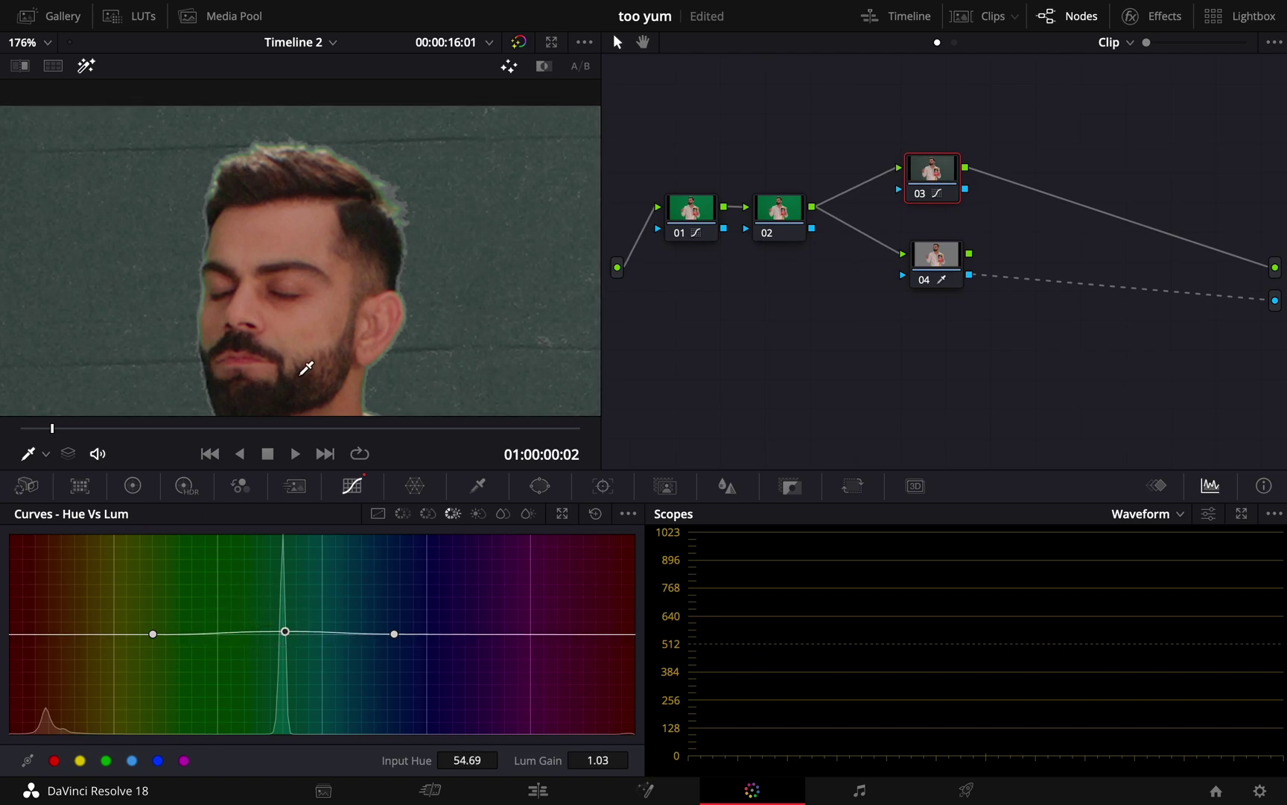
scroll(362, 258, "down", 4)
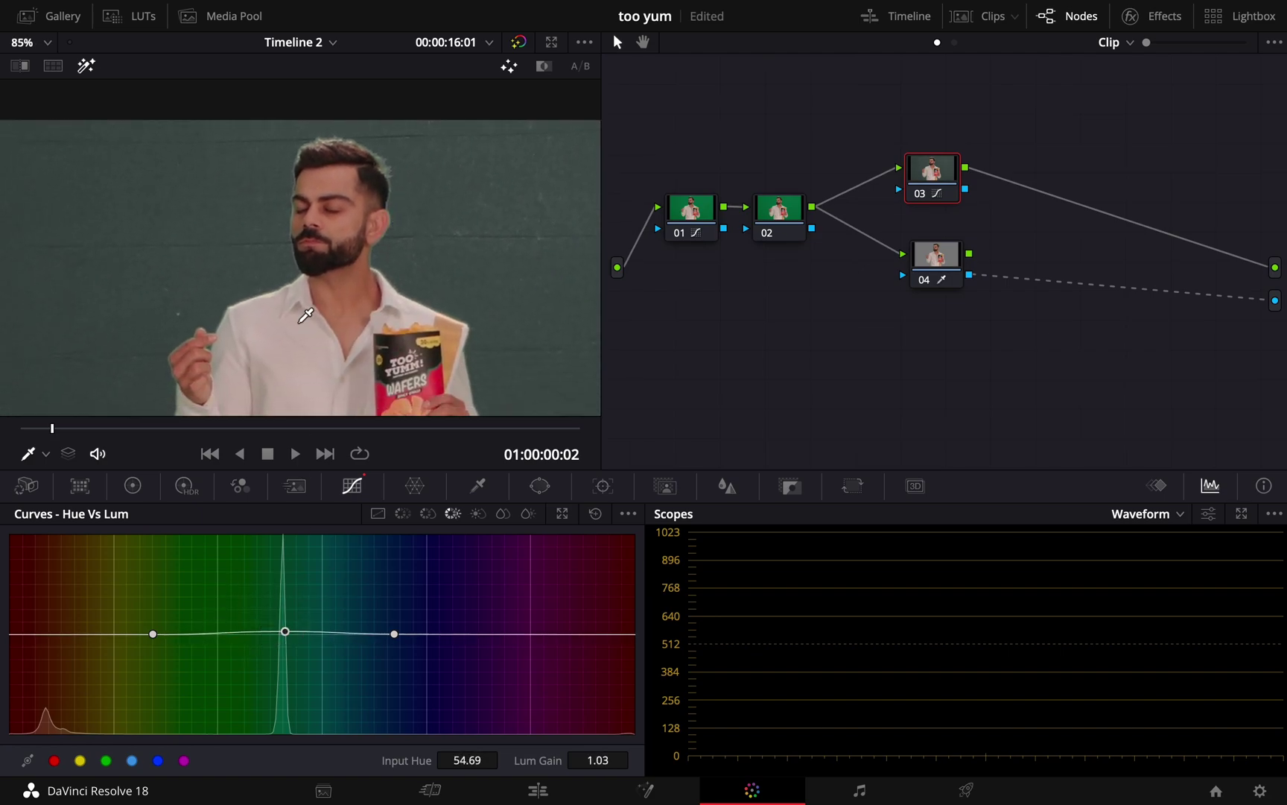
scroll(240, 343, "up", 3)
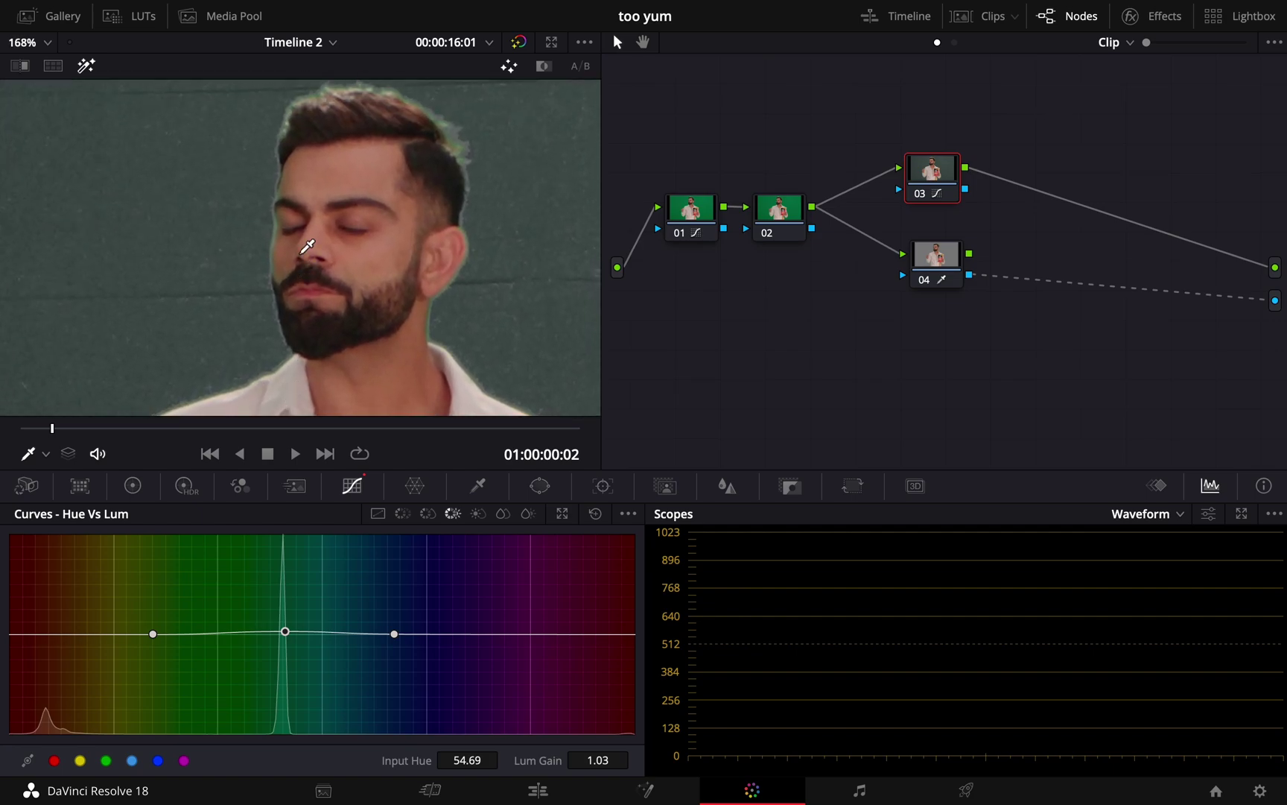
scroll(316, 248, "up", 3)
scroll(253, 333, "down", 3)
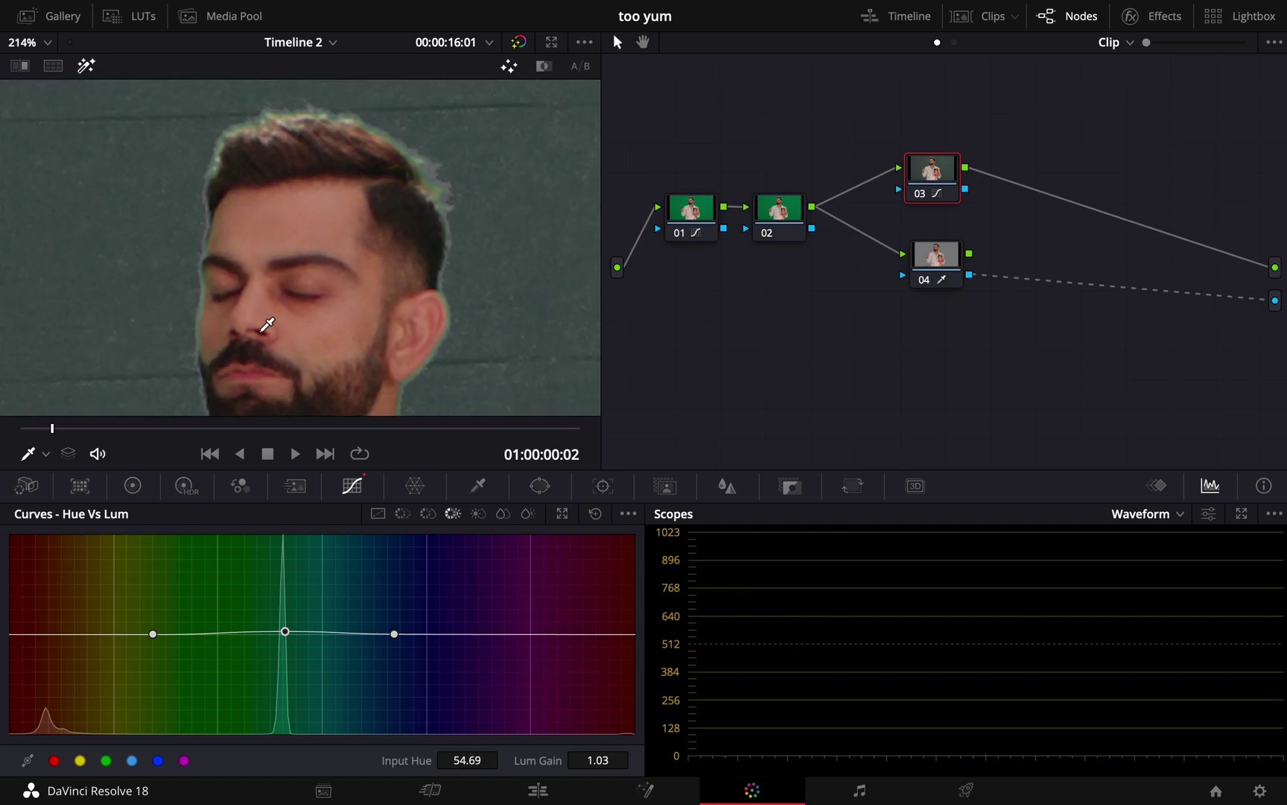
scroll(246, 255, "up", 1)
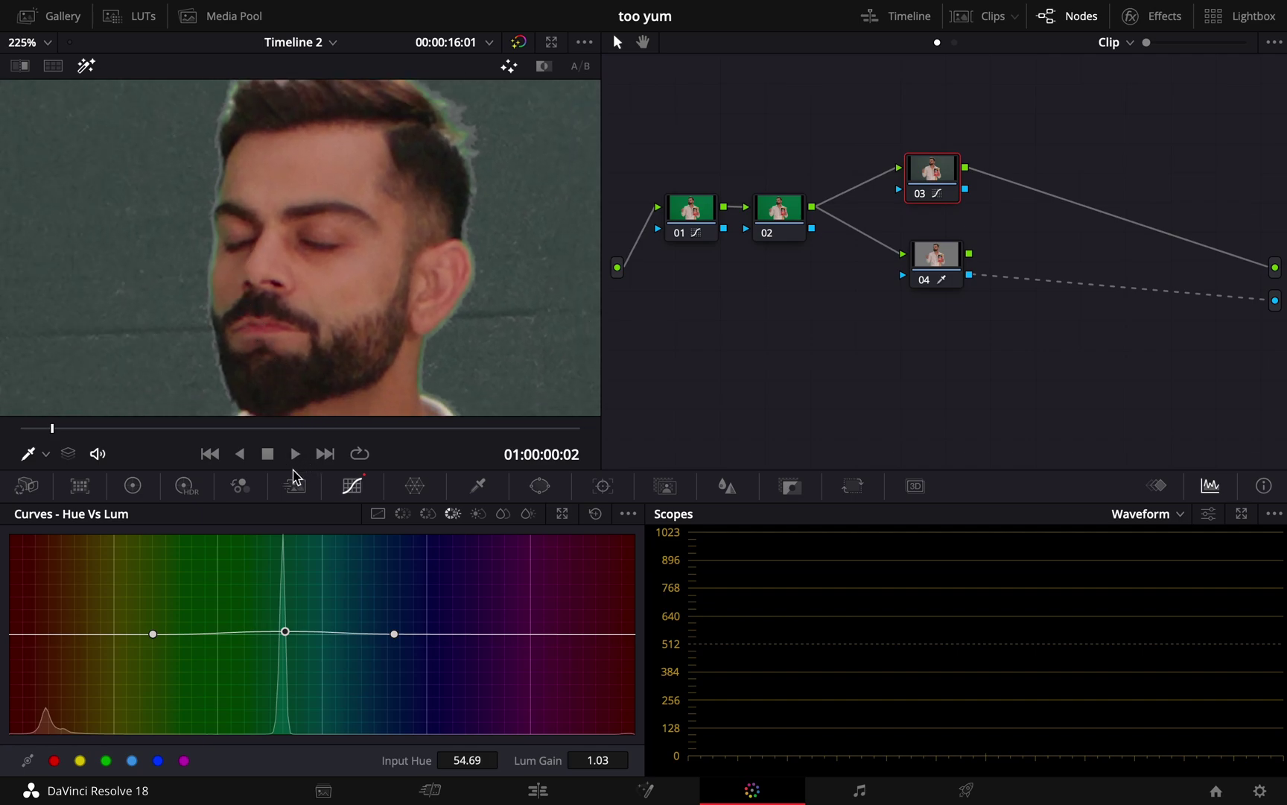
Set node 03's primary Tint to 9.00 and zoom in on the keyed face over black
left_click(133, 486)
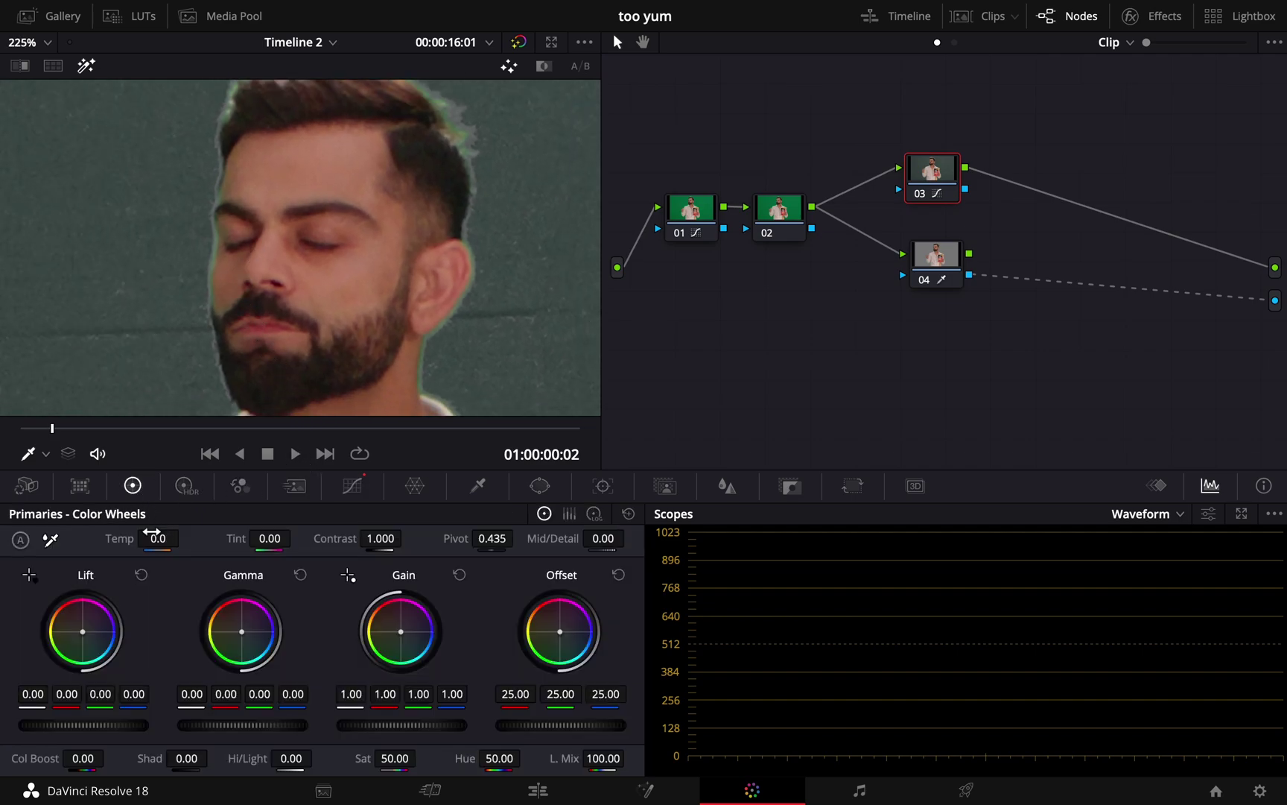
left_click_drag(235, 536, 255, 538)
scroll(309, 369, "down", 3)
scroll(309, 364, "down", 4)
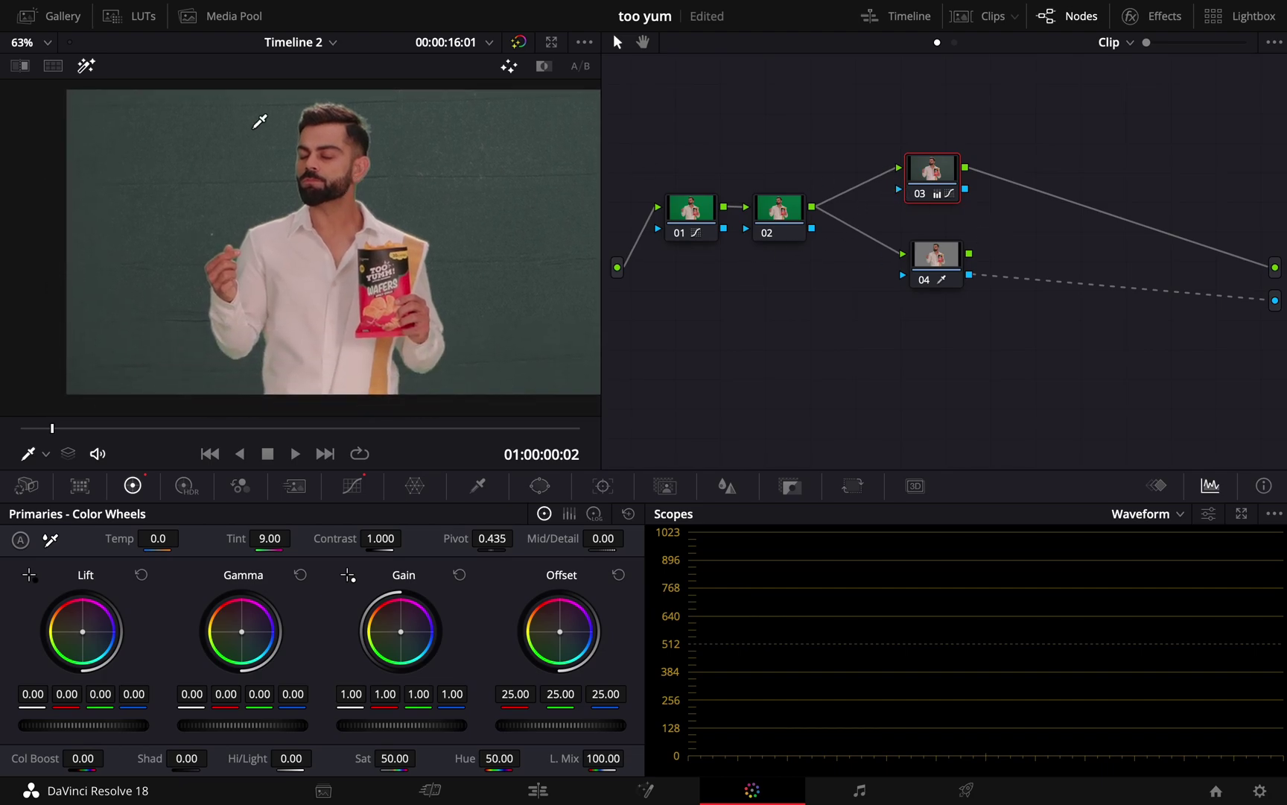
left_click(85, 66)
scroll(350, 149, "up", 3)
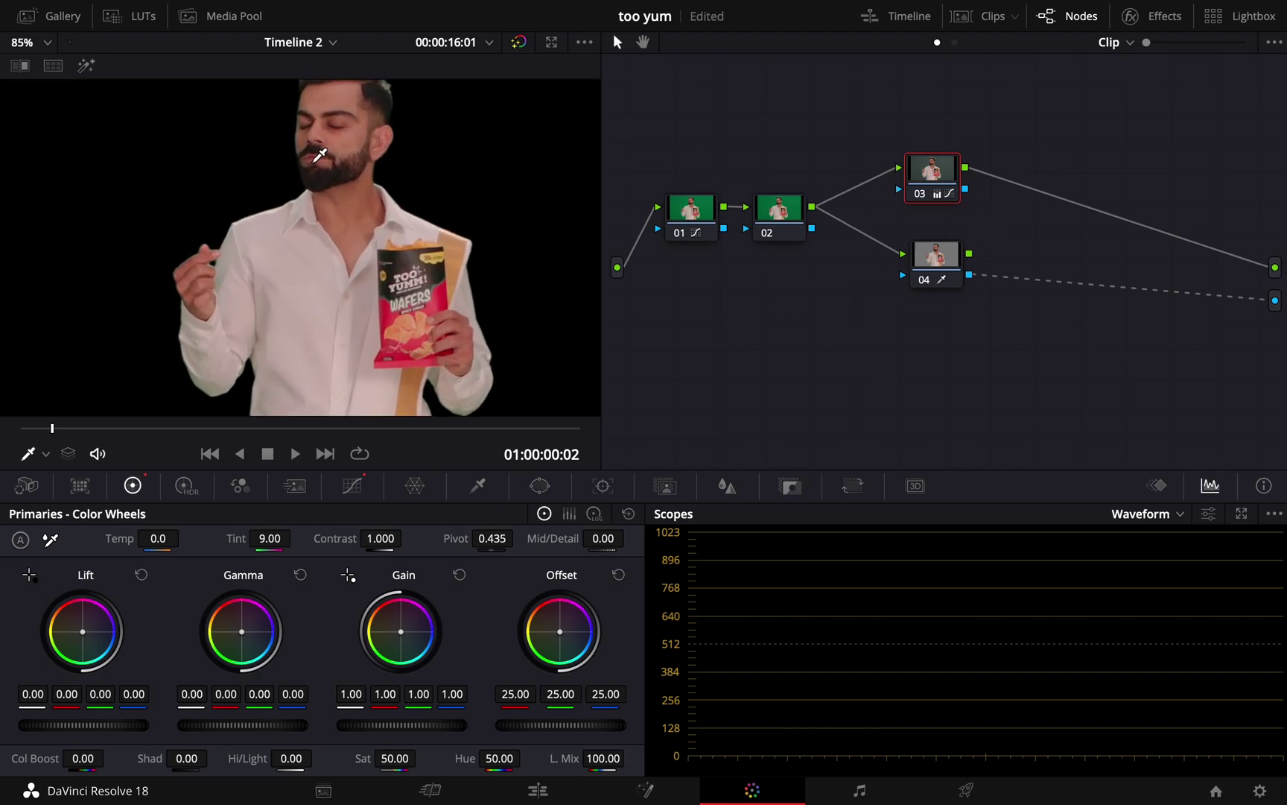
scroll(366, 163, "up", 2)
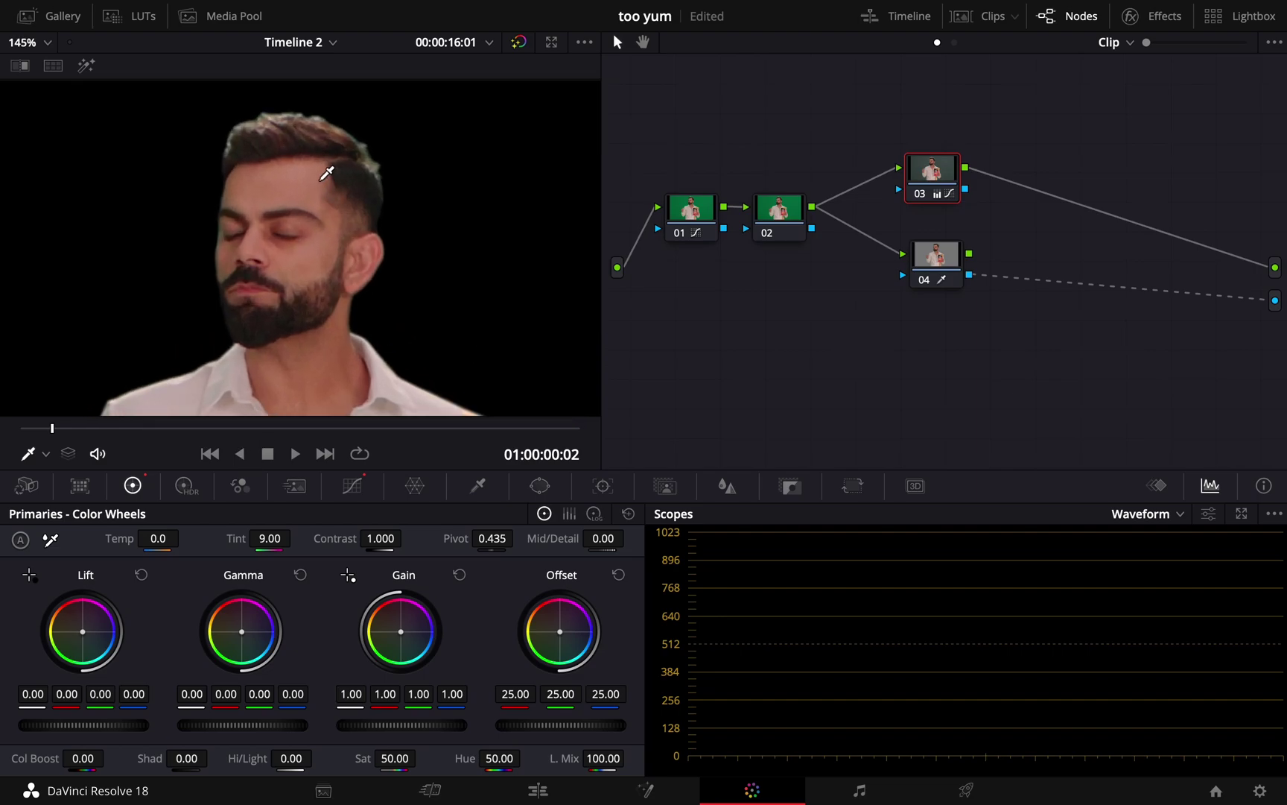
scroll(357, 161, "up", 2)
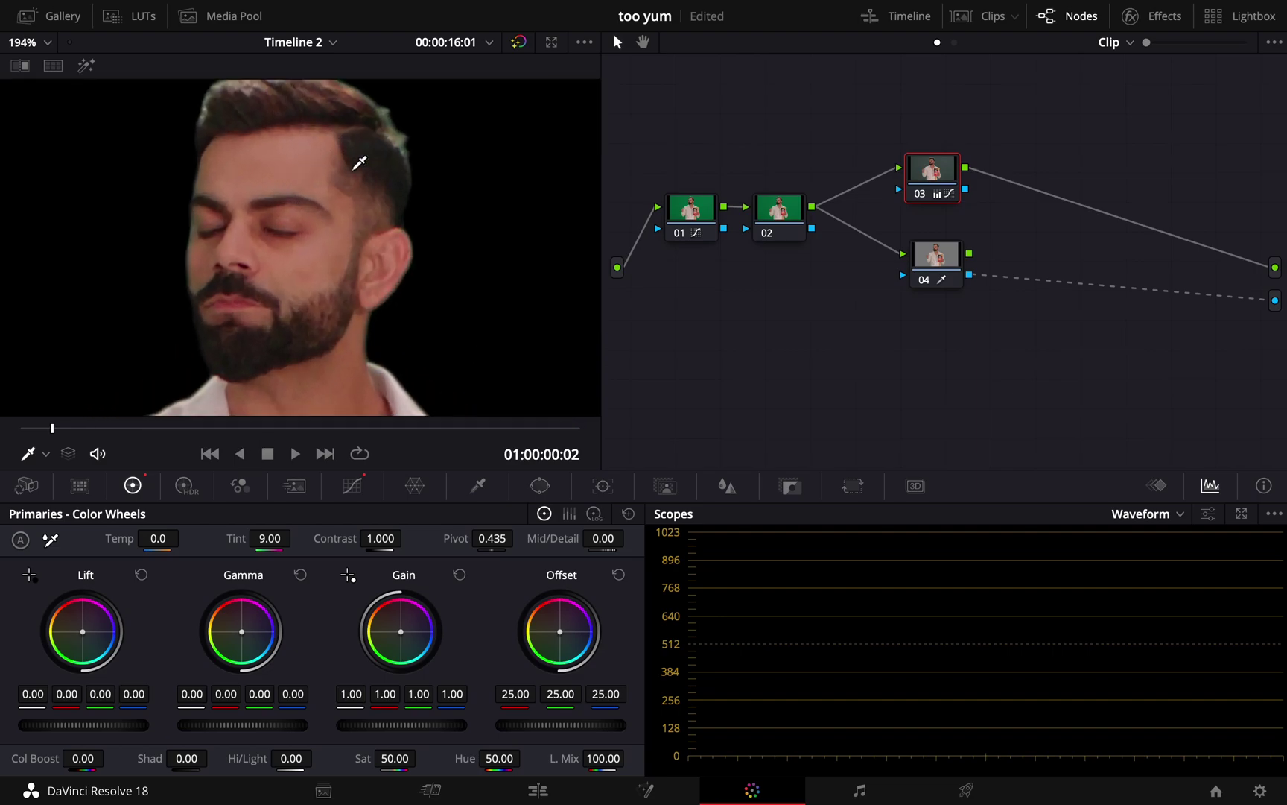
Toggle node 03 off and on to compare the spill fix, leaving it enabled
left_click(922, 199)
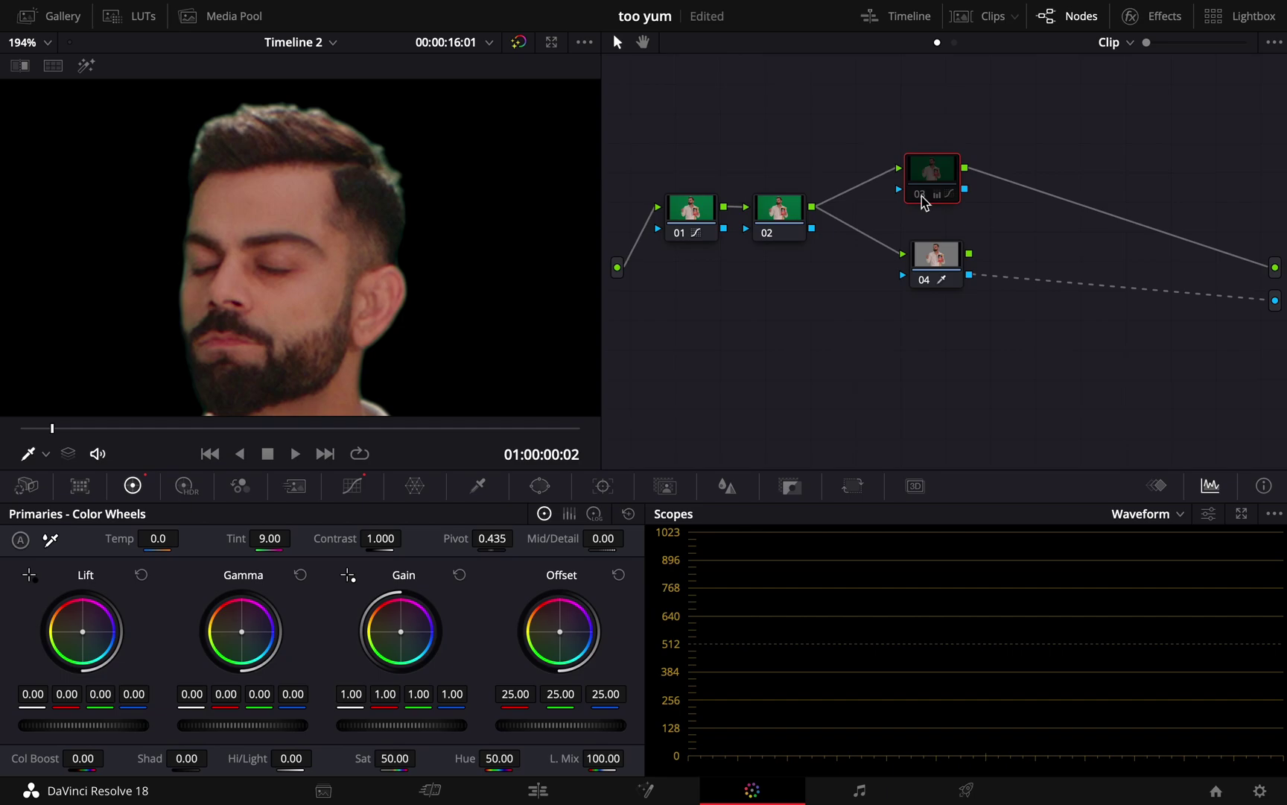
left_click(921, 198)
left_click(922, 198)
left_click(922, 197)
scroll(312, 242, "down", 2)
scroll(313, 240, "down", 1)
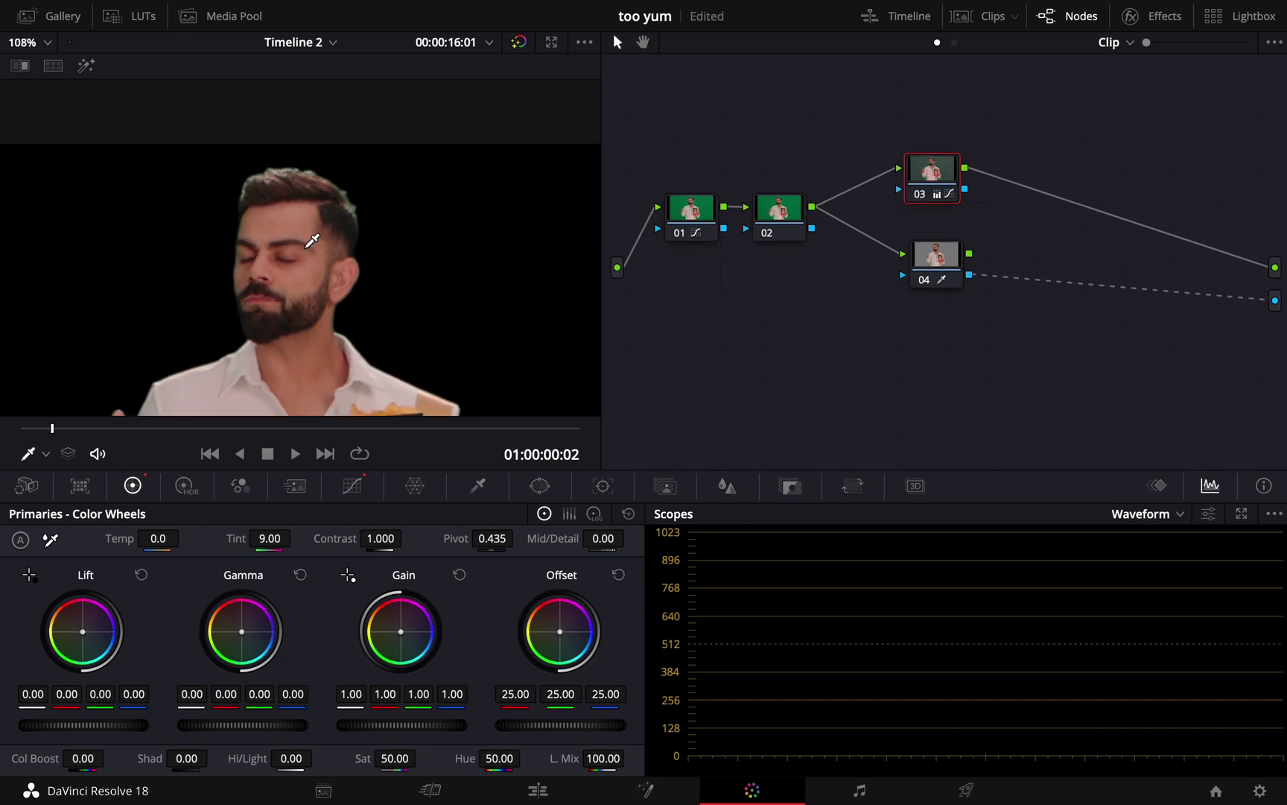
scroll(331, 230, "down", 1)
scroll(443, 230, "up", 4)
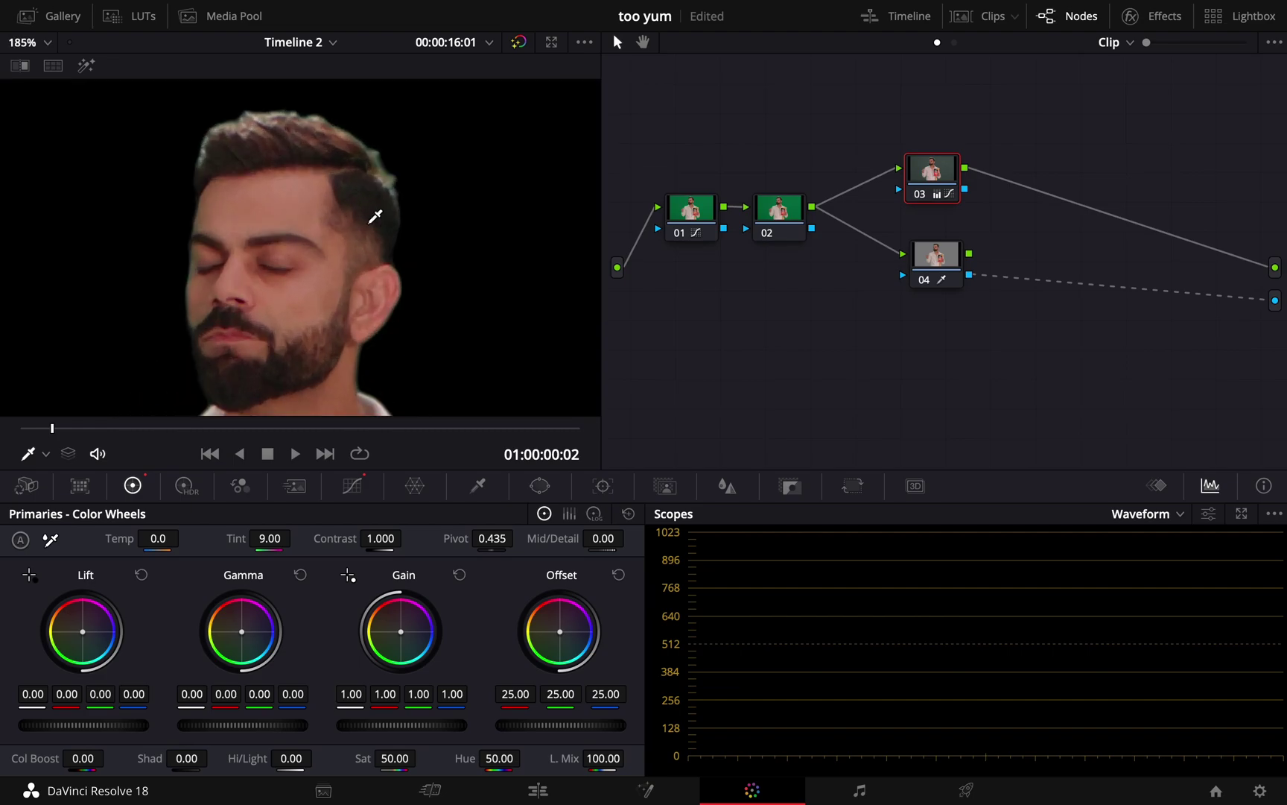
On node 04's Qualifier, drop the Matte Finesse In/Out Ratio to -45.9 and scrub later frames
left_click(930, 257)
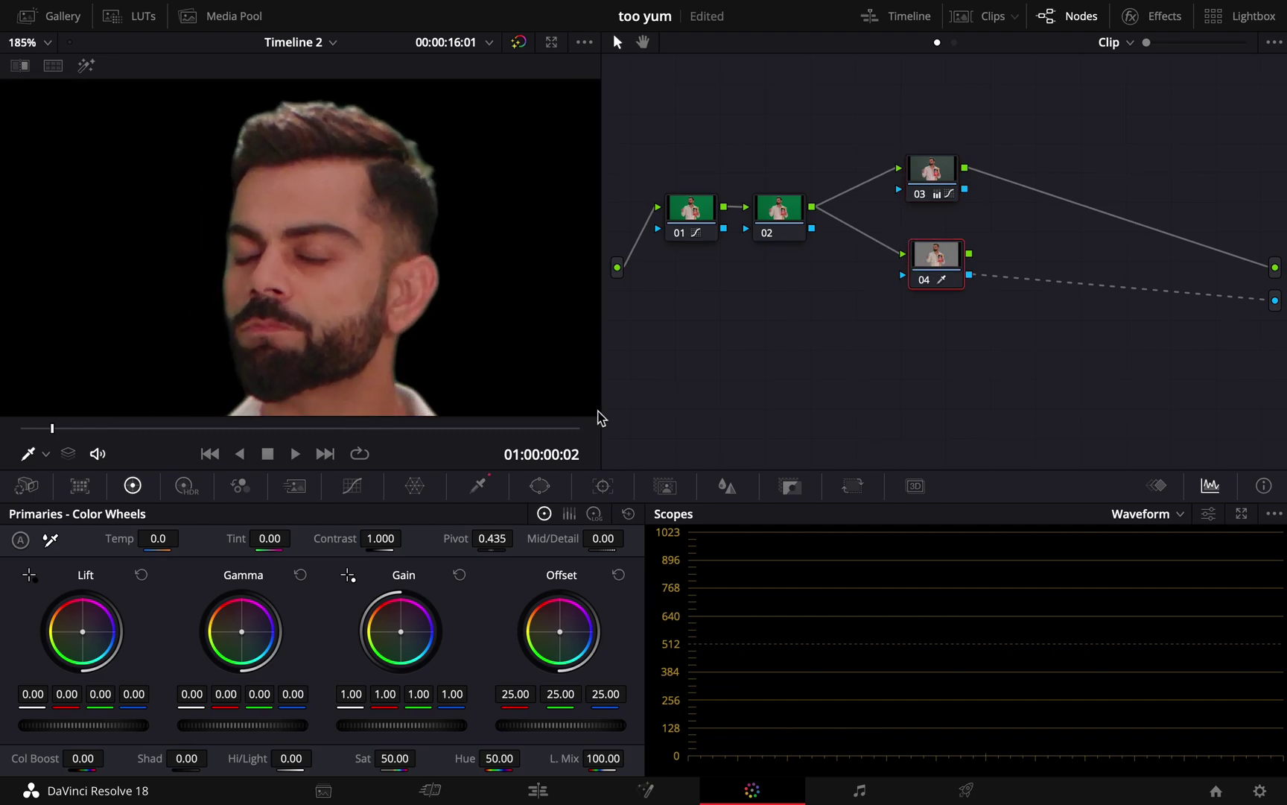
left_click(479, 486)
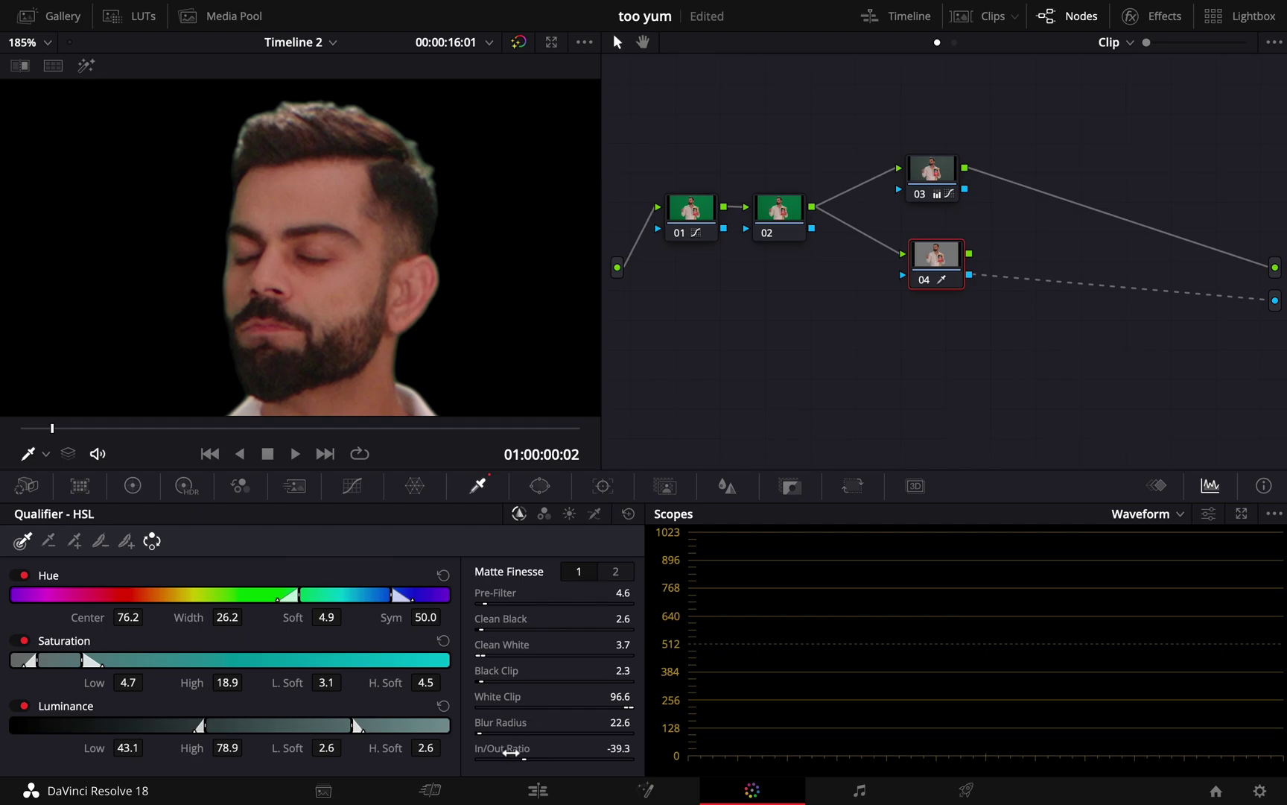
left_click_drag(511, 752, 439, 747)
scroll(298, 161, "down", 10)
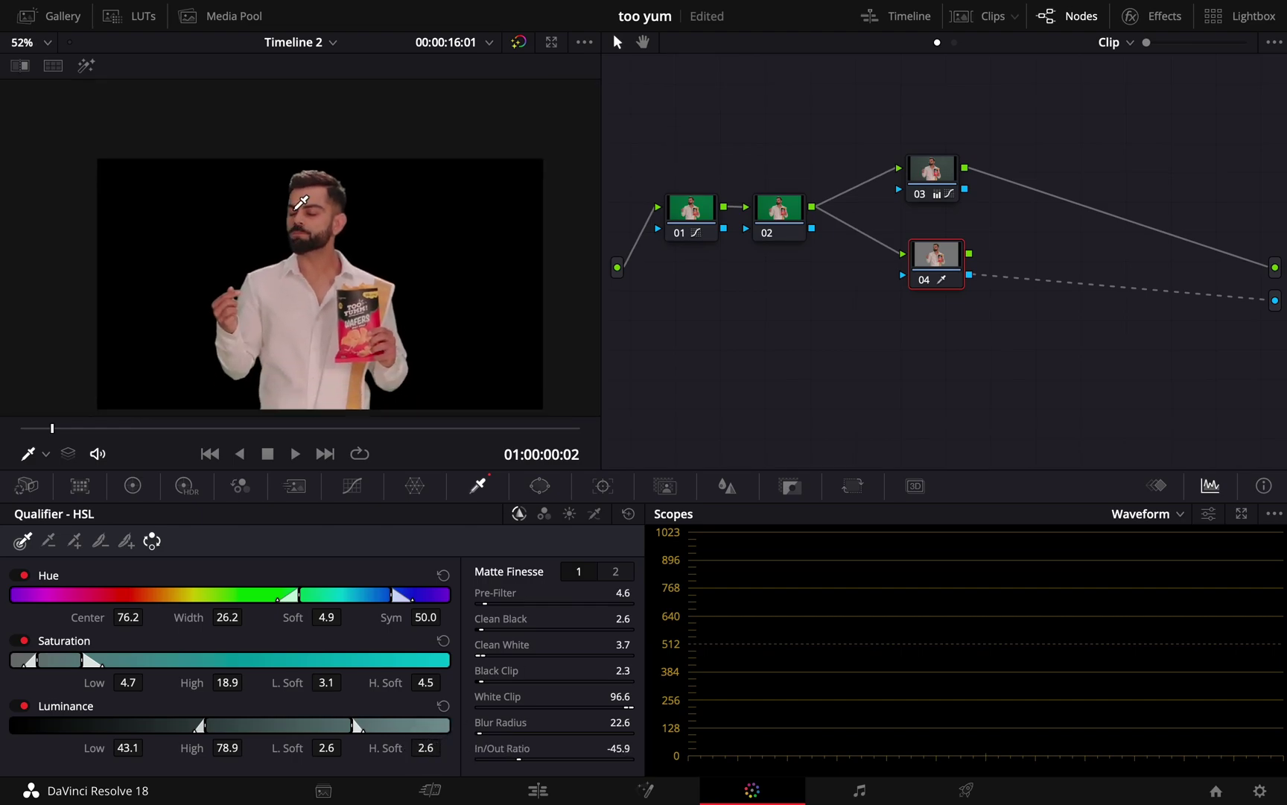
left_click_drag(182, 432, 483, 430)
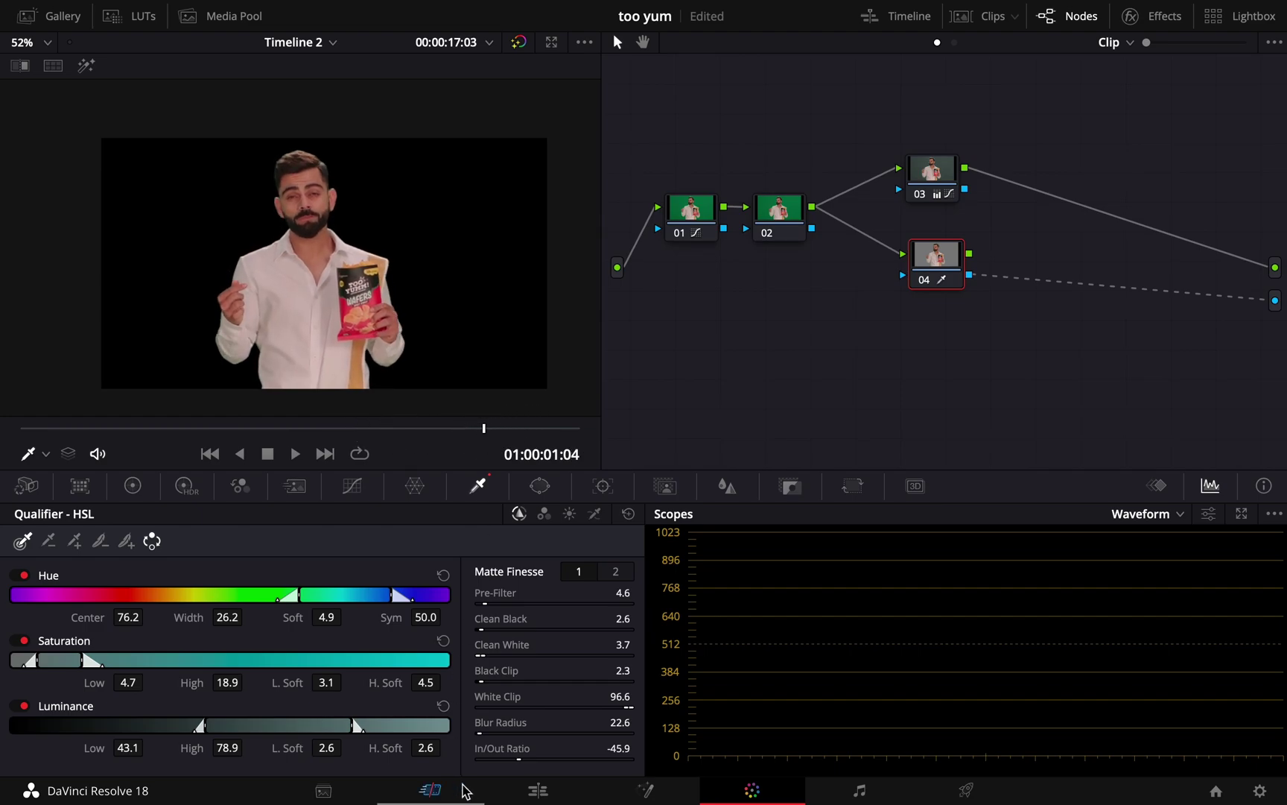
Move the keyed clip to Video 2 and lay a Four Color Gradient on Video 1, trimmed to match
left_click(515, 791)
left_click_drag(660, 656, 660, 610)
left_click(200, 15)
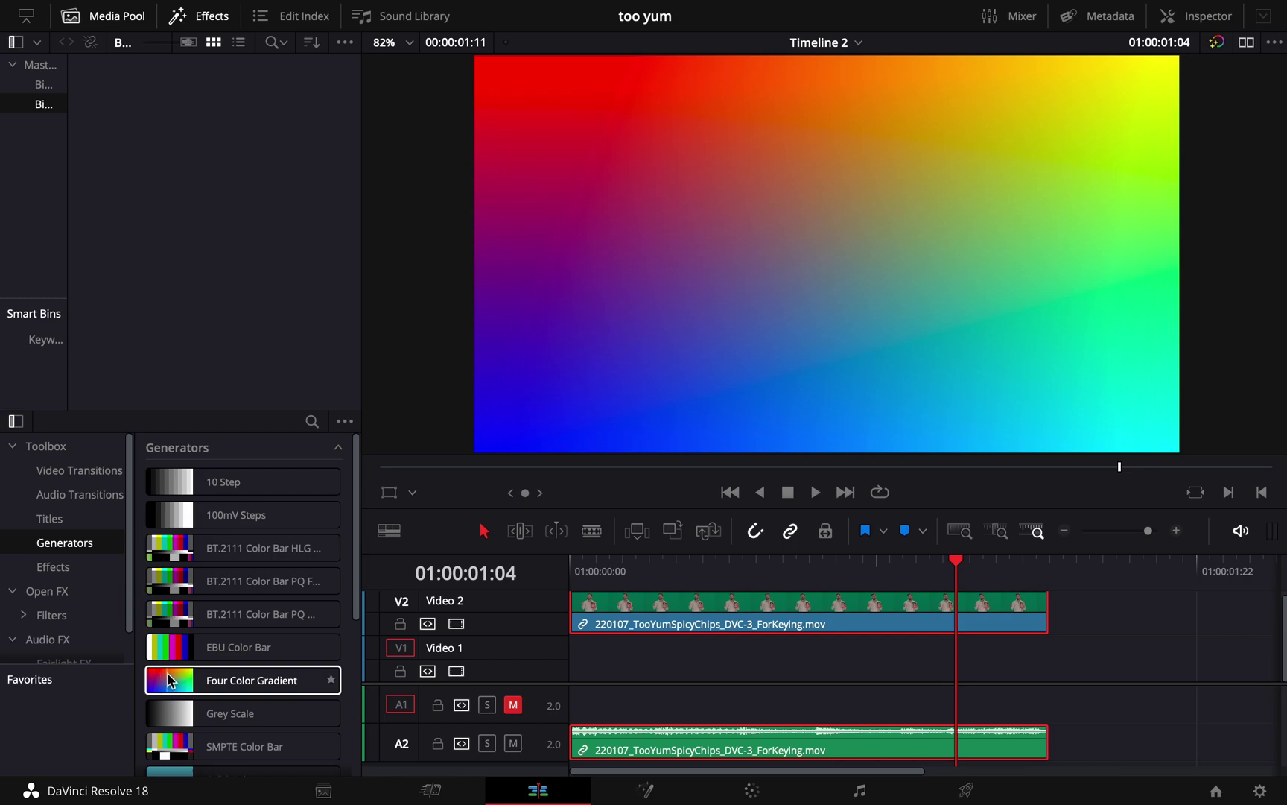
left_click_drag(179, 692, 596, 672)
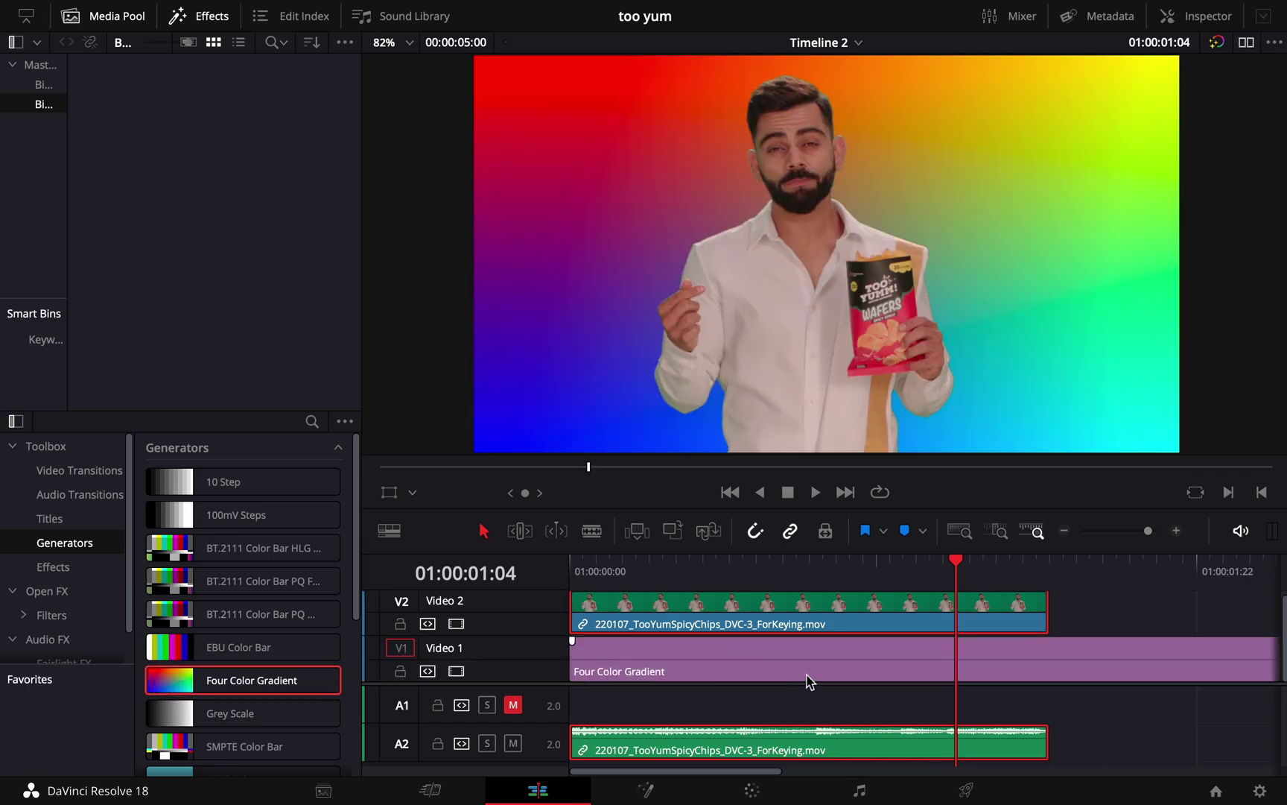
left_click(1067, 533)
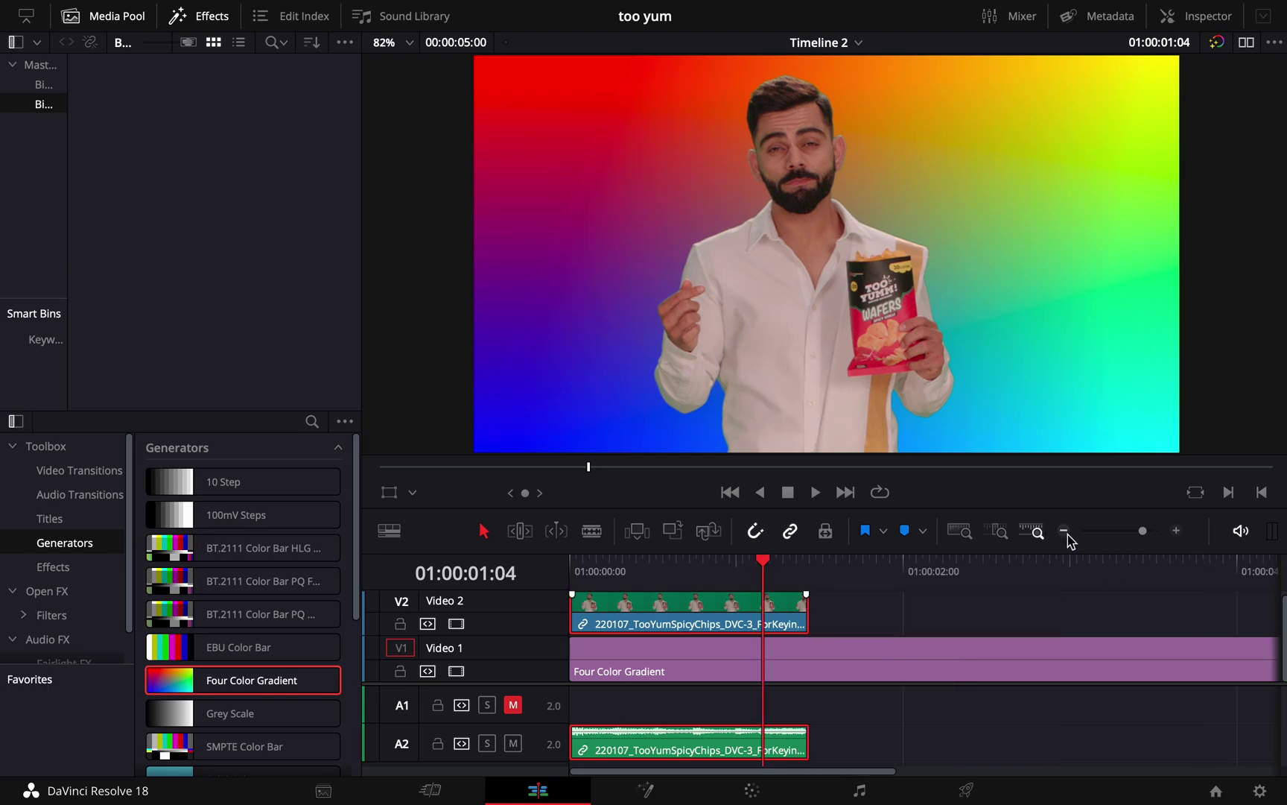
left_click(1069, 534)
left_click_drag(976, 663, 686, 667)
Mute the A2 audio and play and scrub through the composite to review the key
left_click(637, 572)
left_click_drag(637, 572, 546, 580)
left_click(513, 742)
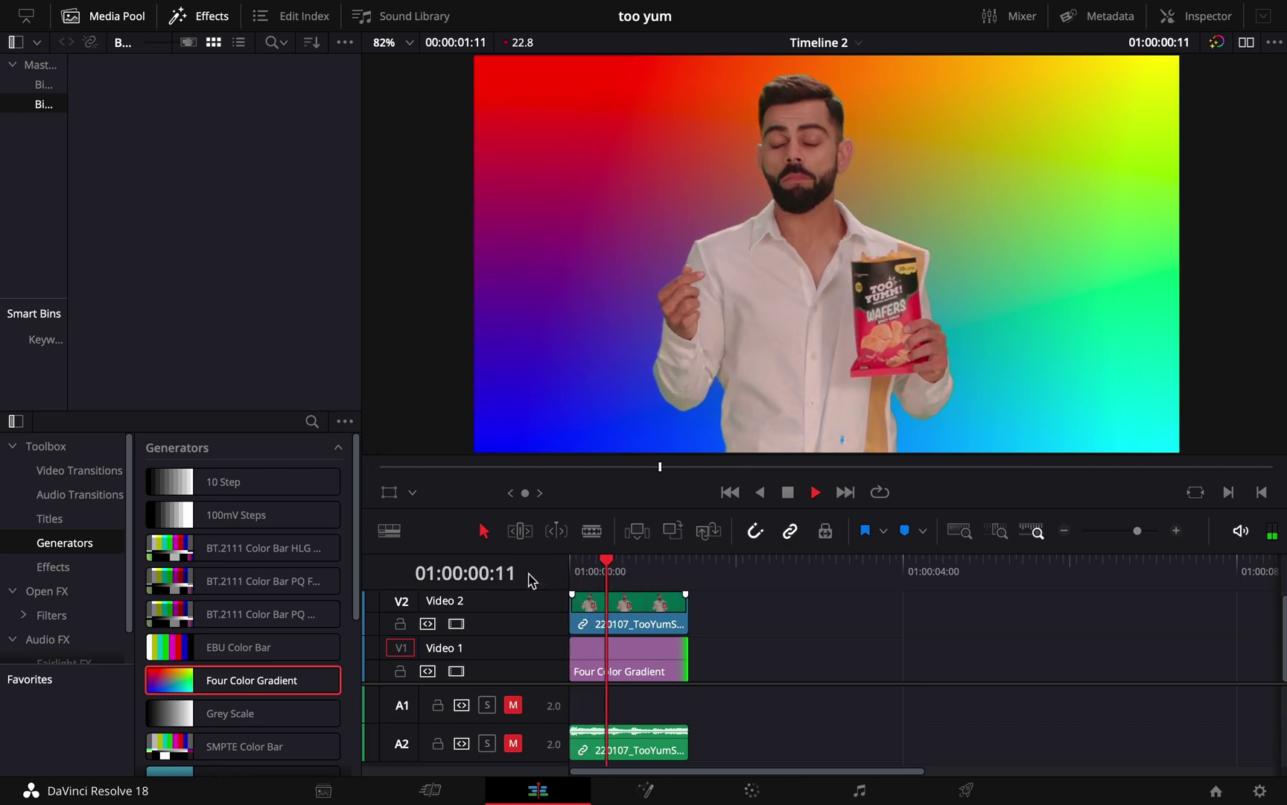
key("space")
key("Right")
key("Right")
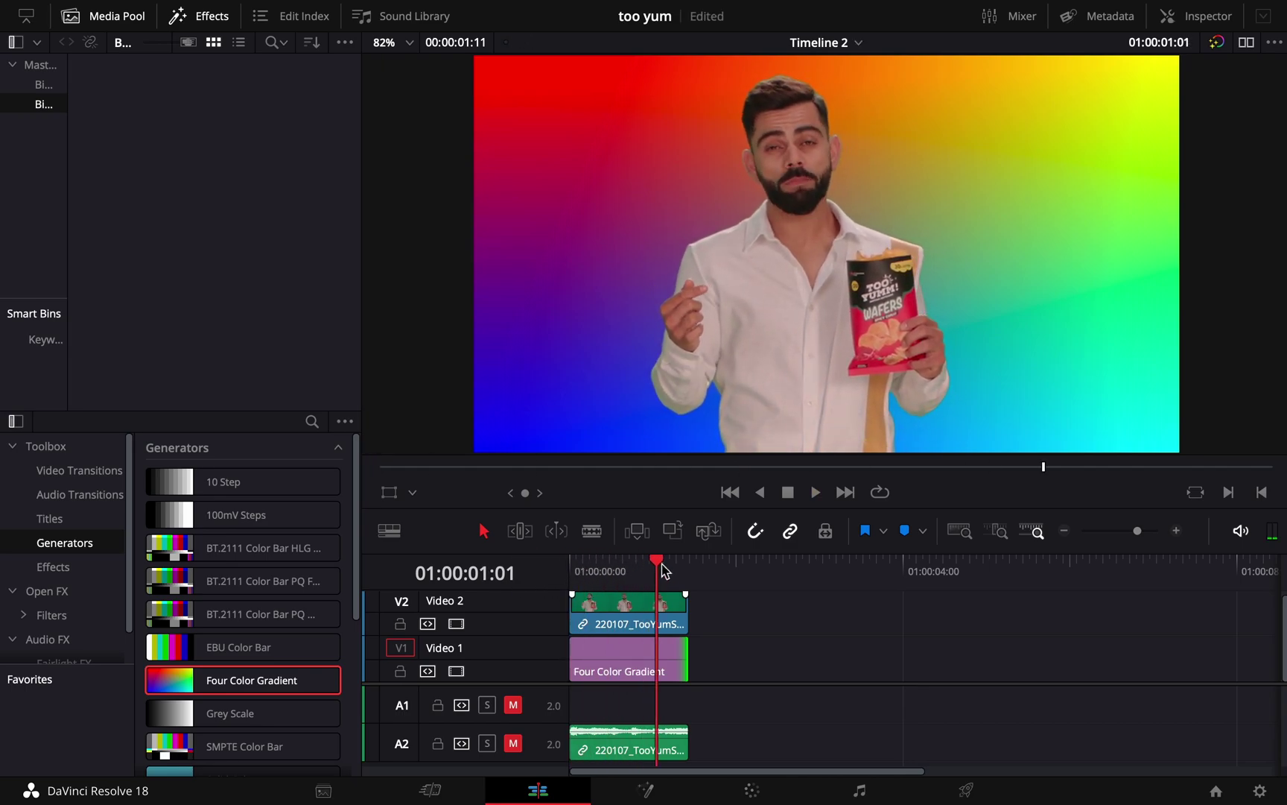
mouse_move(665, 571)
left_mouse_down()
mouse_move(598, 569)
mouse_move(640, 573)
left_mouse_up()
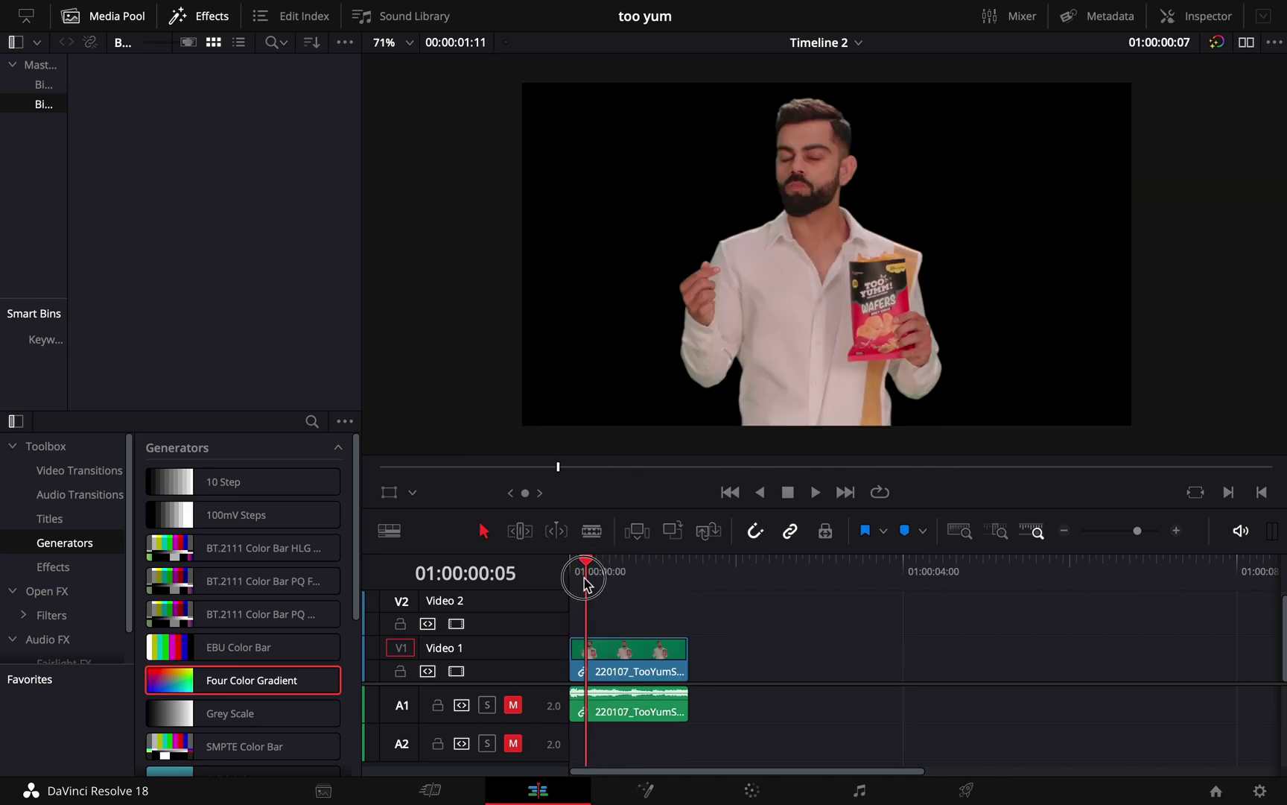
mouse_move(586, 584)
left_mouse_down()
mouse_move(573, 576)
mouse_move(588, 586)
left_mouse_up()
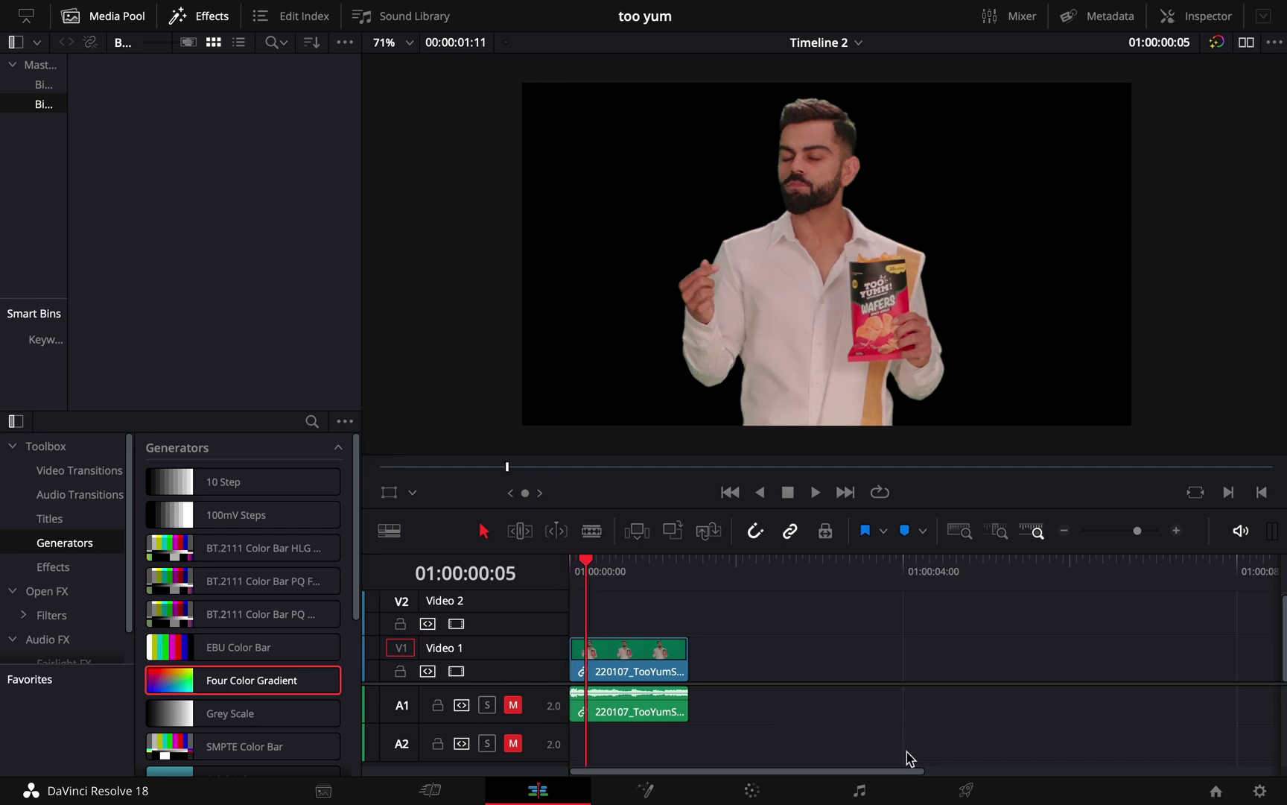
Set the render to QuickTime, GoPro CineForm, RGB 16-bit with Export Alpha enabled
left_click(966, 789)
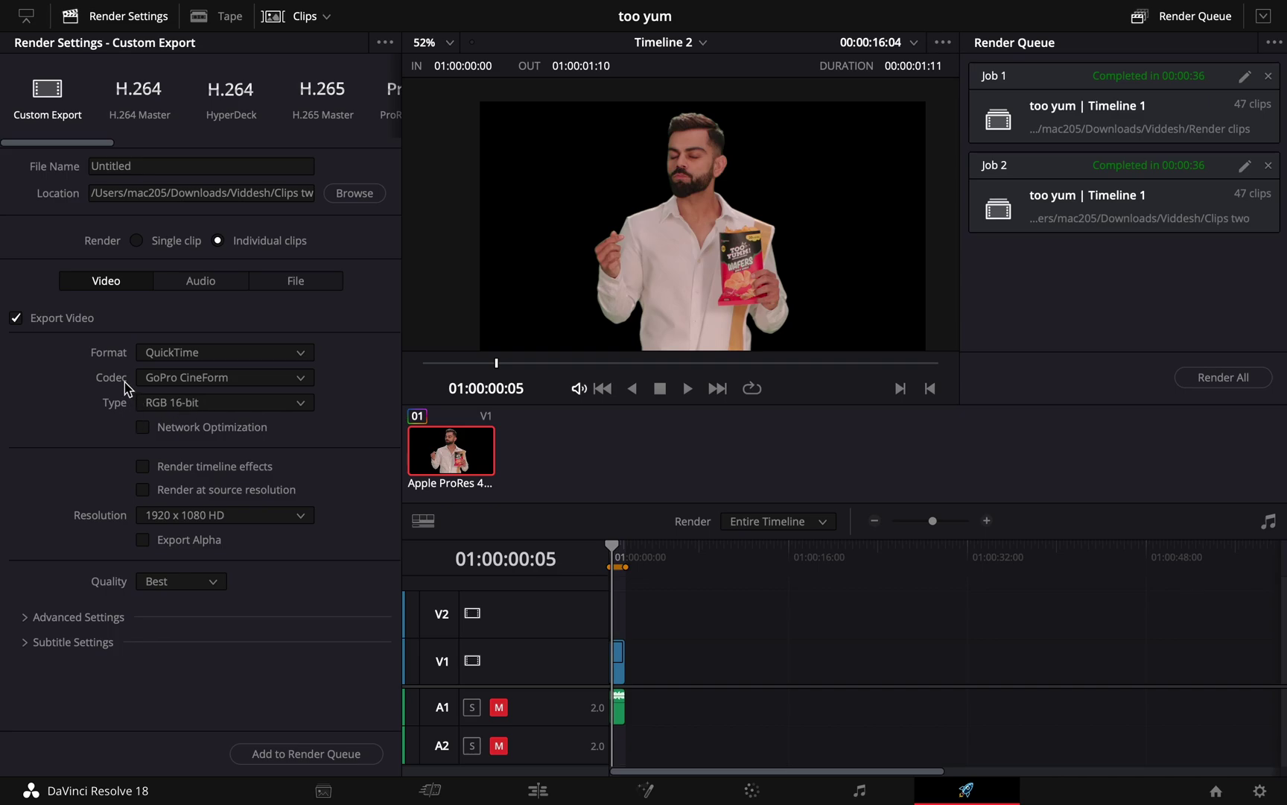
left_click(276, 360)
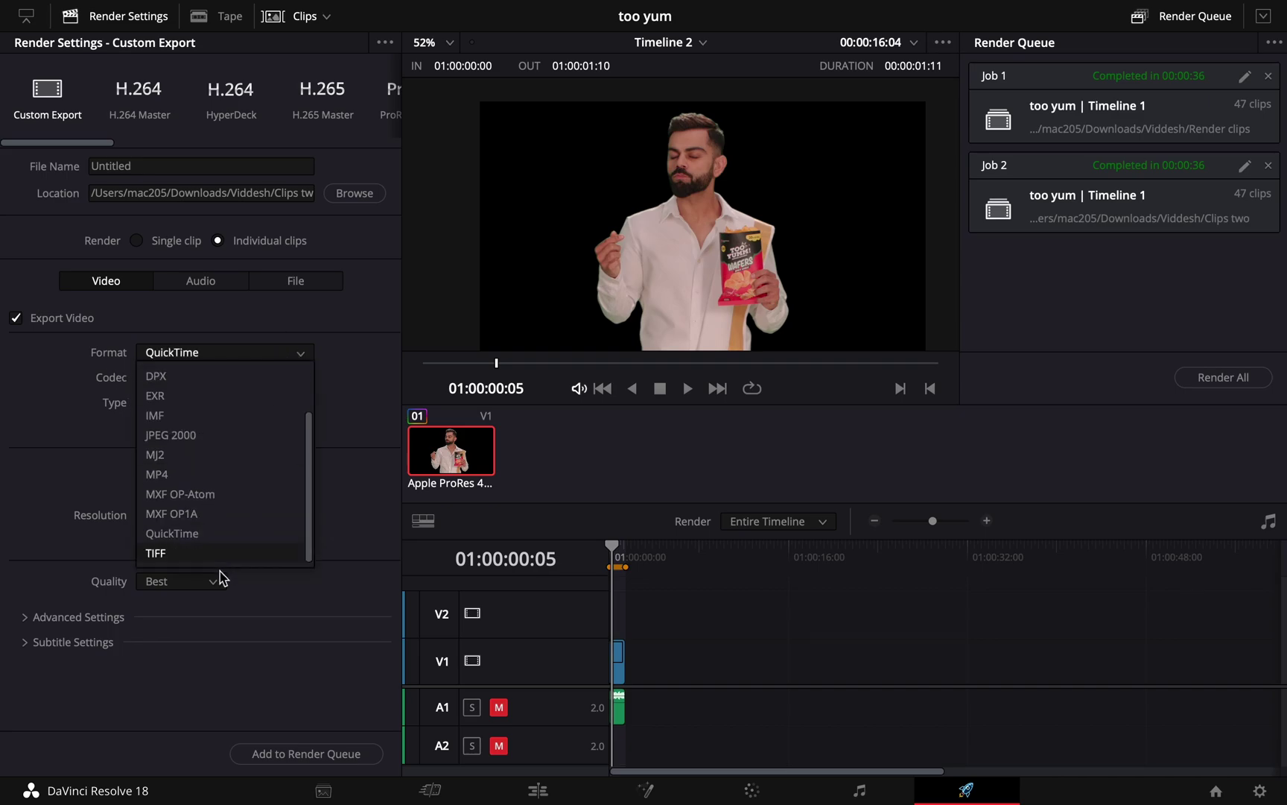
left_click(214, 534)
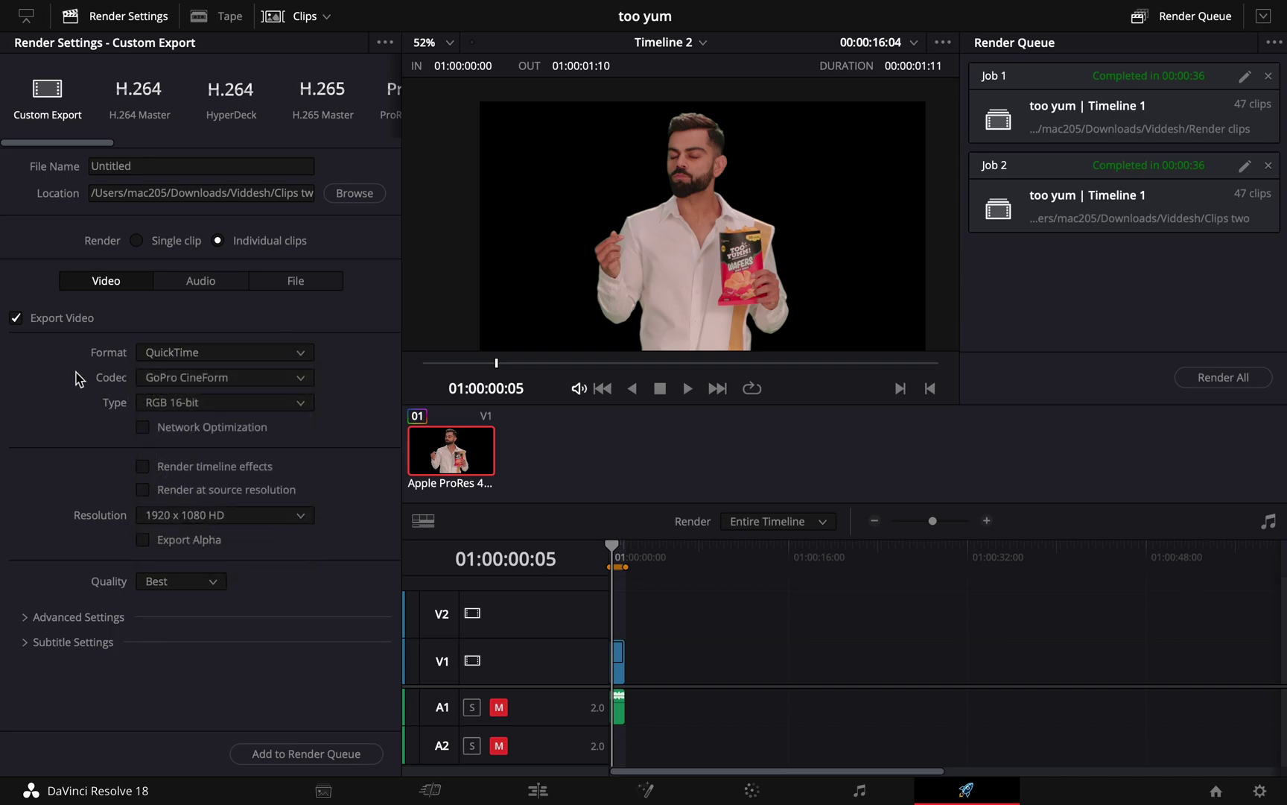
left_click(148, 384)
left_click(215, 458)
left_click(203, 406)
left_click(189, 432)
left_click(145, 545)
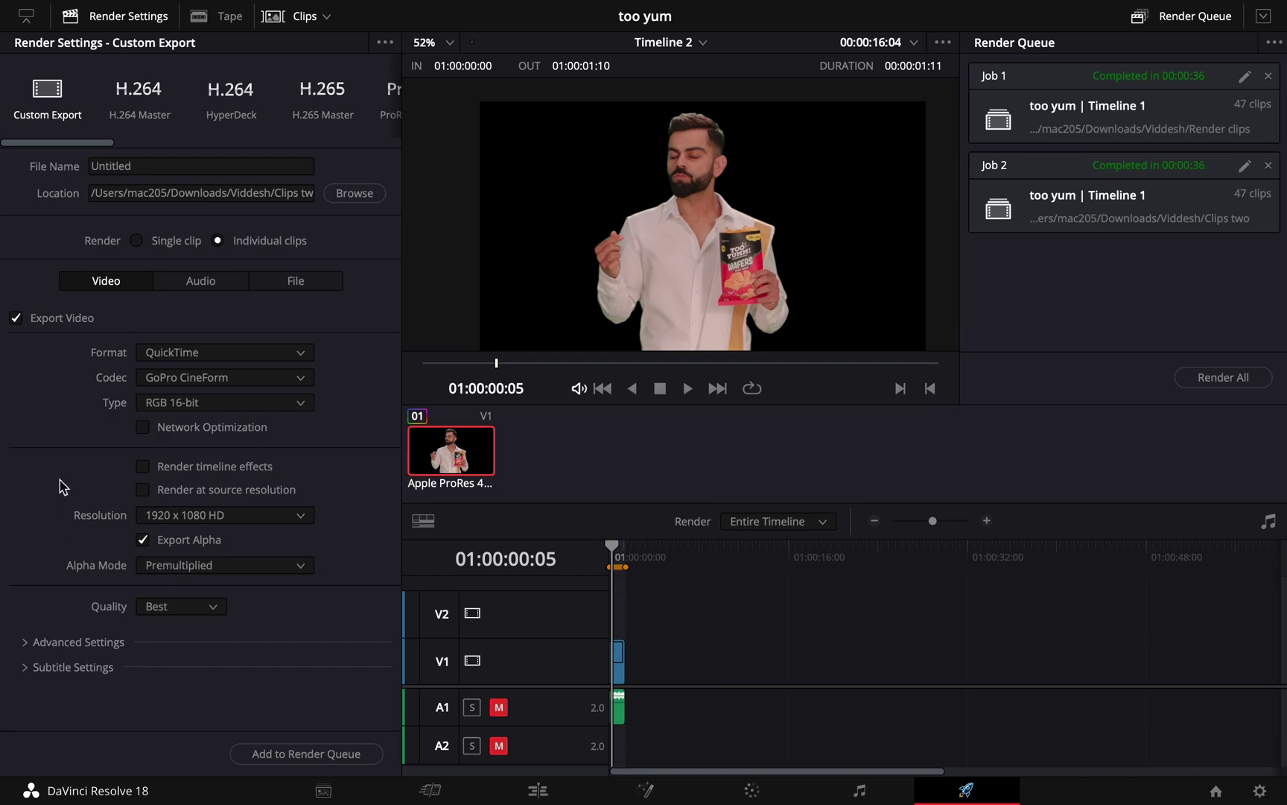
Rename the output file, add it to the render queue, and render it to Downloads
left_click(150, 164)
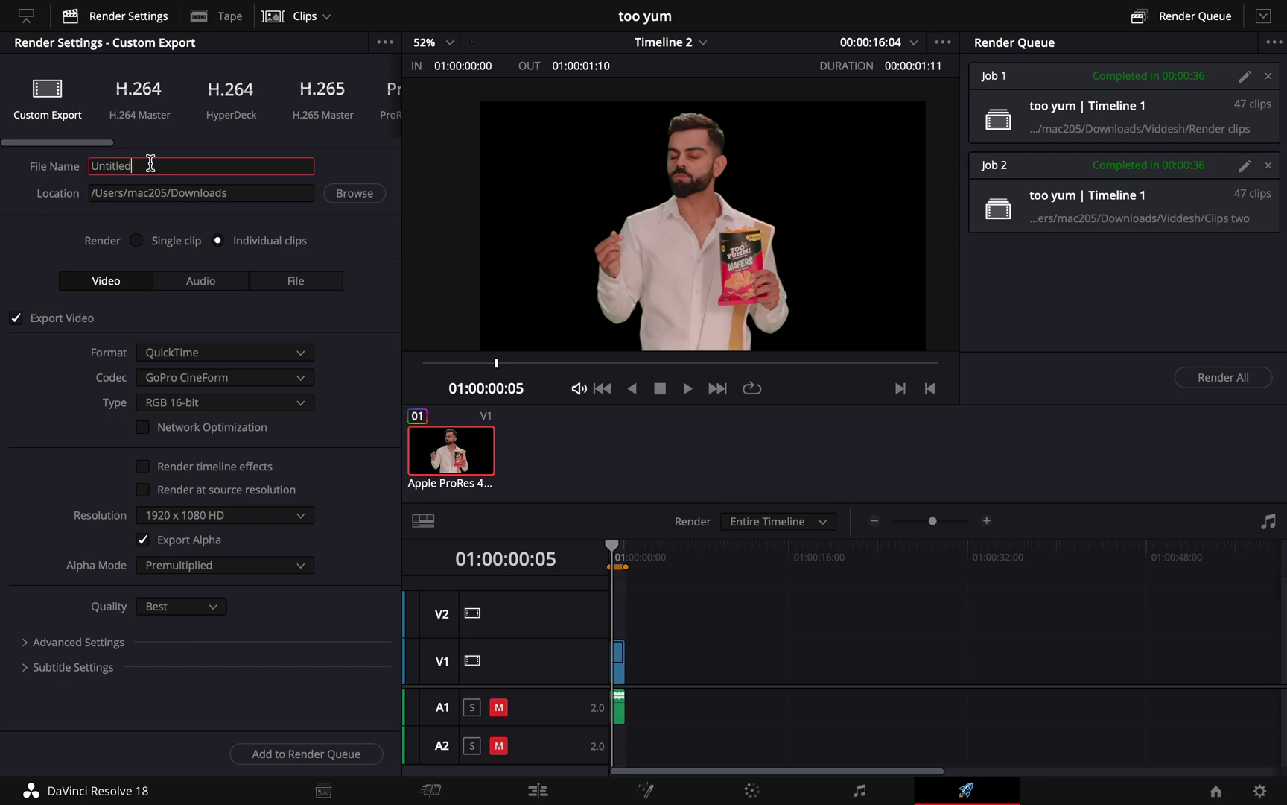
type("Virat alpha")
left_click(345, 663)
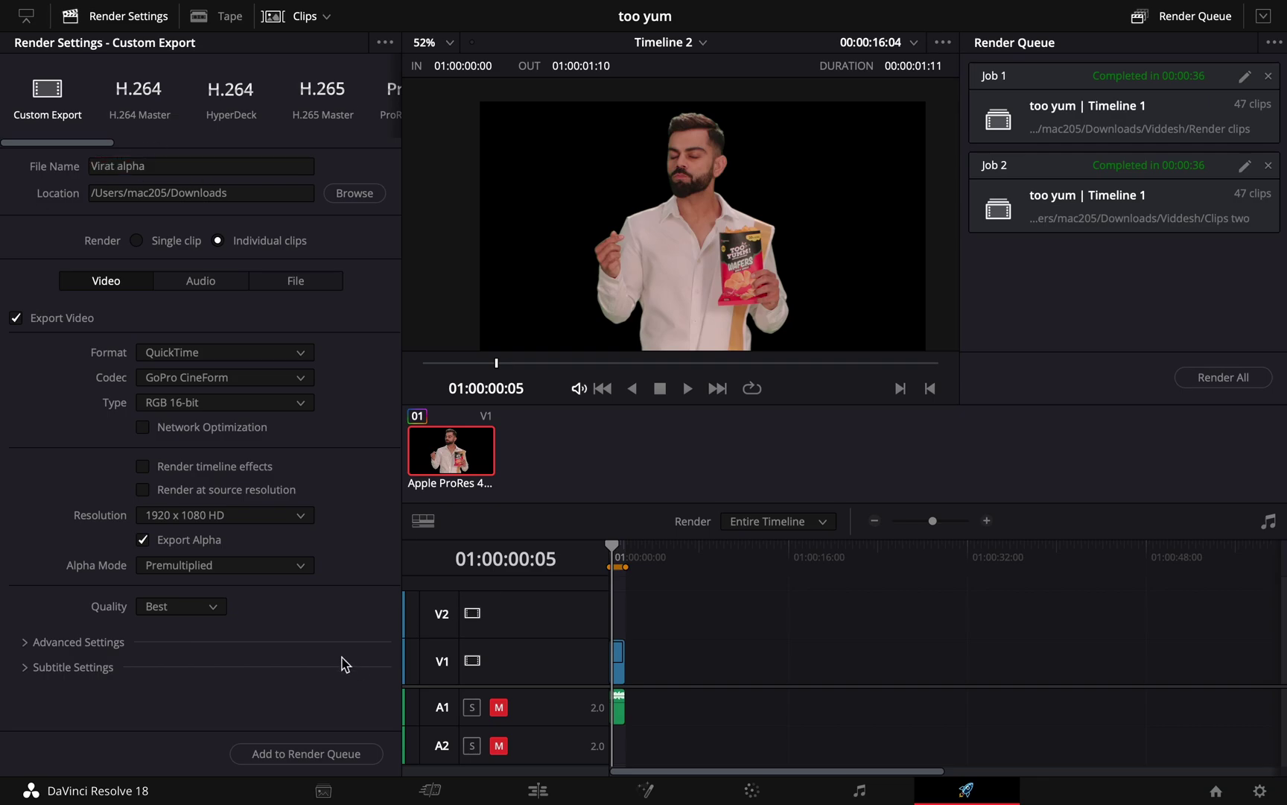
left_click(310, 754)
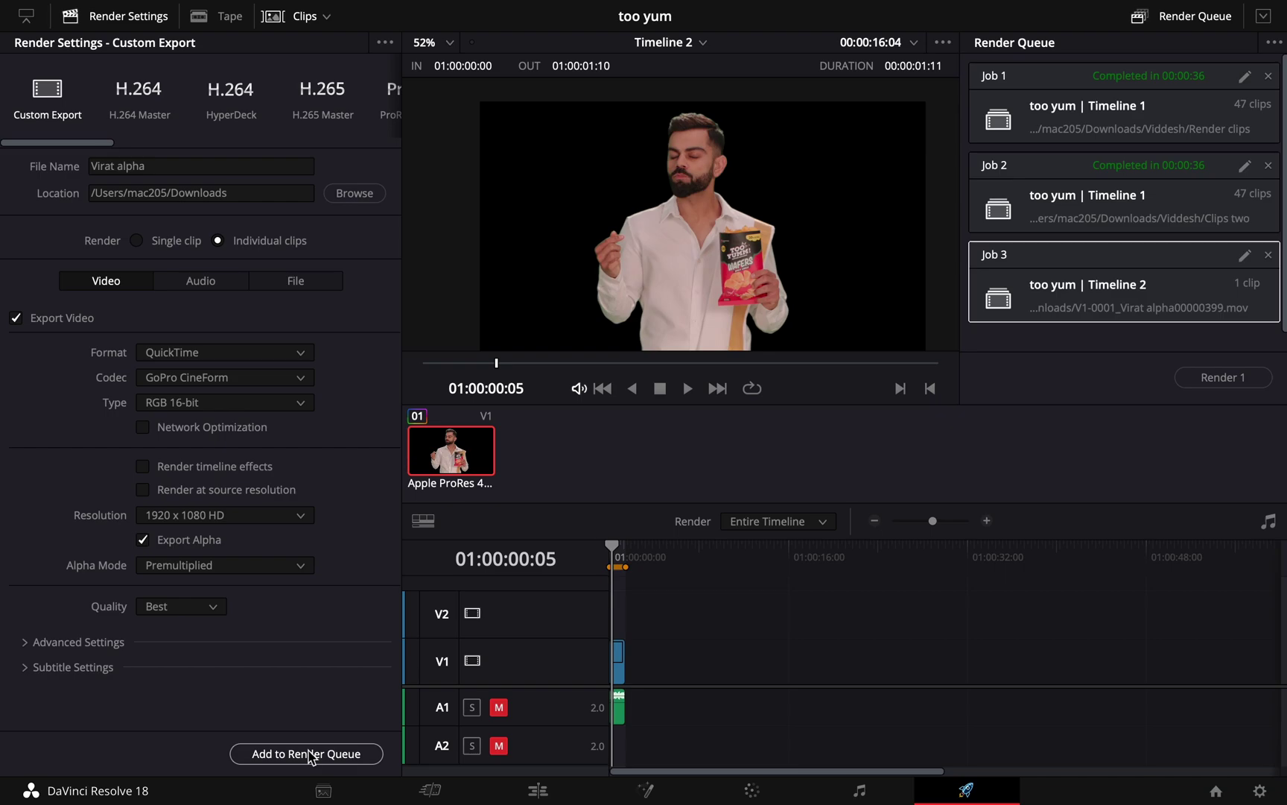
left_click(1259, 383)
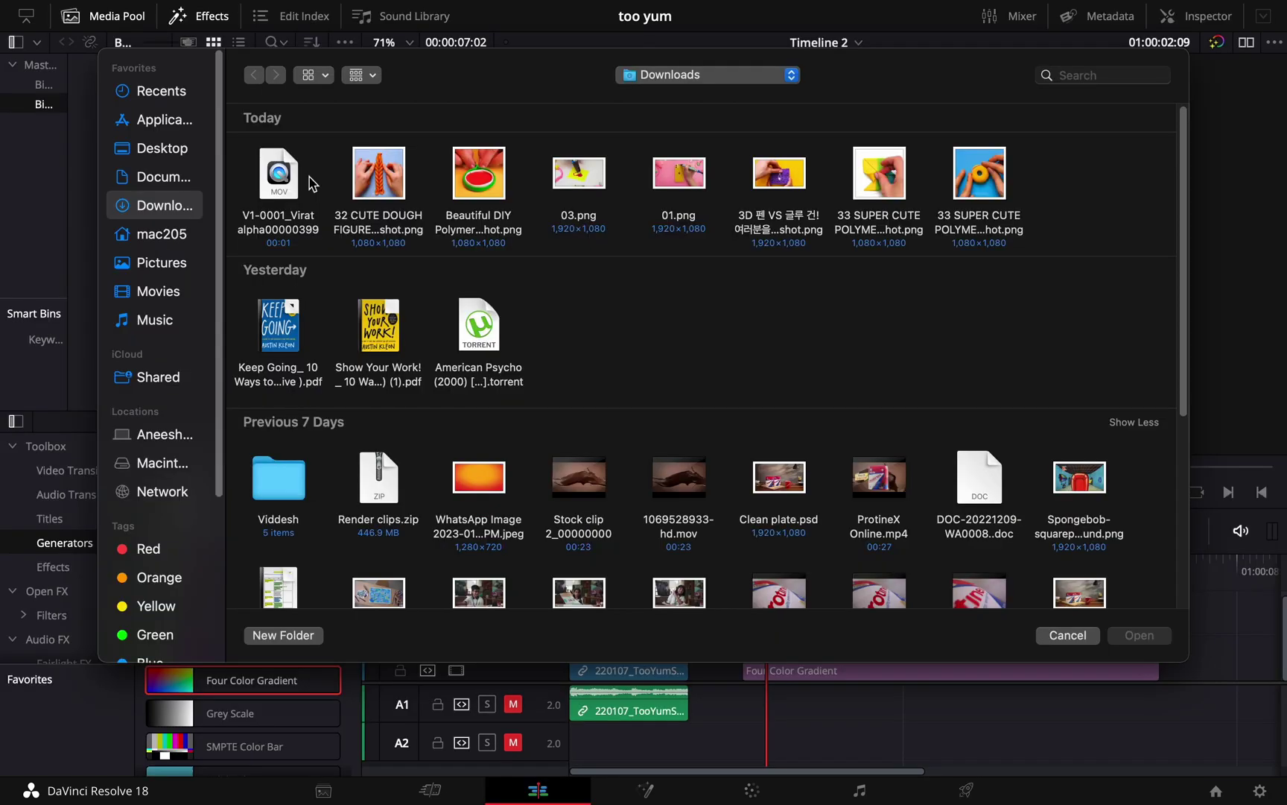
Import the rendered alpha .mov from Downloads and place it on Video 2 above the gradient
left_click(297, 185)
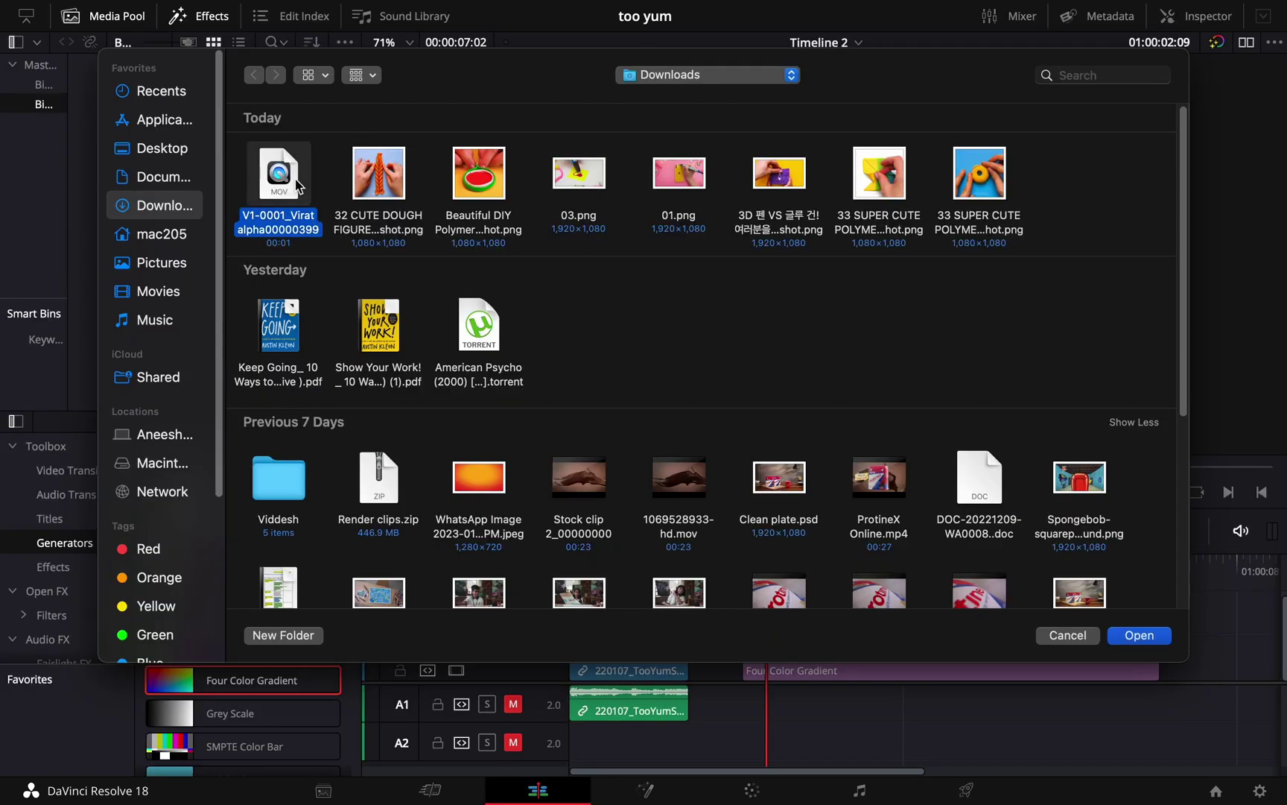
left_click(1139, 634)
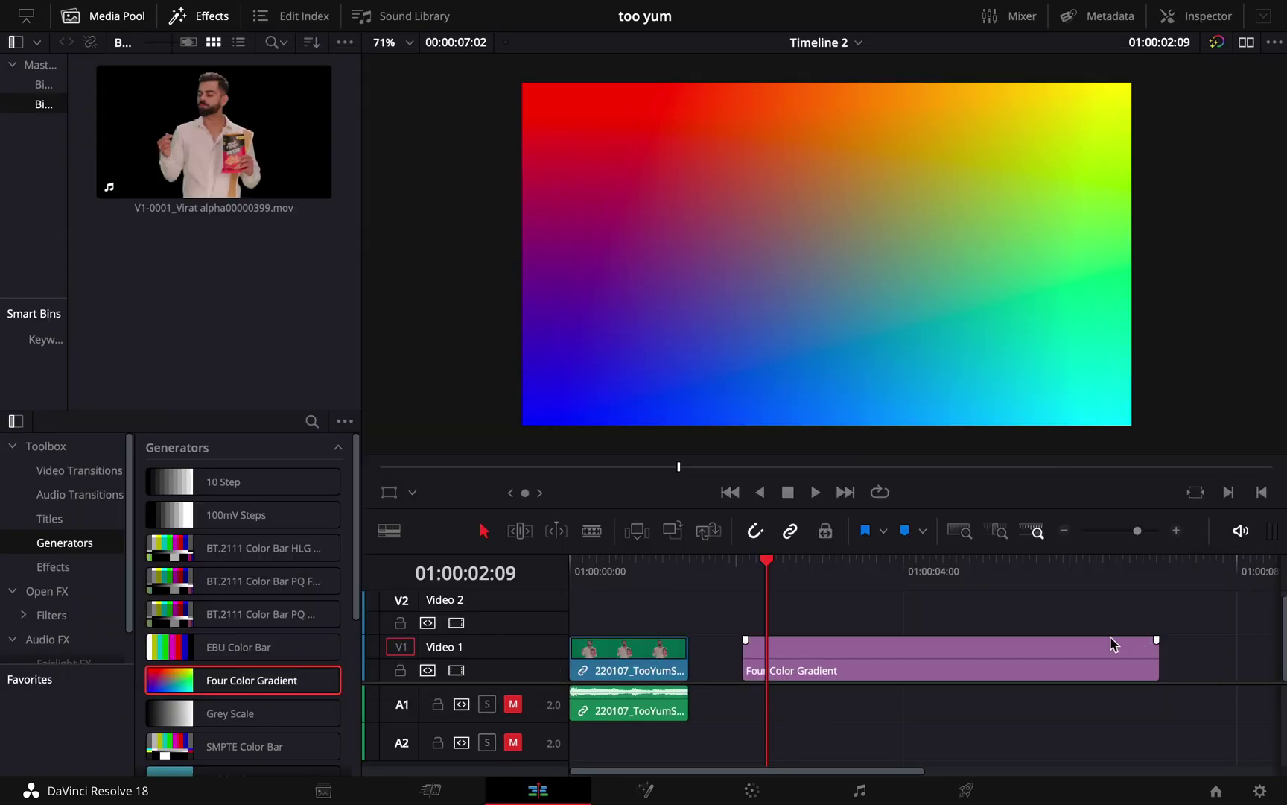
left_click_drag(219, 137, 857, 578)
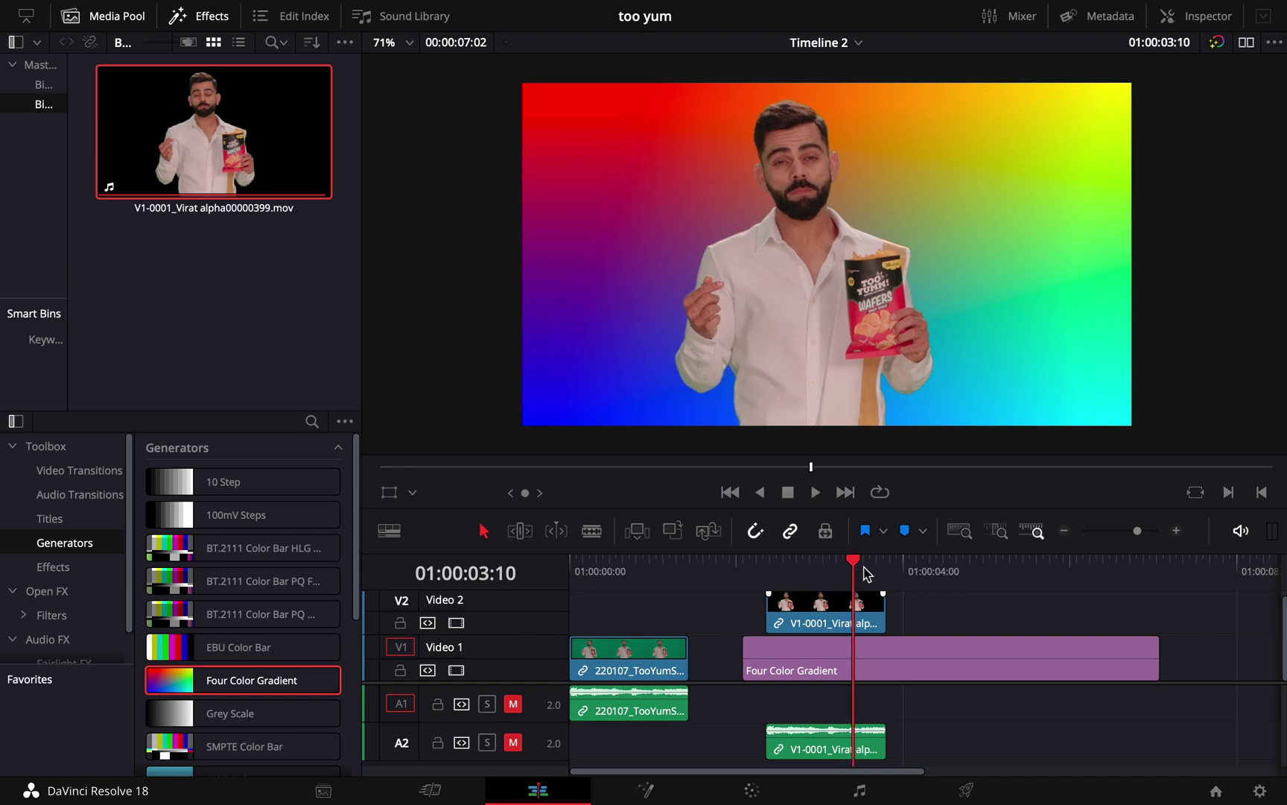
scroll(825, 164, "up", 1)
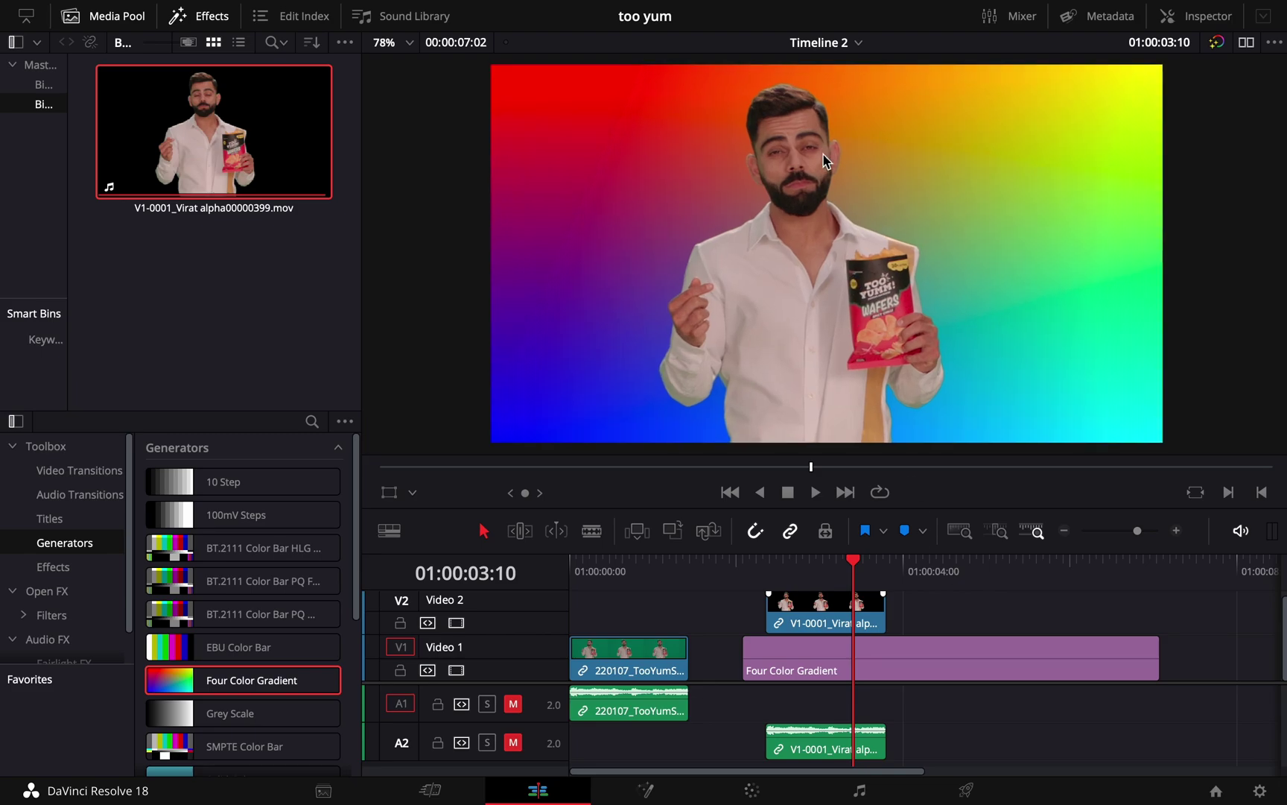
key("Up")
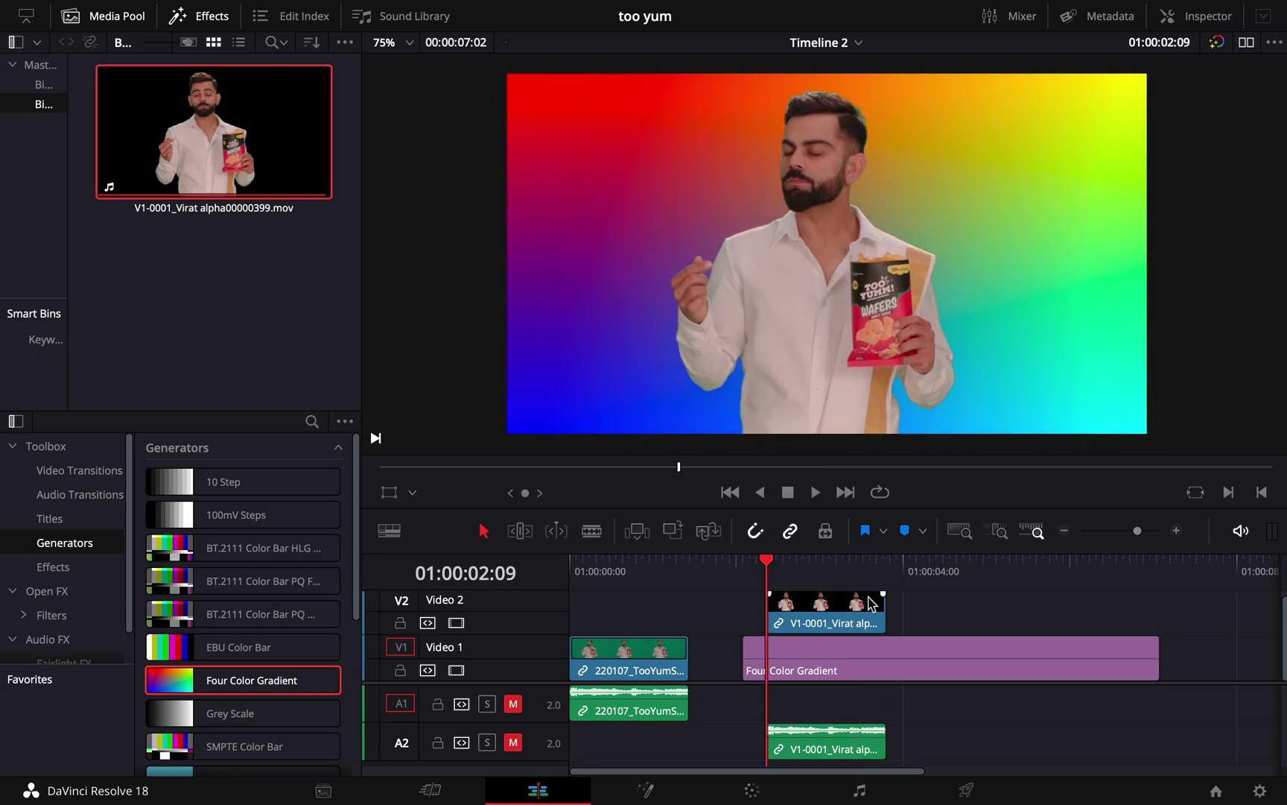
scroll(540, 692, "up", 1)
Recolour the gradient corners: purple upper-left, green upper-right, darker blue lower-left, then review the composite
left_click(1189, 18)
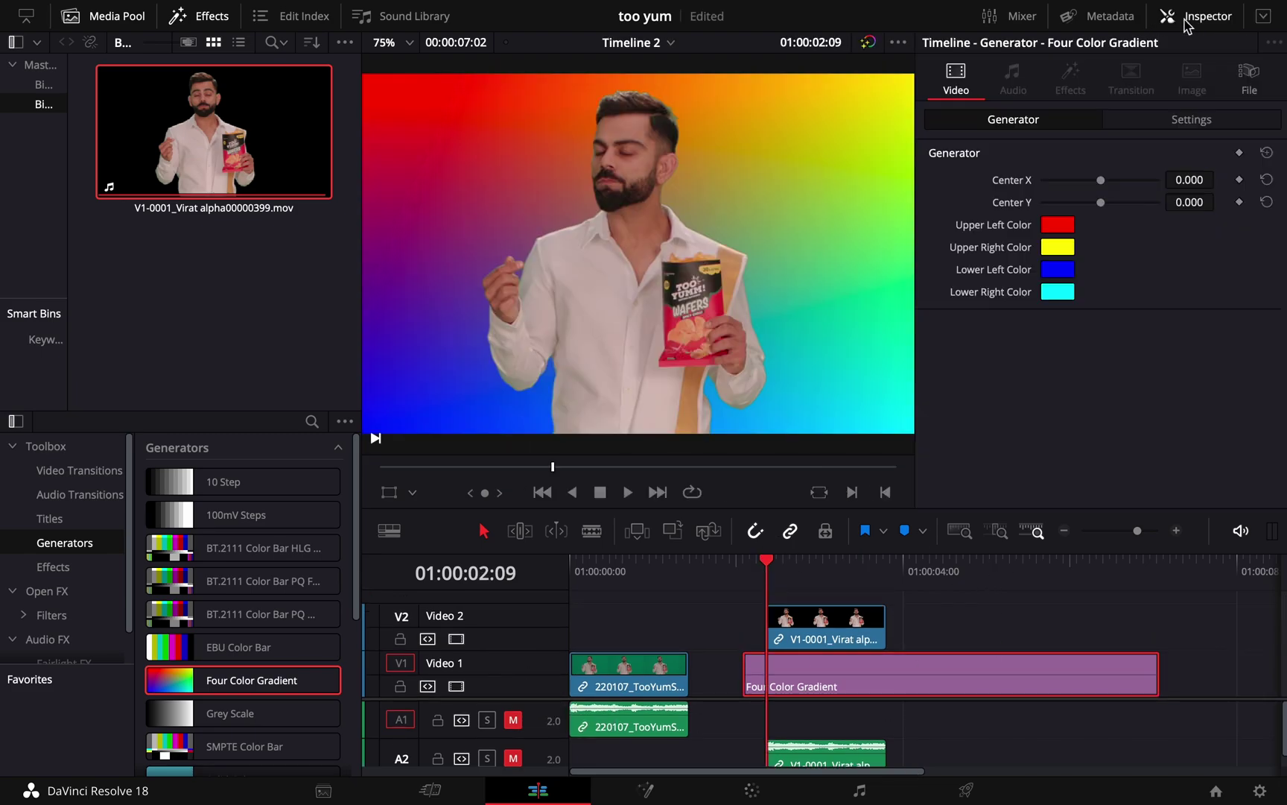
left_click(1058, 225)
left_click_drag(149, 650, 87, 682)
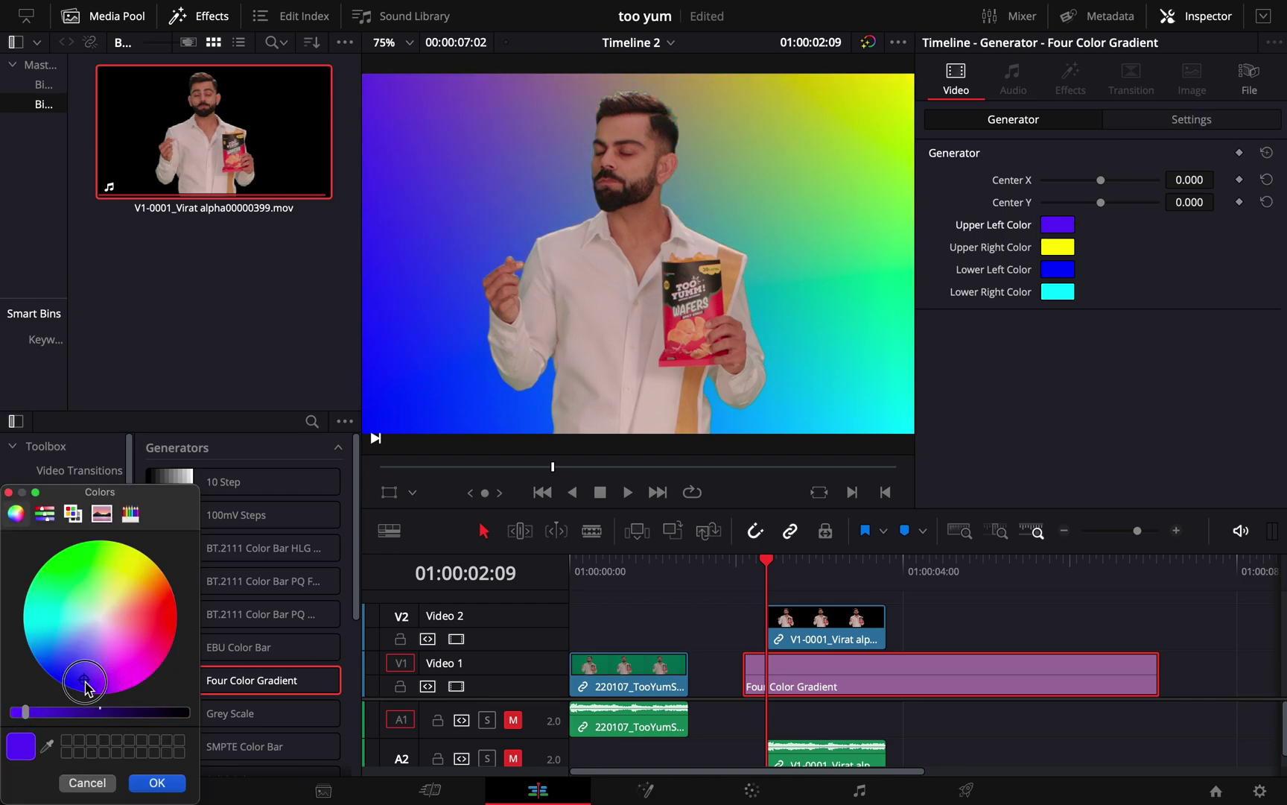
left_click(156, 777)
left_click(1058, 247)
left_click_drag(142, 573, 61, 575)
left_click(153, 780)
left_click(1058, 269)
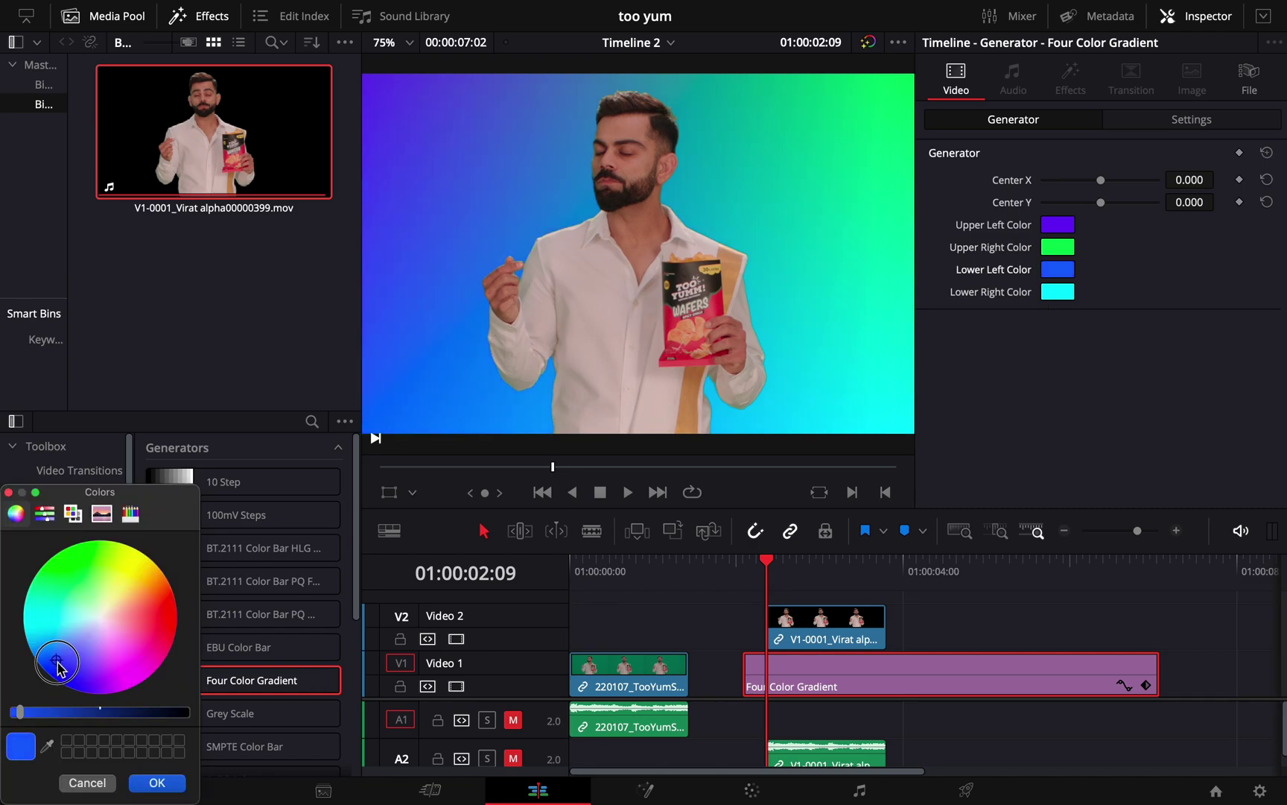
left_click_drag(13, 712, 80, 721)
left_click(154, 781)
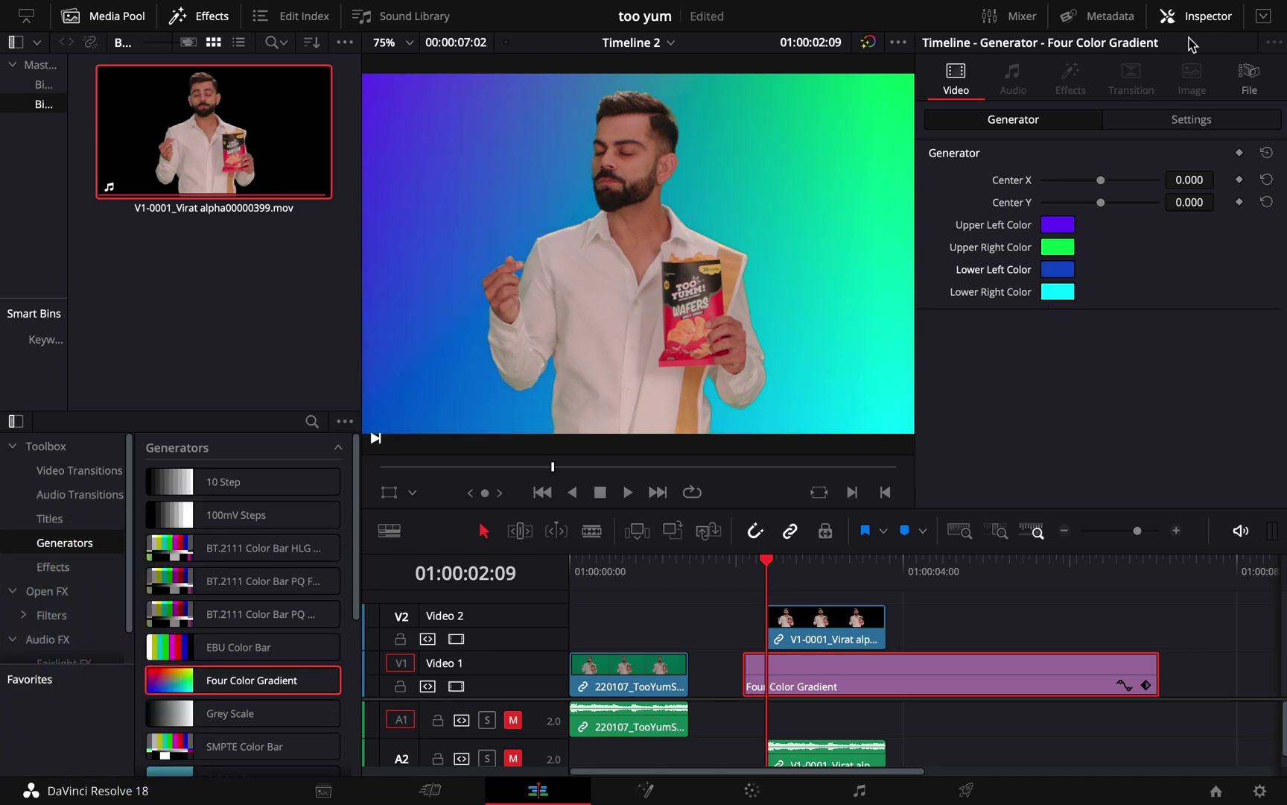
left_click(1195, 16)
left_click_drag(809, 578, 775, 587)
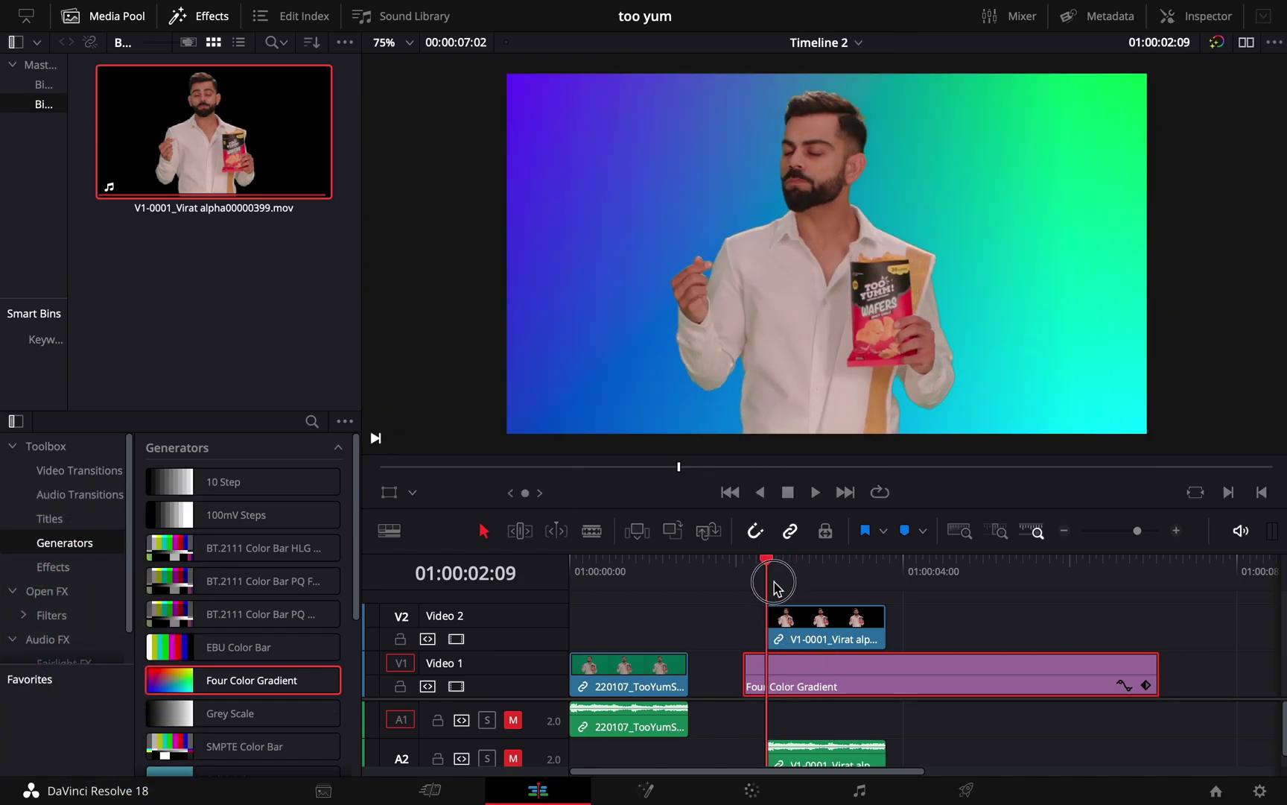